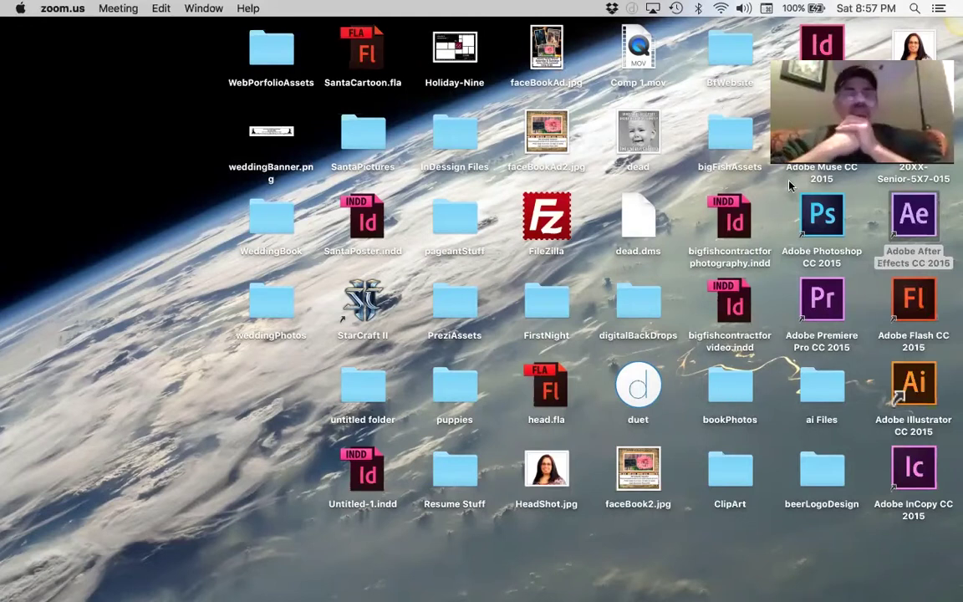
Launch Firefox from the Dock to bring up its Start Page.
{"action": "mouse_move", "coordinate": [775, 591]}
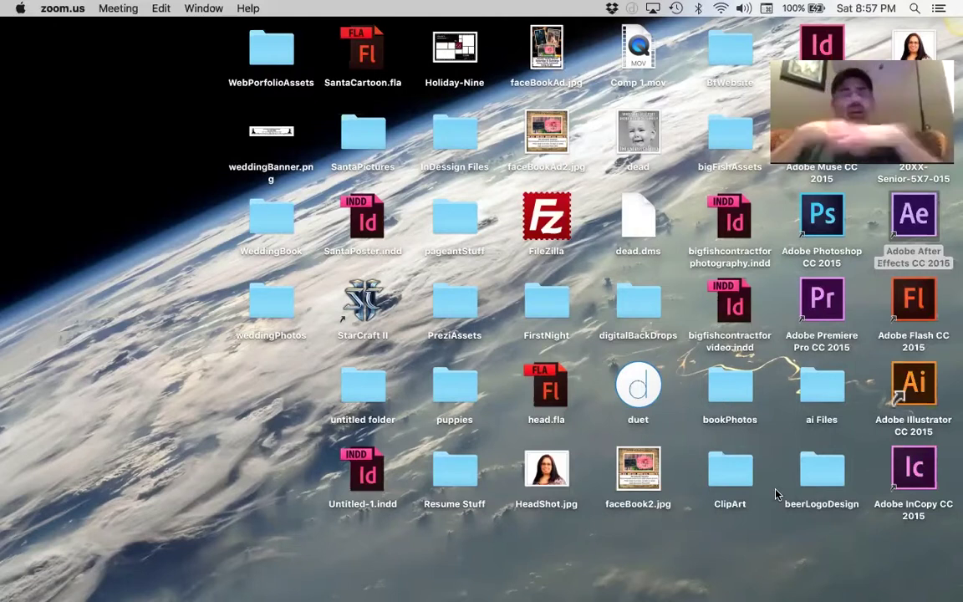
{"action": "left_click", "coordinate": [739, 575]}
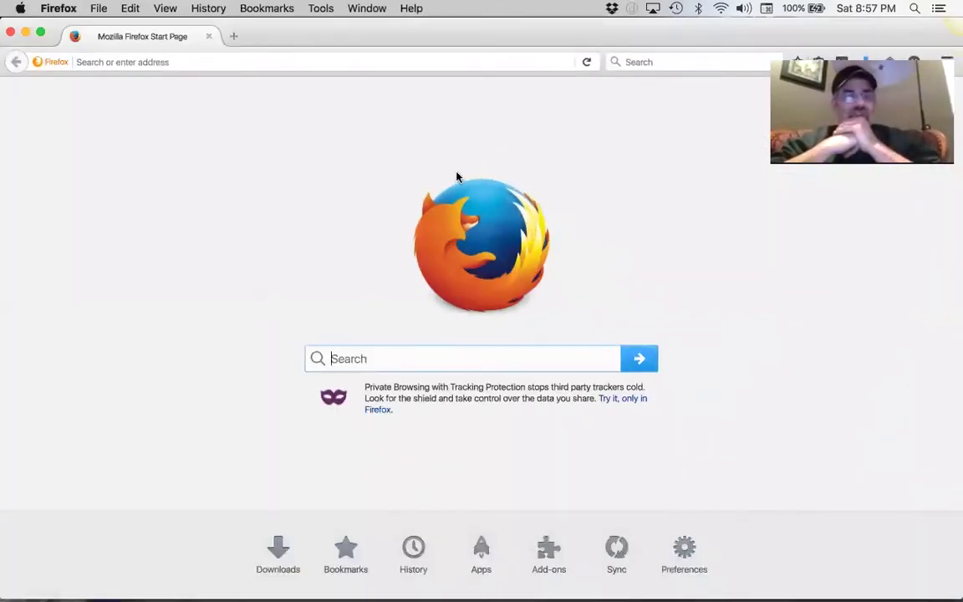
Search the web for 'tiddlyfox' from the Firefox address bar.
{"action": "left_click", "coordinate": [309, 62]}
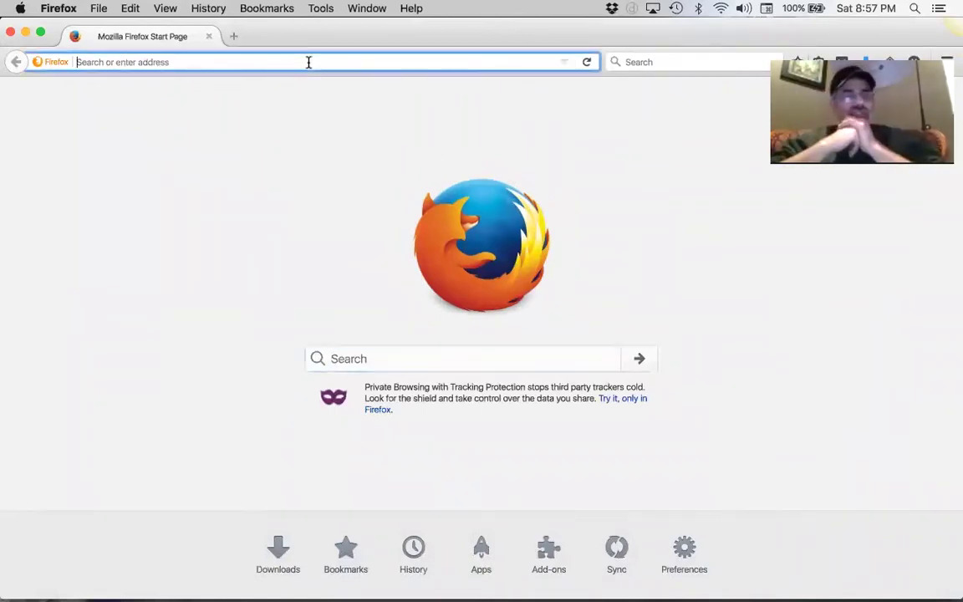
{"action": "type", "text": "tiddlywiki.com/"}
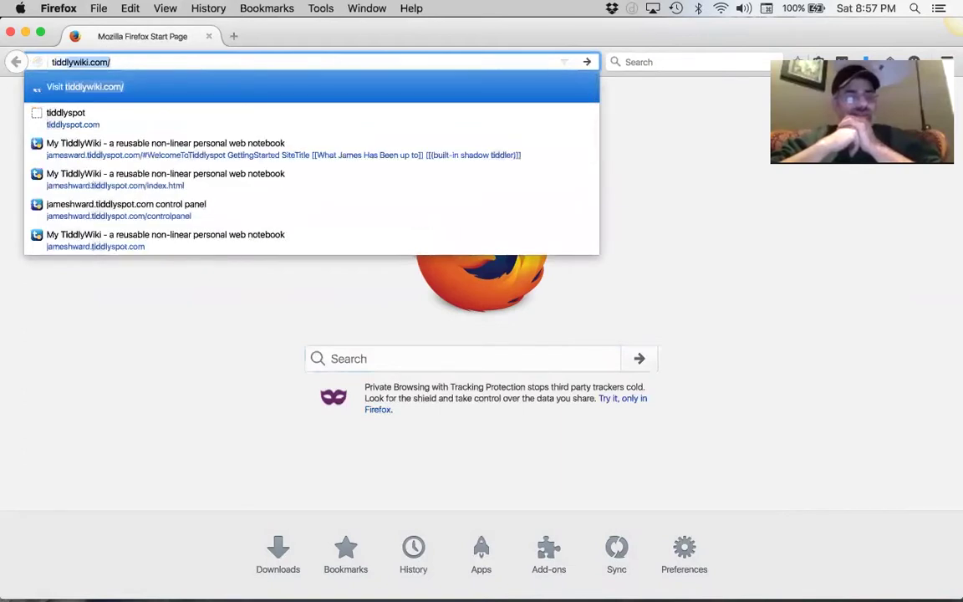
{"action": "type", "text": "fox"}
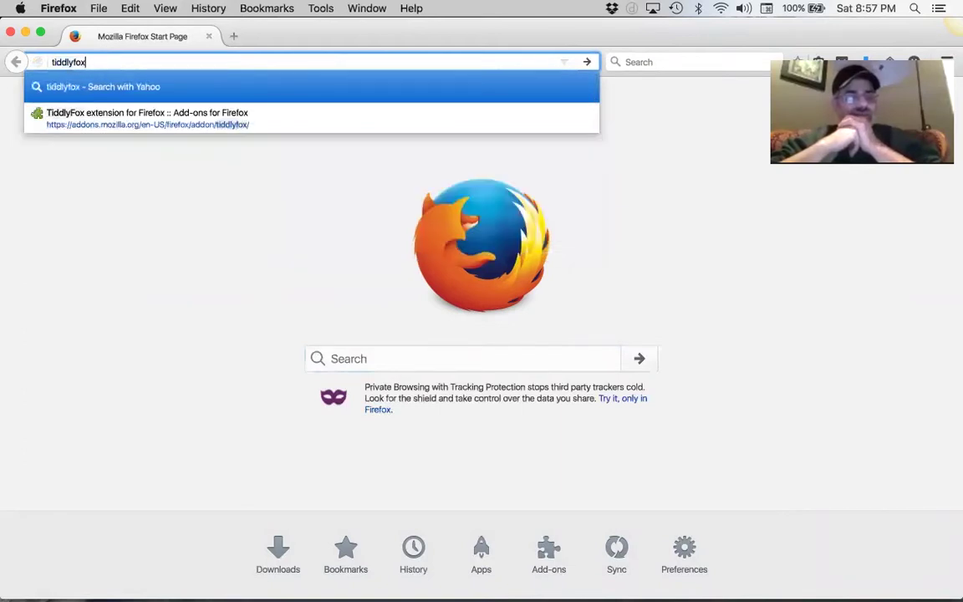
{"action": "key", "text": "Return"}
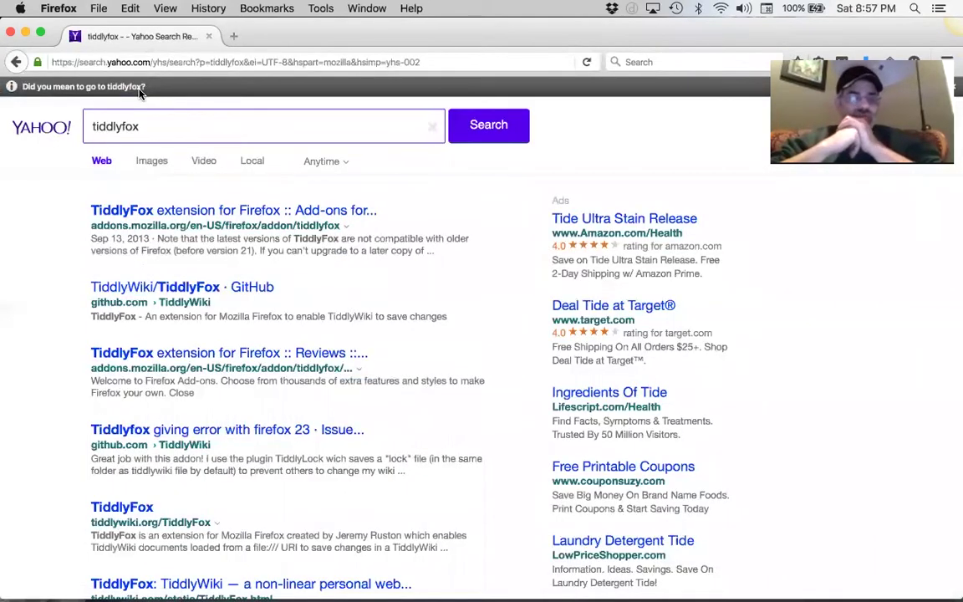
Install the TiddlyFox extension from its add-ons page and restart Firefox.
{"action": "left_click", "coordinate": [221, 211]}
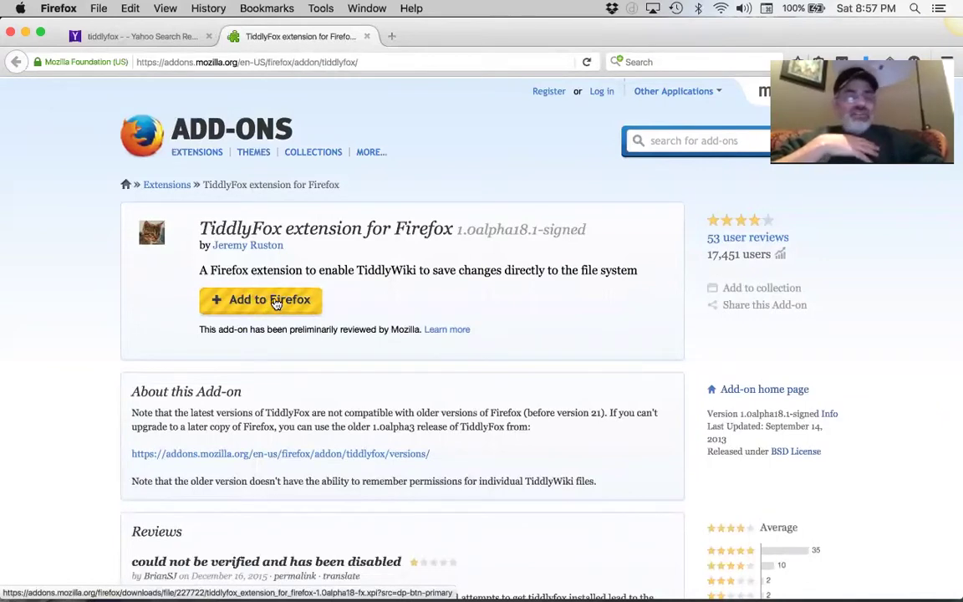
{"action": "left_click", "coordinate": [257, 305]}
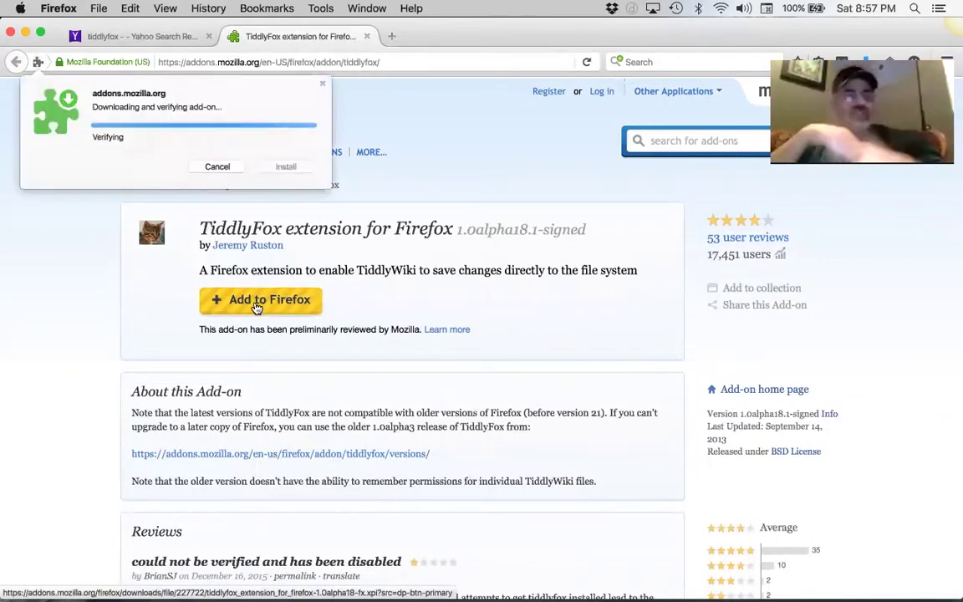
{"action": "left_click", "coordinate": [286, 170]}
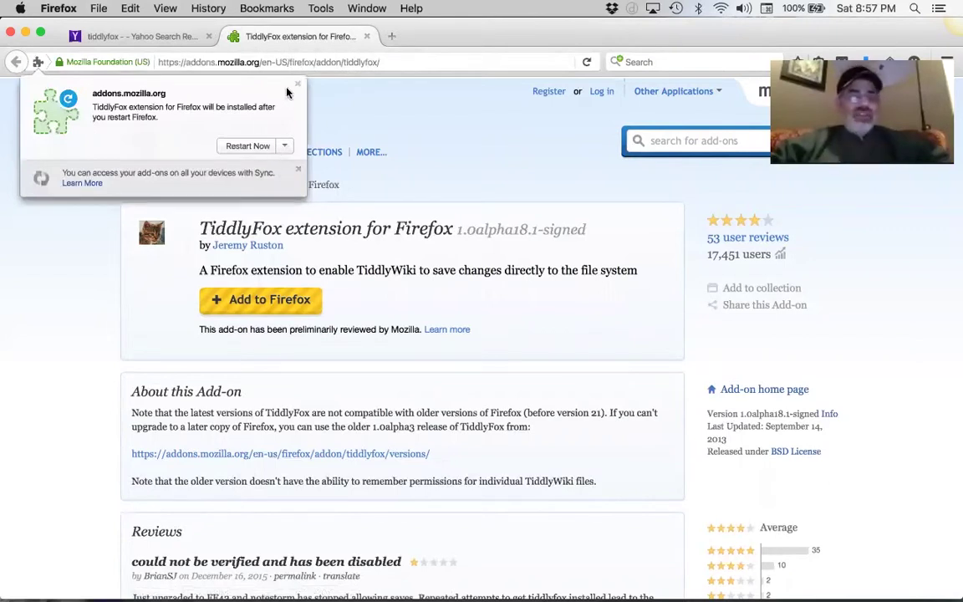
{"action": "left_click", "coordinate": [246, 147]}
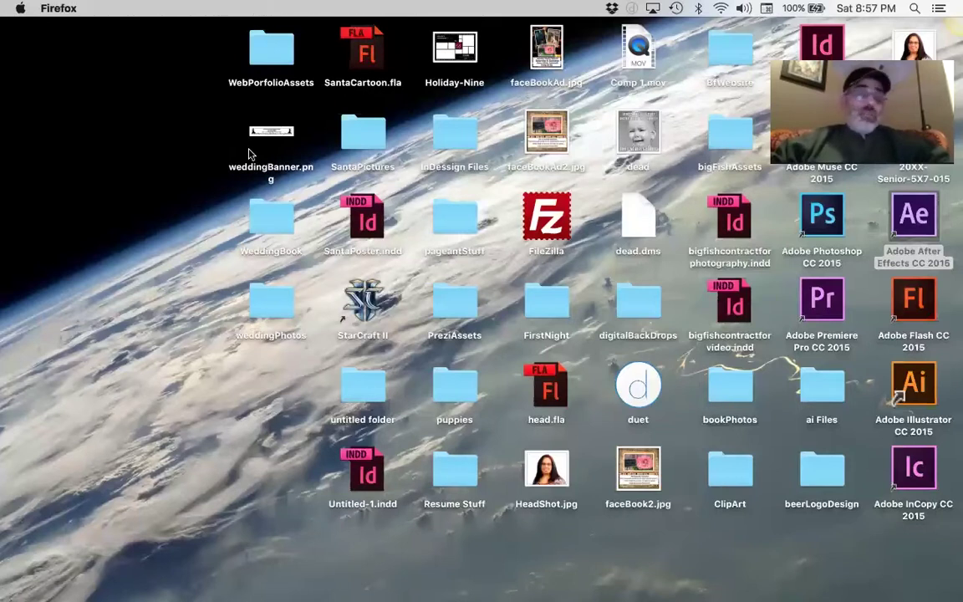
Decline making Firefox the default browser and select the current address.
{"action": "mouse_move", "coordinate": [721, 590]}
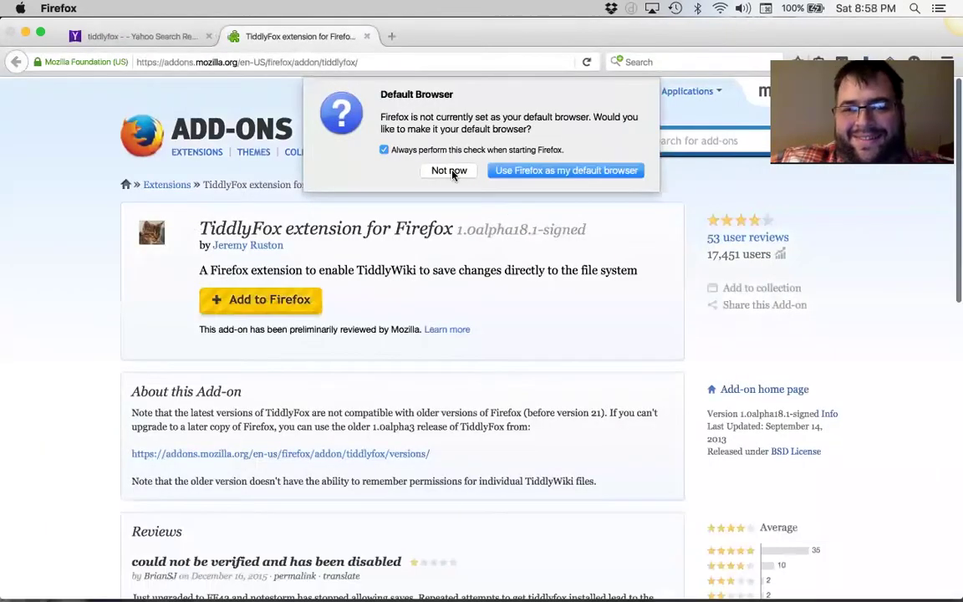
{"action": "left_click", "coordinate": [459, 170]}
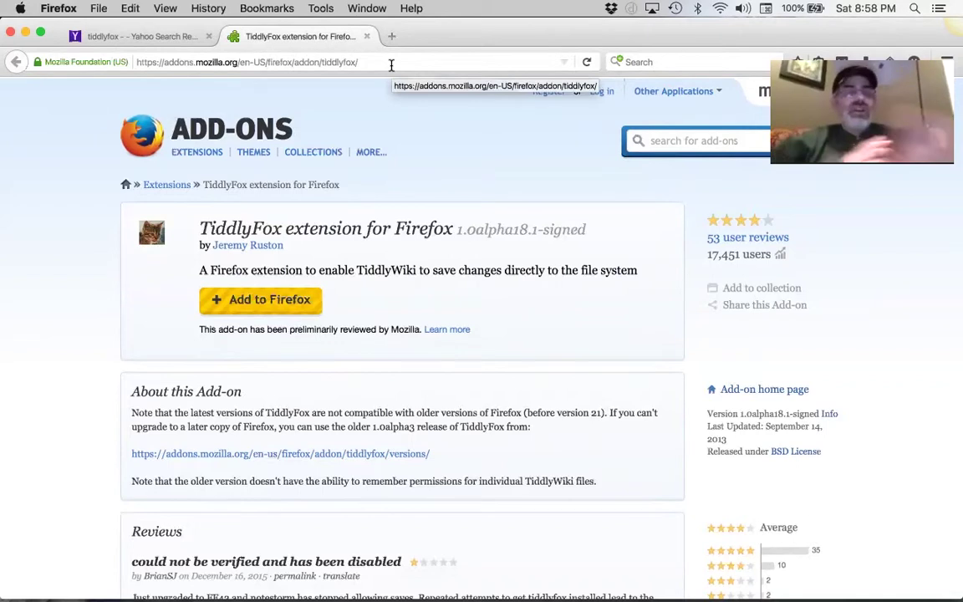
{"action": "left_click", "coordinate": [390, 65]}
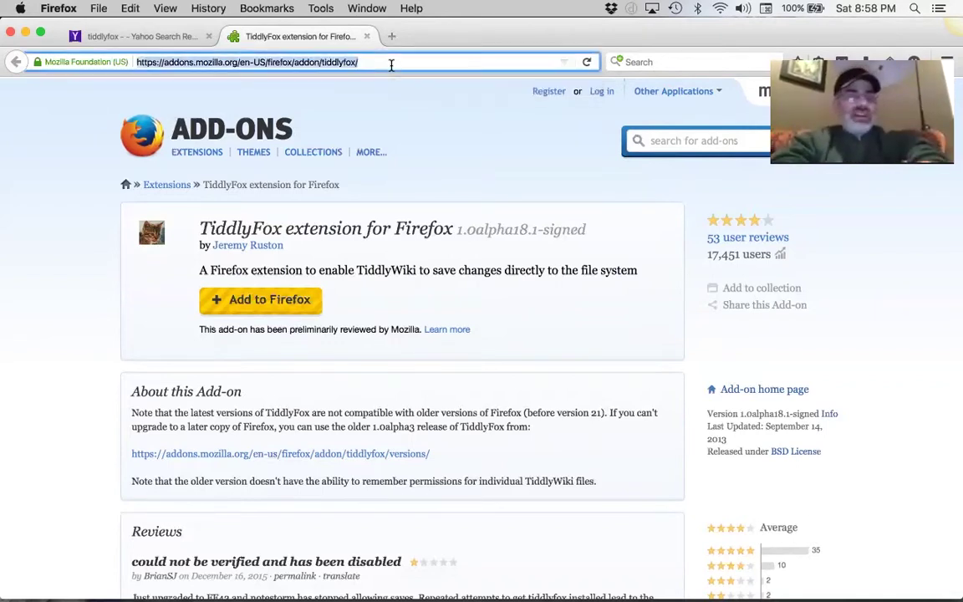
Load tiddlywiki.com and scroll to the Firefox instructions showing Download Empty.
{"action": "type", "text": "tiddlywiki.com/"}
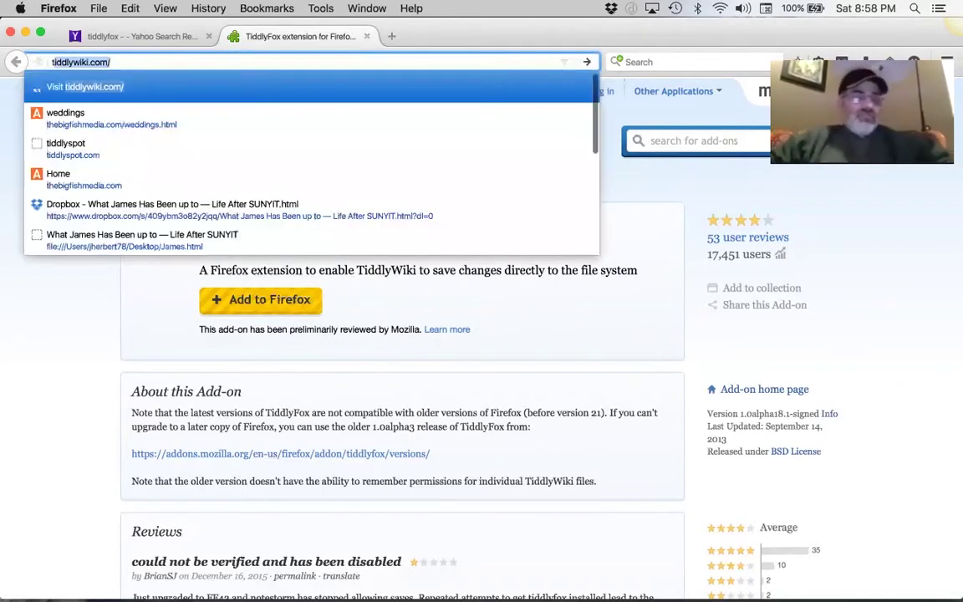
{"action": "key", "text": "Return"}
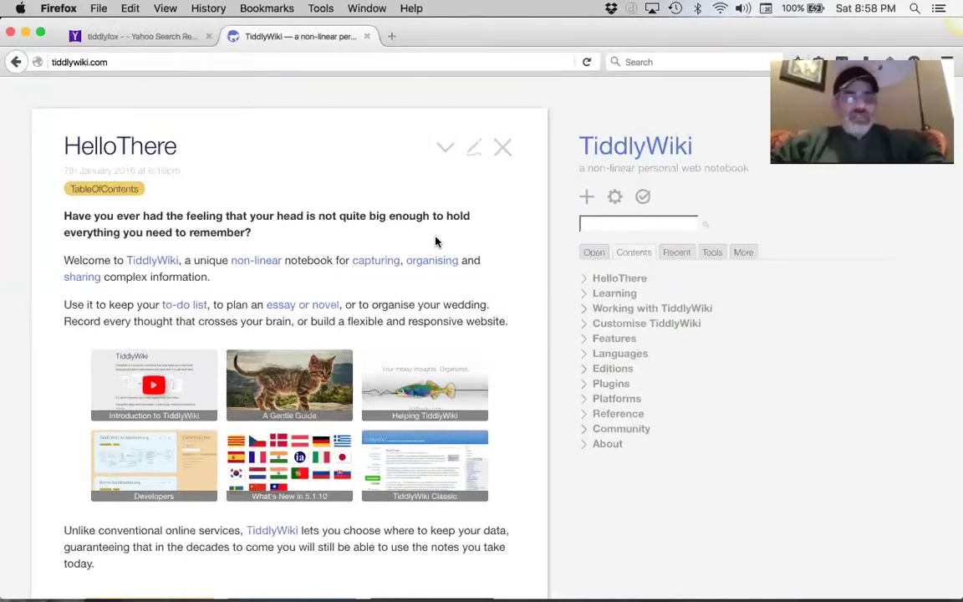
{"action": "scroll", "coordinate": [434, 242], "scroll_direction": "down", "scroll_amount": 3}
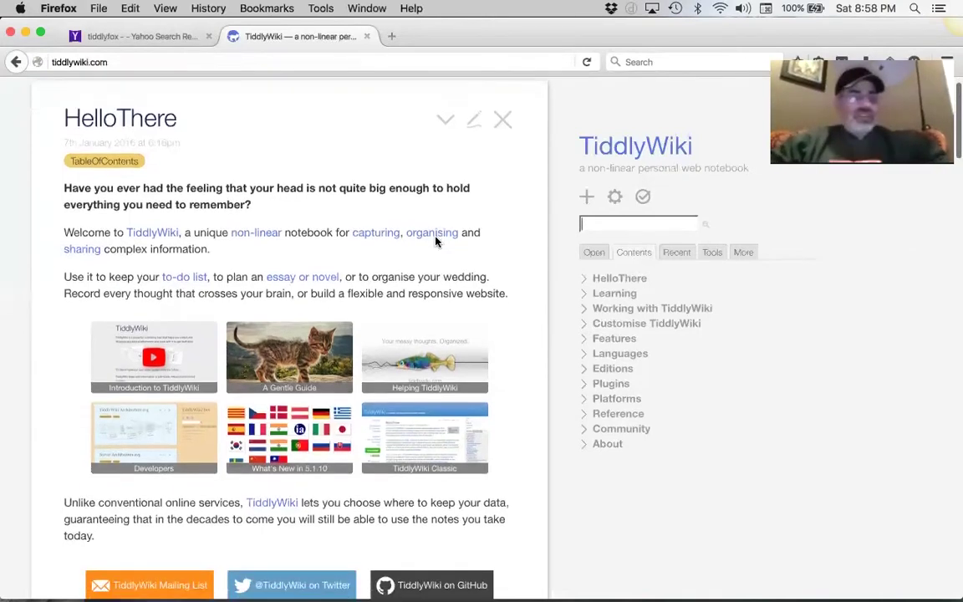
{"action": "scroll", "coordinate": [434, 242], "scroll_direction": "down", "scroll_amount": 8}
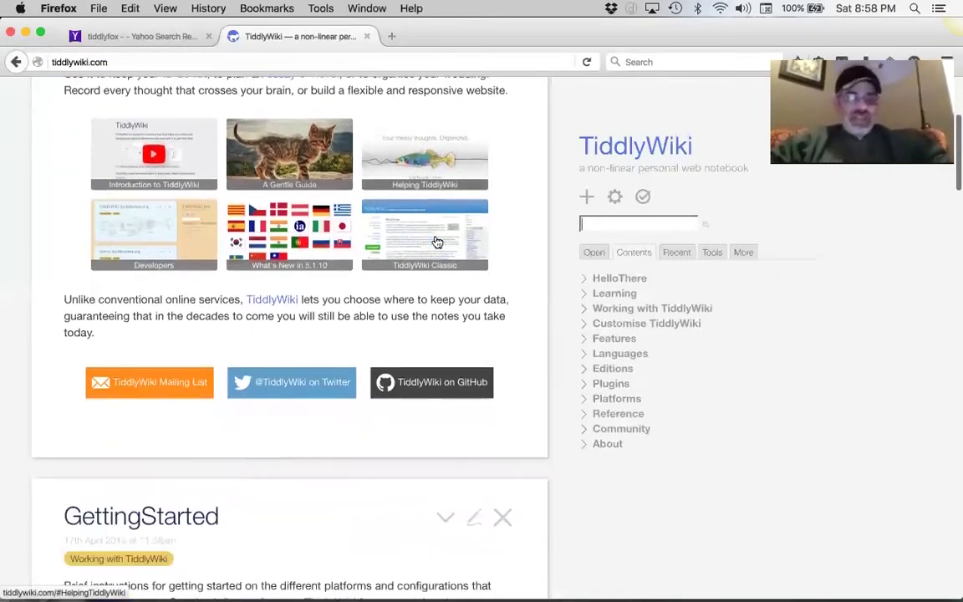
{"action": "scroll", "coordinate": [435, 237], "scroll_direction": "down", "scroll_amount": 15}
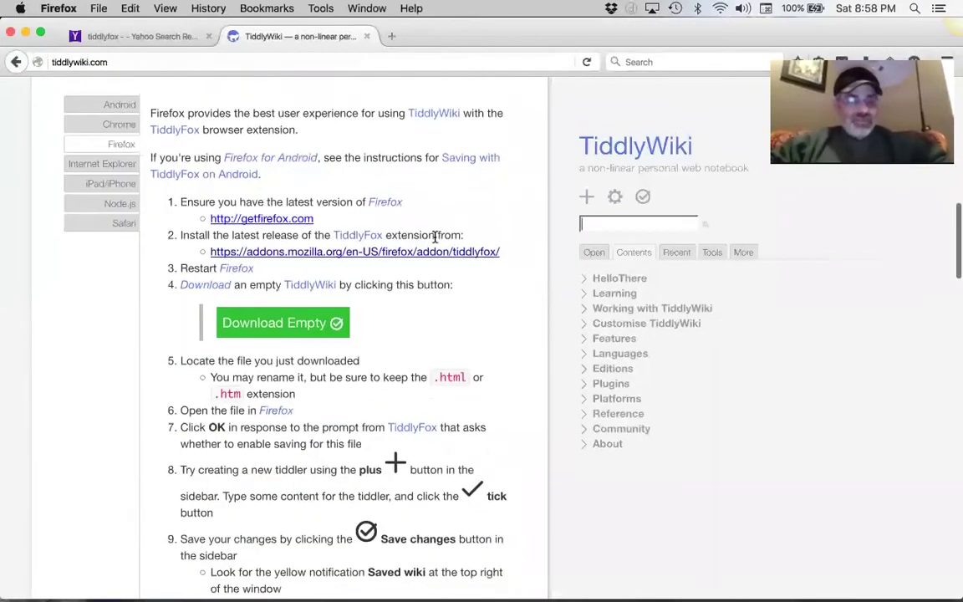
Save empty.html via Download Empty, then check it in the Downloads list.
{"action": "left_click", "coordinate": [294, 330]}
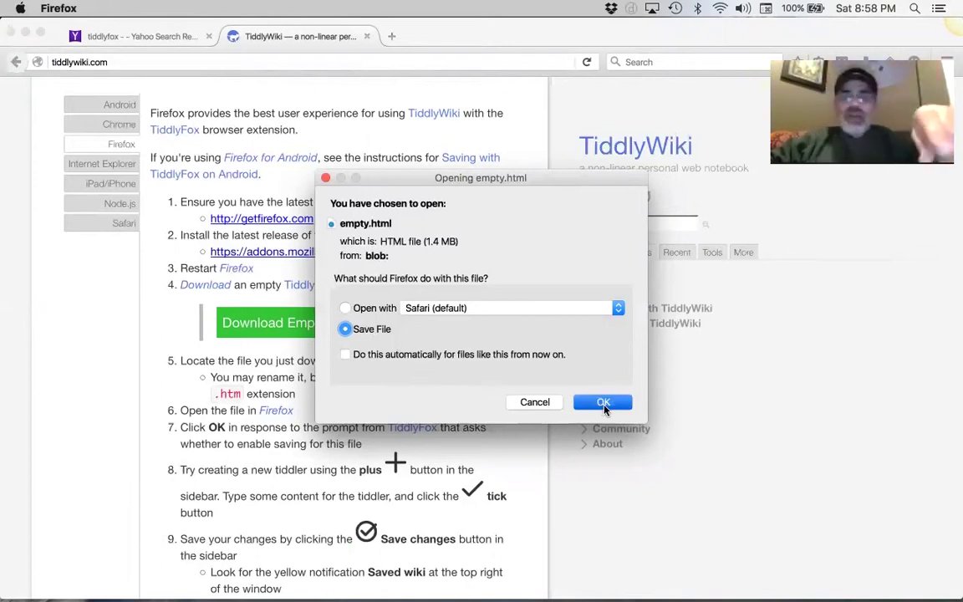
{"action": "left_click", "coordinate": [604, 404]}
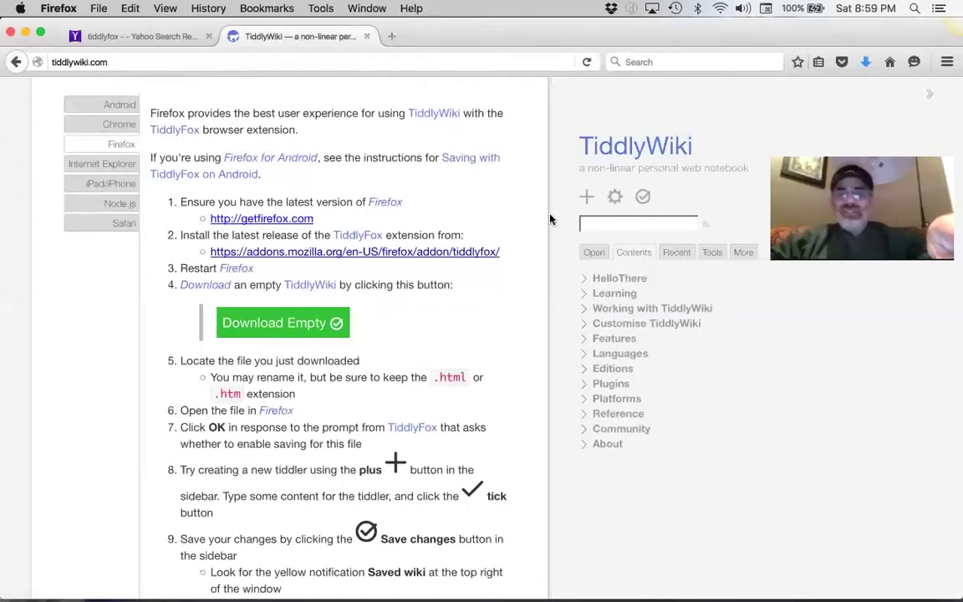
{"action": "left_click", "coordinate": [866, 65]}
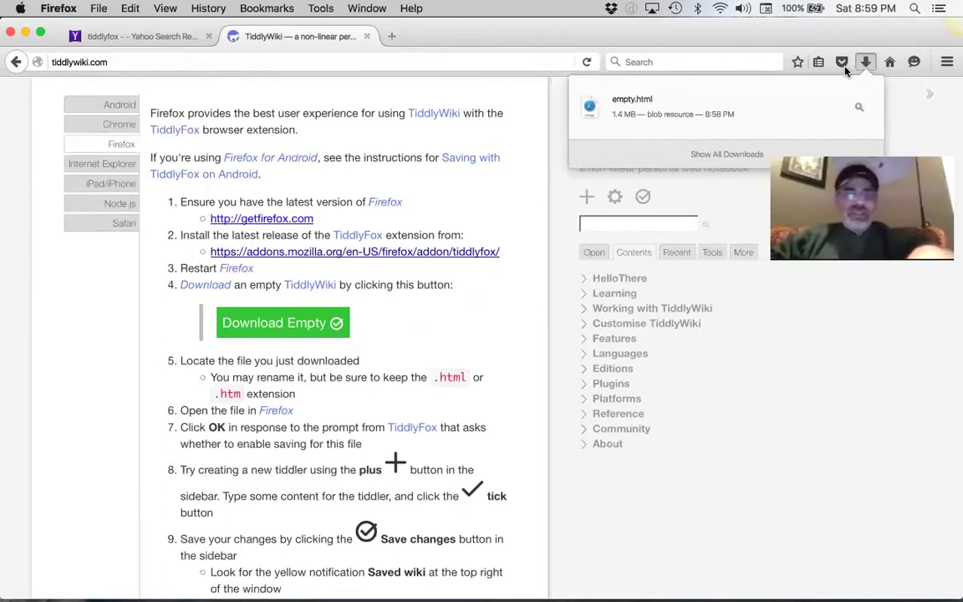
{"action": "left_click", "coordinate": [389, 333]}
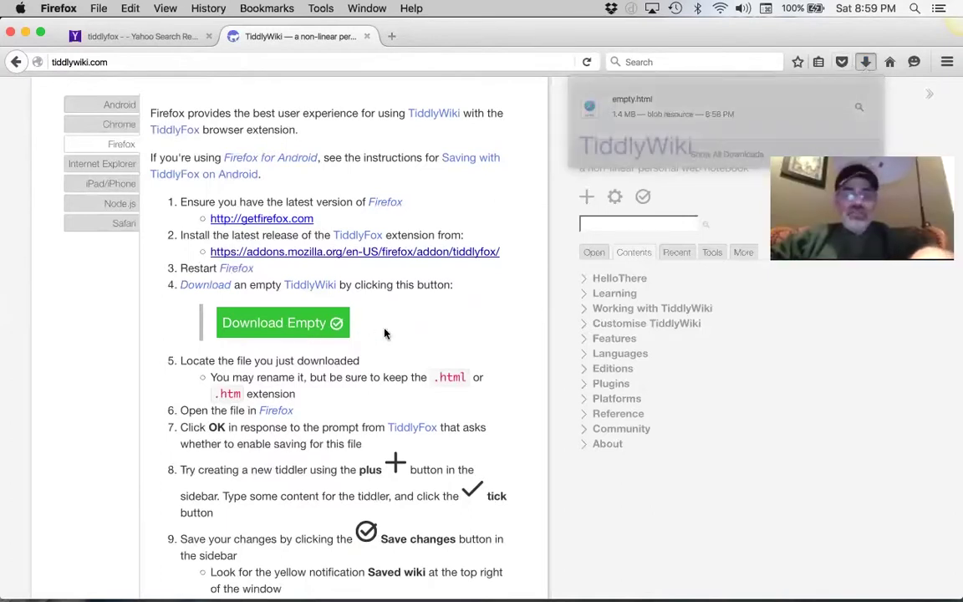
Download a second empty wiki as empty(1).html using Save File, and view Downloads.
{"action": "left_click", "coordinate": [319, 325]}
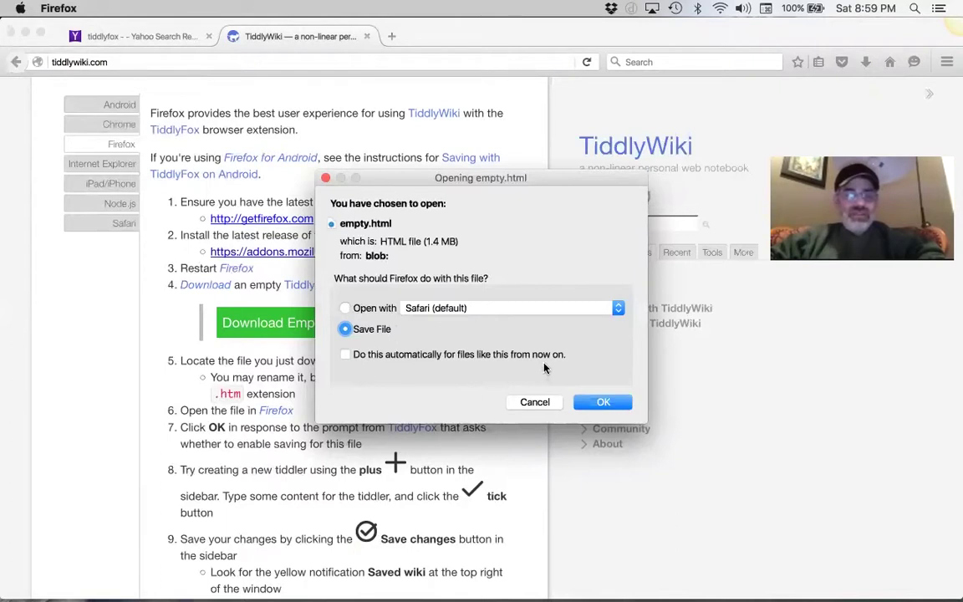
{"action": "left_click", "coordinate": [345, 309]}
{"action": "left_click", "coordinate": [435, 307]}
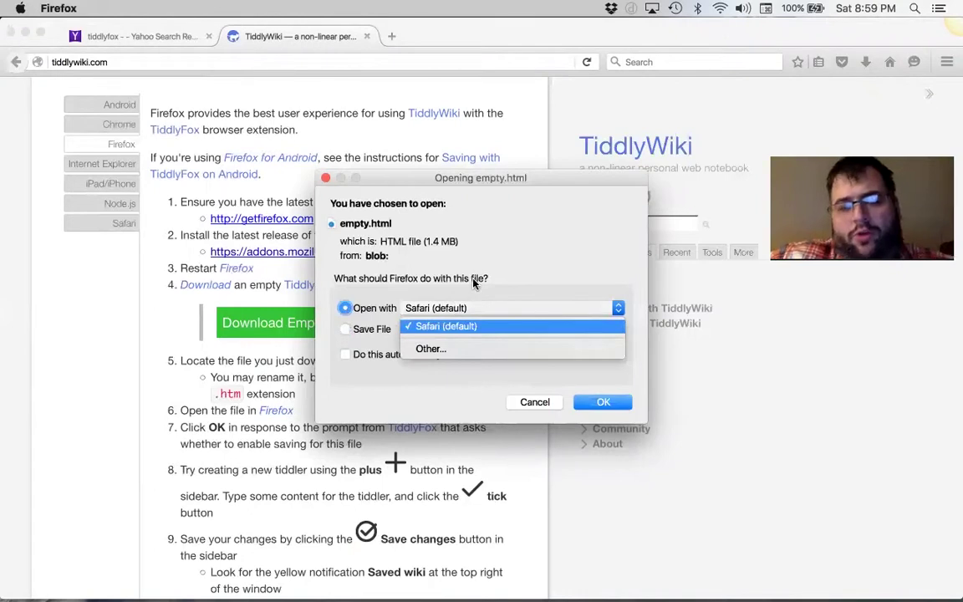
{"action": "left_click", "coordinate": [410, 299]}
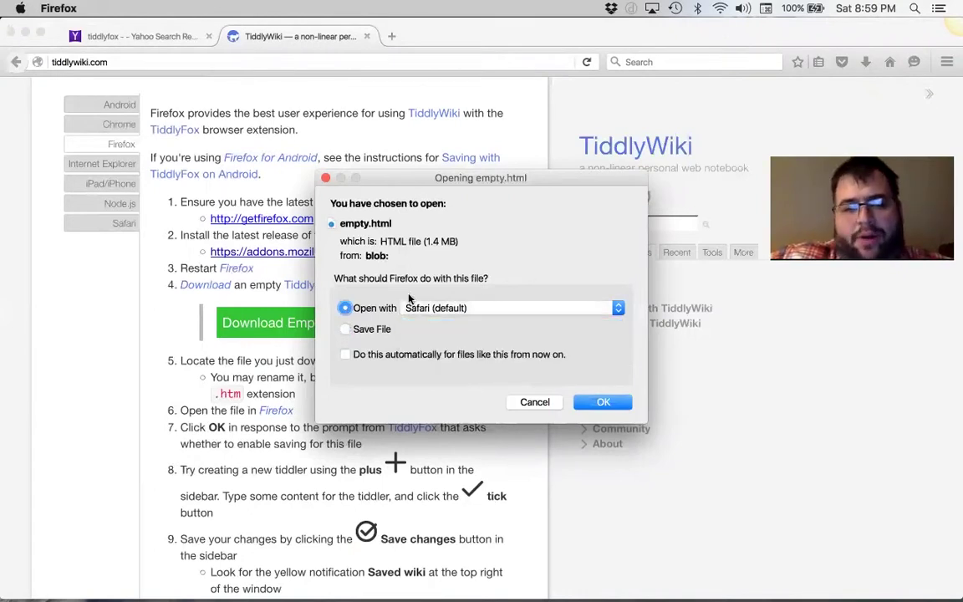
{"action": "left_click", "coordinate": [345, 329]}
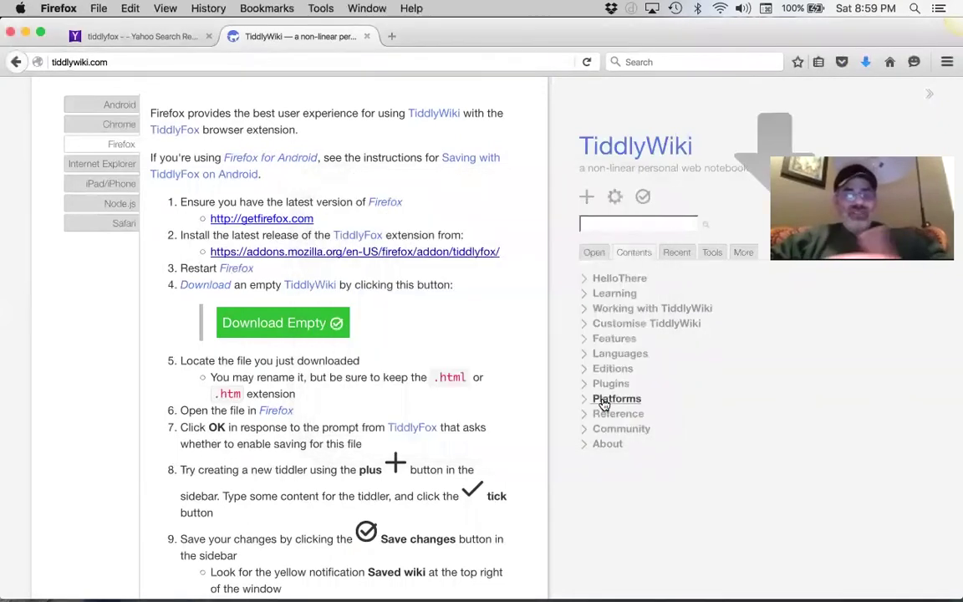
{"action": "left_click", "coordinate": [604, 402]}
{"action": "left_click", "coordinate": [865, 63]}
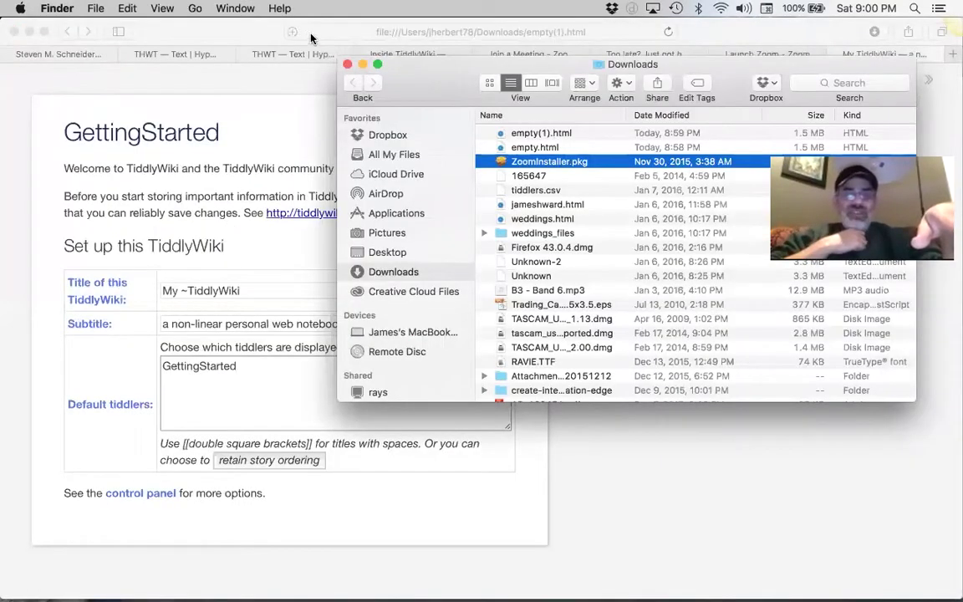
Open Dropbox's Public folder and drag empty.html into it from Downloads.
{"action": "left_click", "coordinate": [548, 147]}
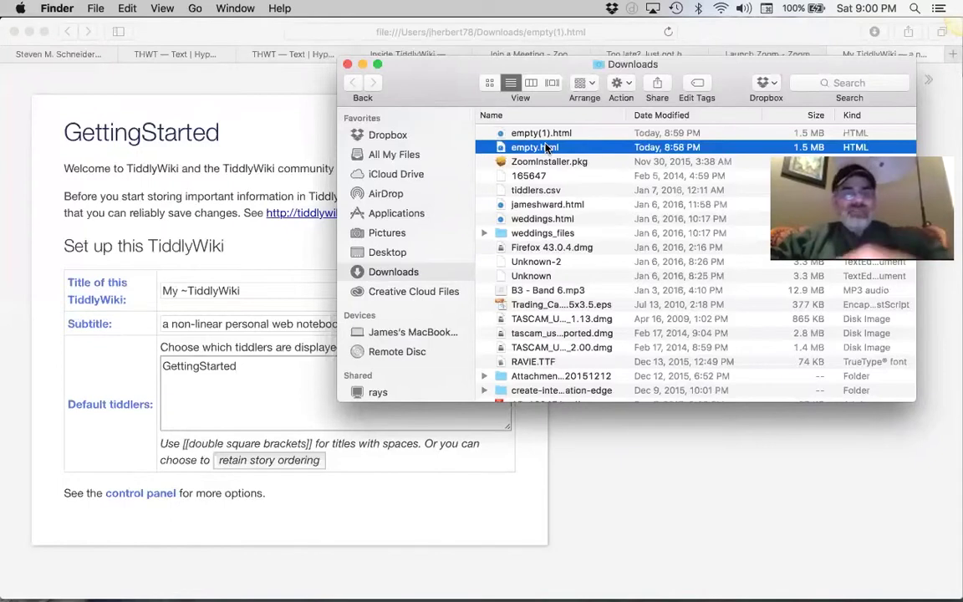
{"action": "left_click_drag", "start_coordinate": [541, 150], "coordinate": [610, 15]}
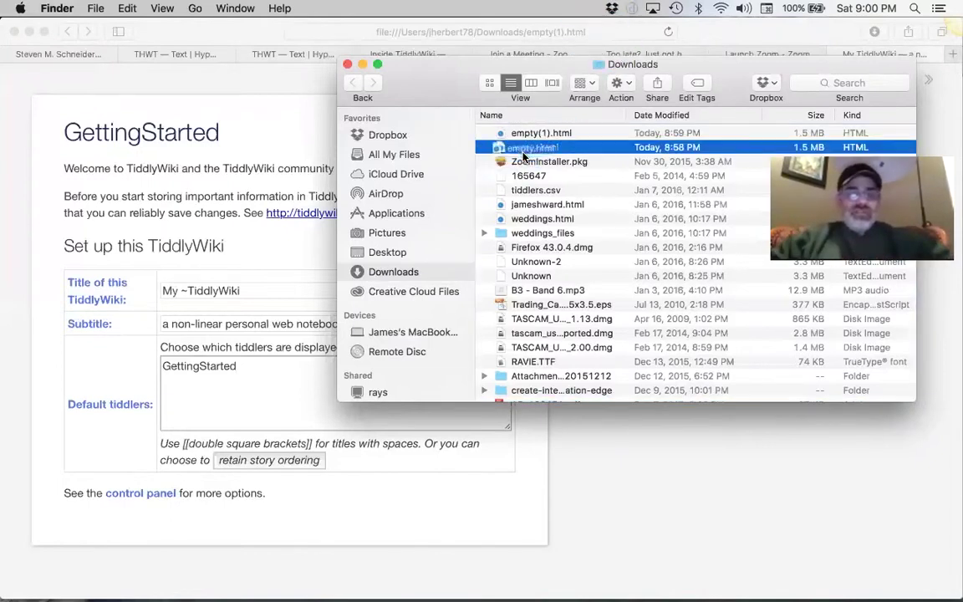
{"action": "left_click", "coordinate": [611, 9]}
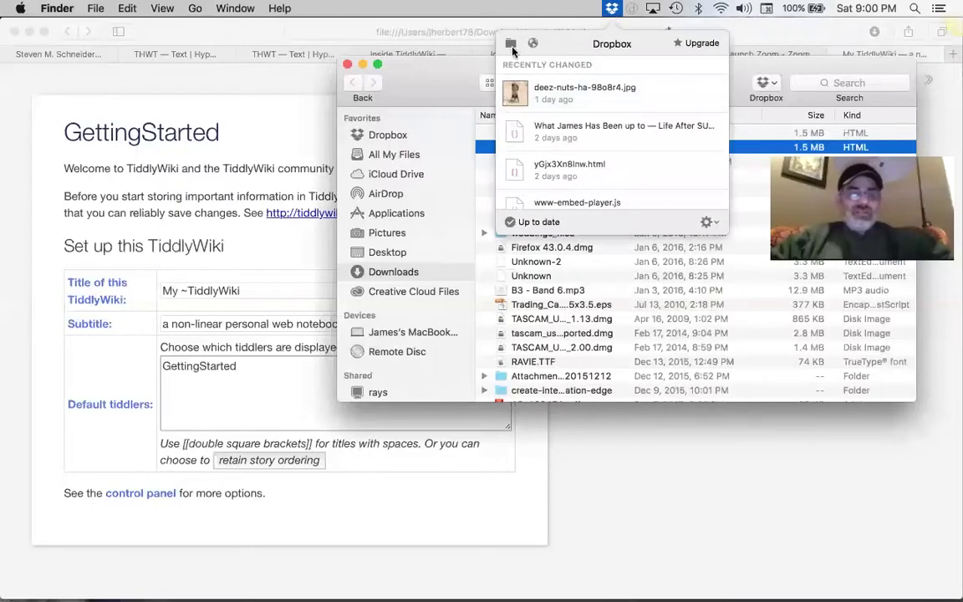
{"action": "left_click", "coordinate": [510, 44]}
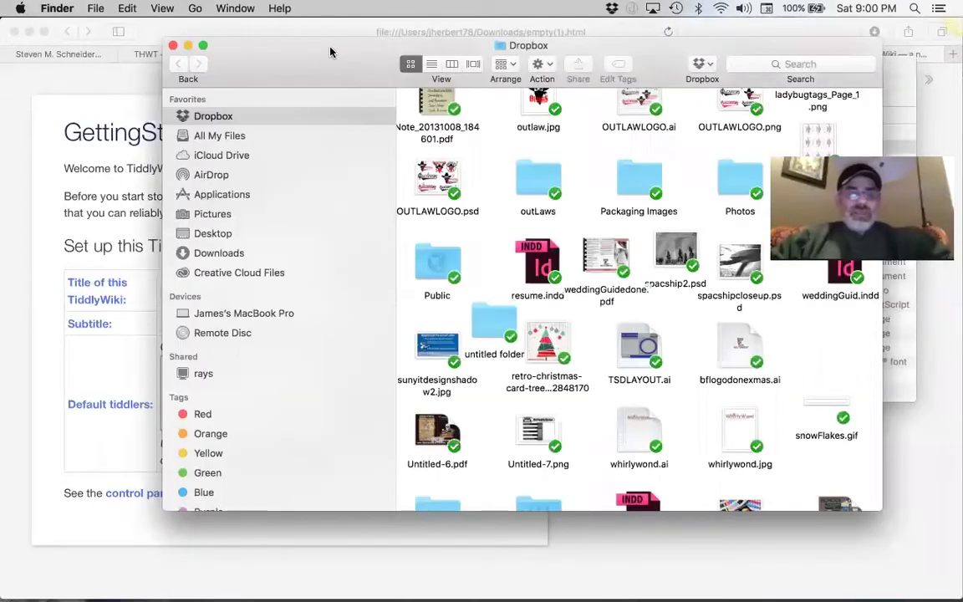
{"action": "left_click_drag", "start_coordinate": [331, 52], "coordinate": [355, 188]}
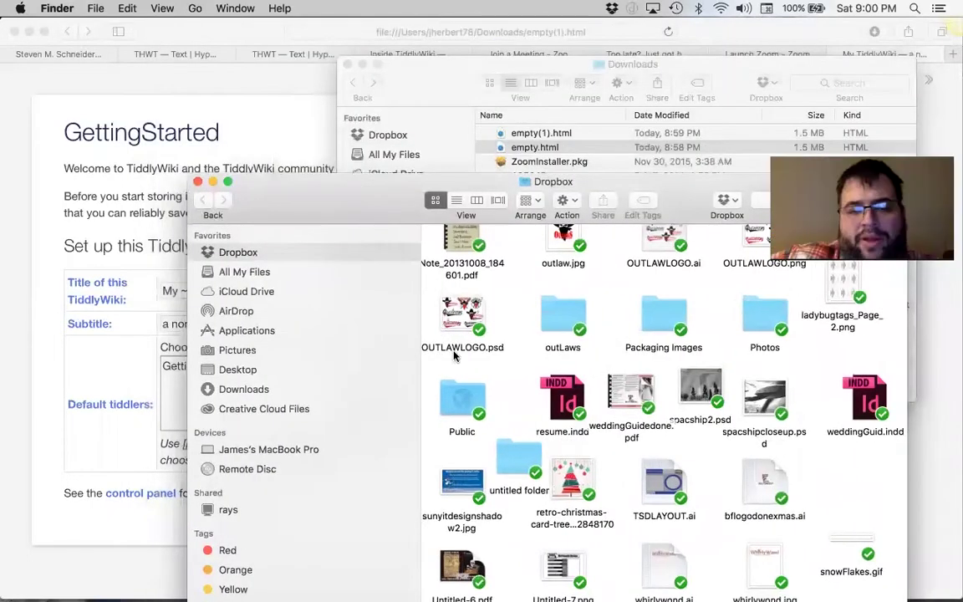
{"action": "double_click", "coordinate": [465, 395]}
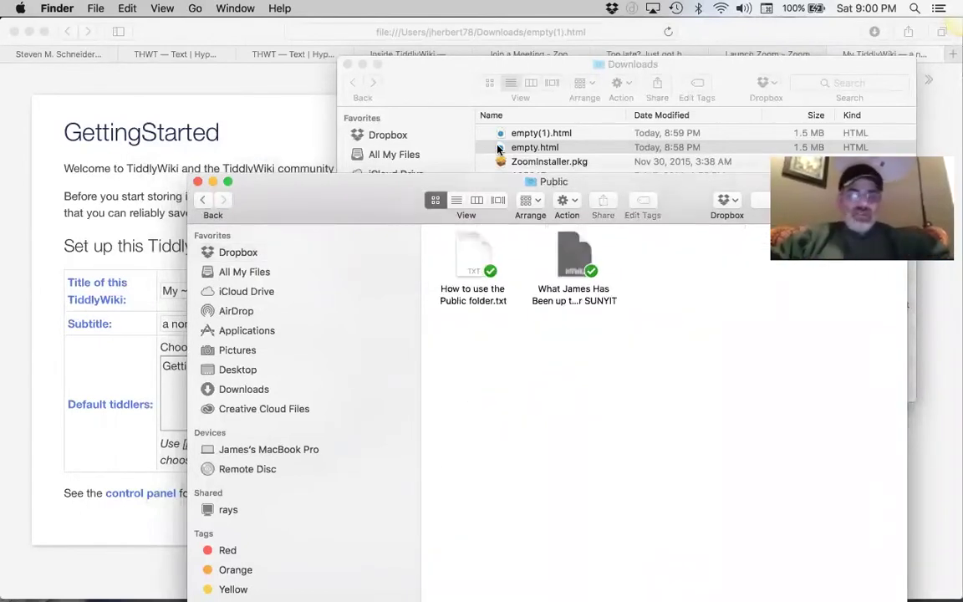
{"action": "left_click_drag", "start_coordinate": [514, 147], "coordinate": [678, 311]}
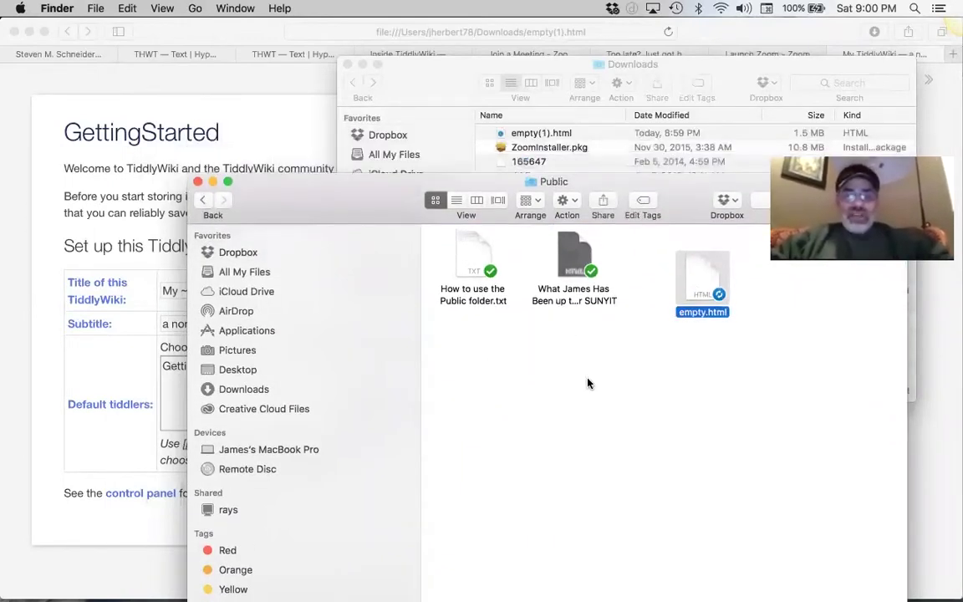
Rename empty.html in the Public folder to MyFirstTiddlyWiki.html.
{"action": "right_click", "coordinate": [700, 316]}
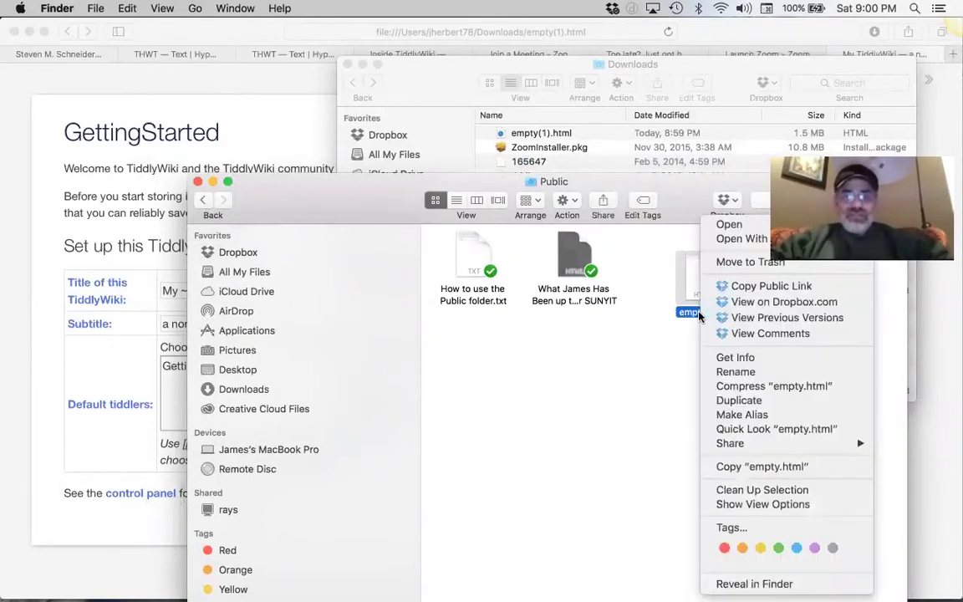
{"action": "left_click", "coordinate": [748, 369]}
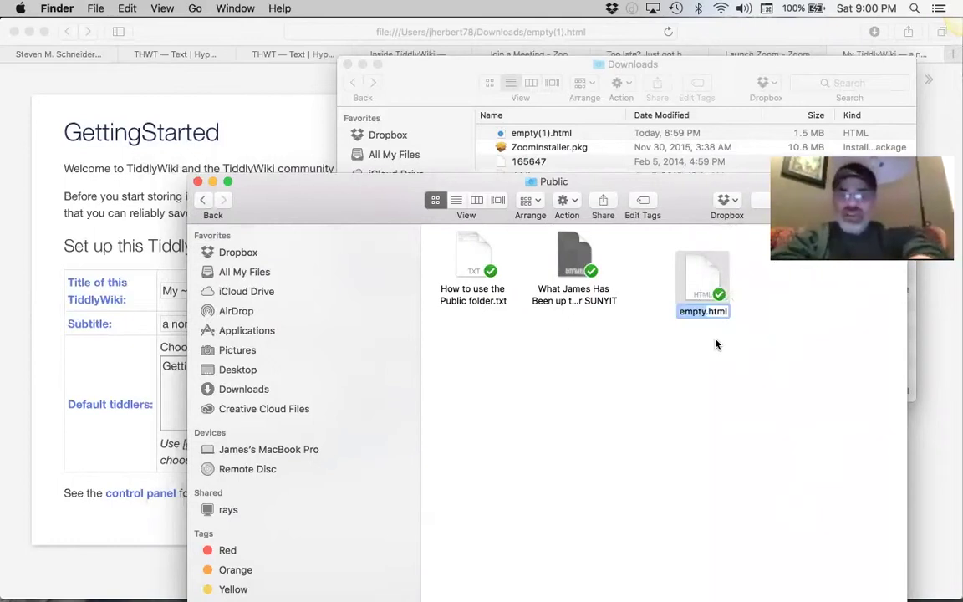
{"action": "type", "text": "MyF"}
{"action": "type", "text": "irst"}
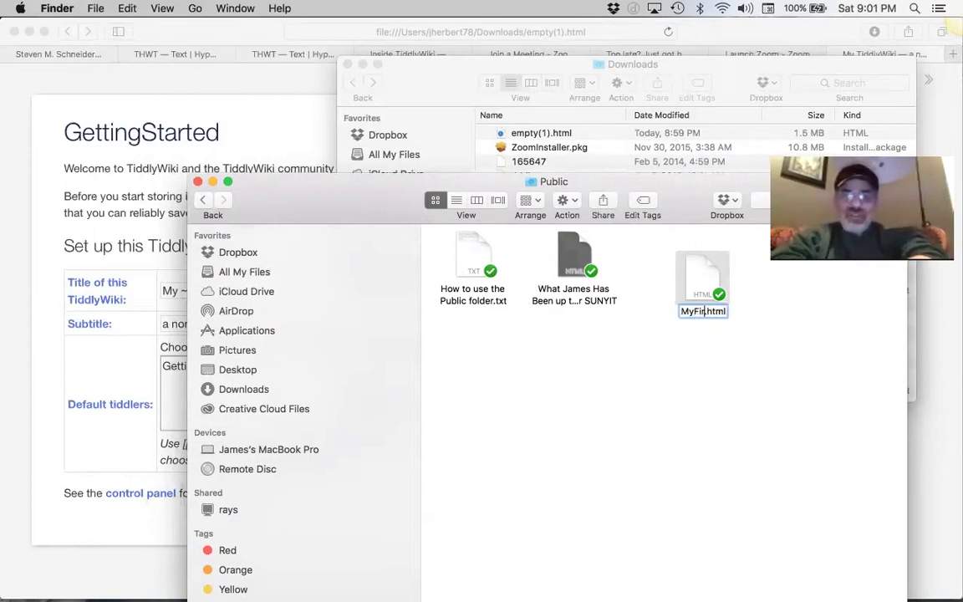
{"action": "type", "text": "Tiddly"}
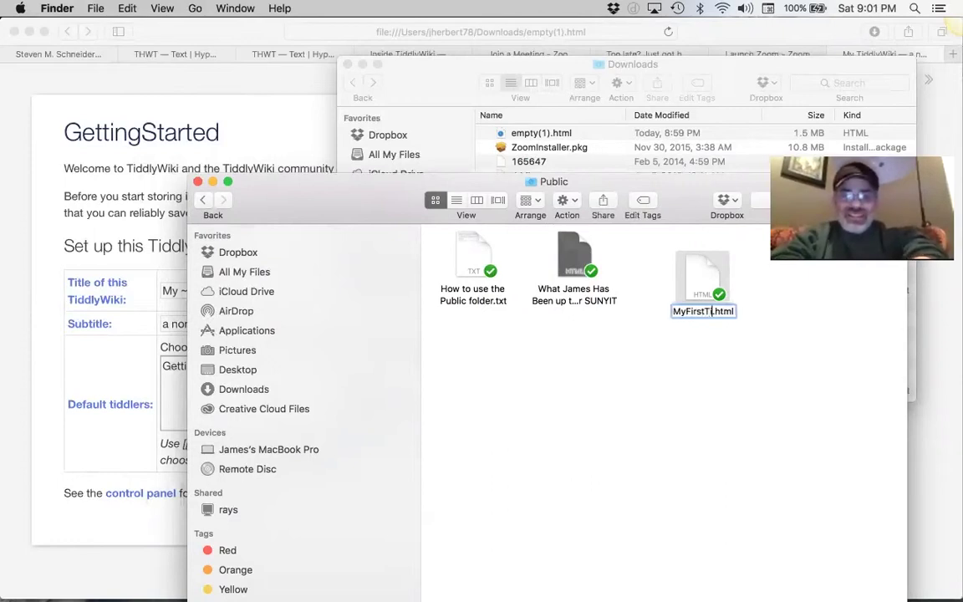
{"action": "type", "text": "Wiki"}
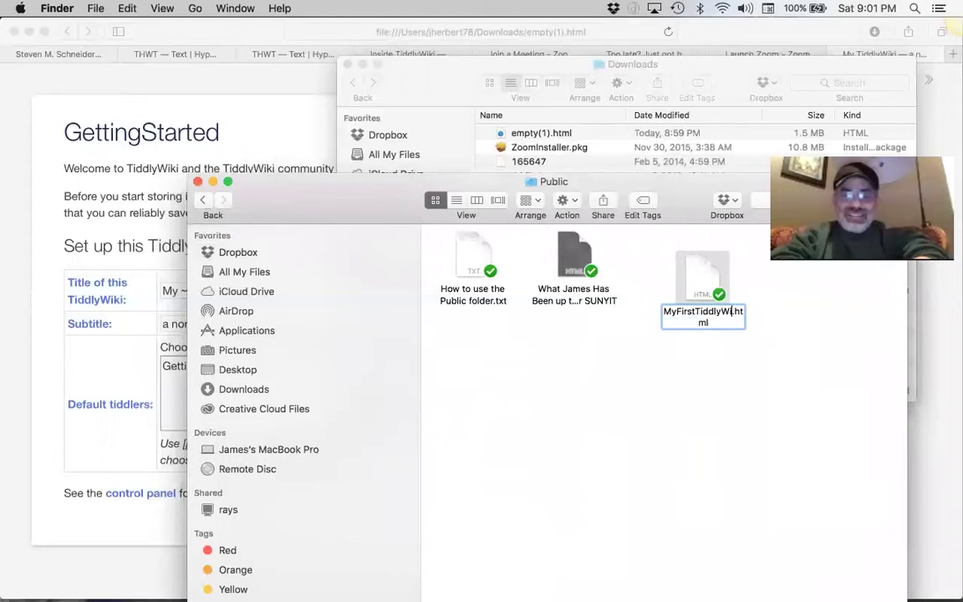
{"action": "key", "text": "Return"}
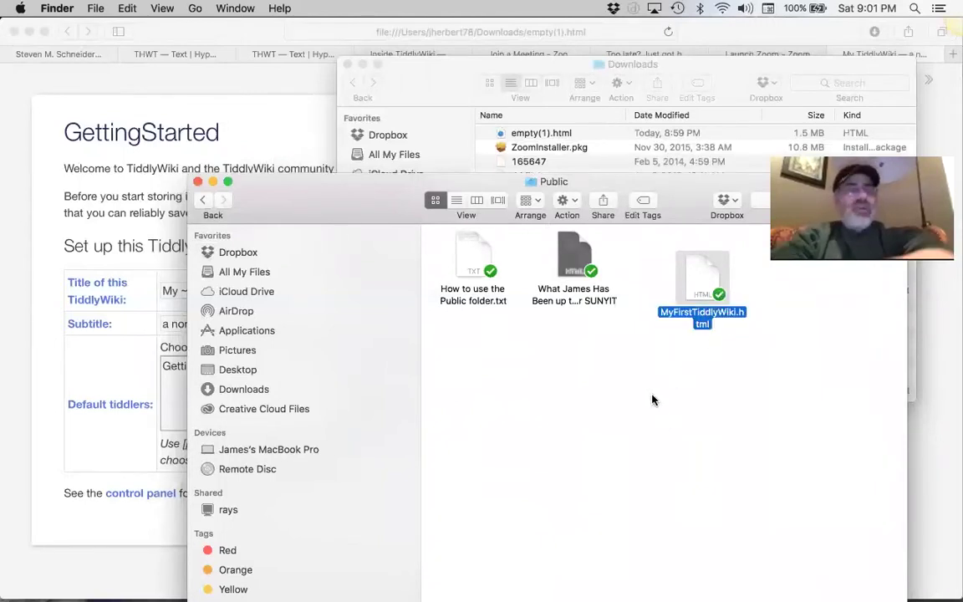
{"action": "key", "text": "super+Tab"}
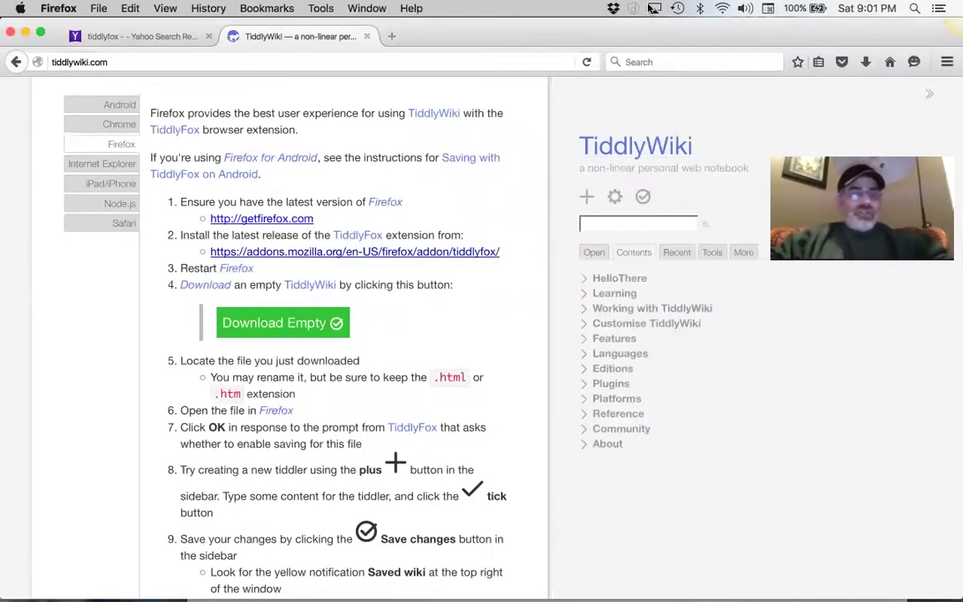
Reveal MyFirstTiddlyWiki.html from the Dropbox menu and open it with Firefox.
{"action": "left_click", "coordinate": [614, 9]}
{"action": "mouse_move", "coordinate": [554, 93]}
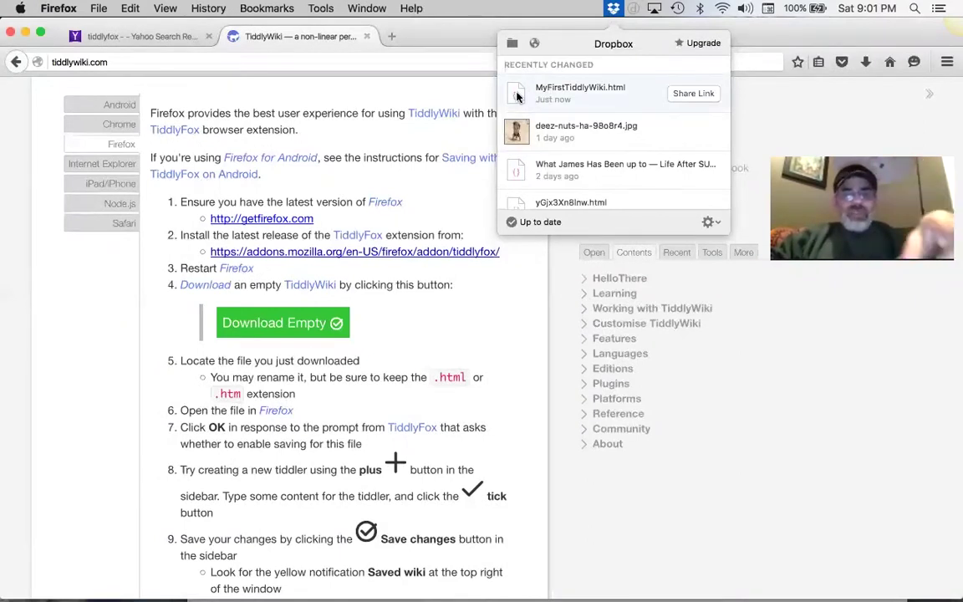
{"action": "left_click", "coordinate": [516, 97]}
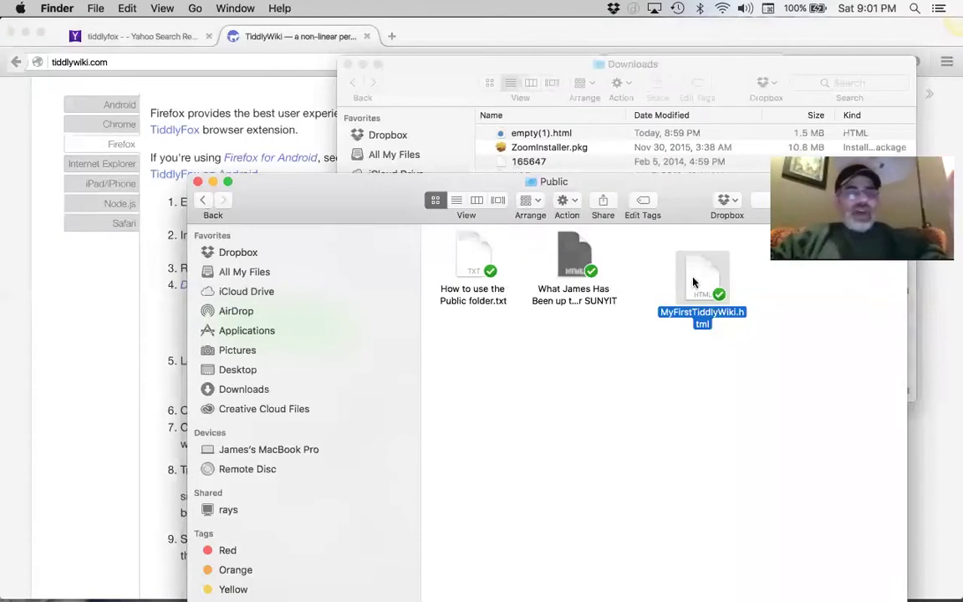
{"action": "right_click", "coordinate": [692, 282]}
{"action": "mouse_move", "coordinate": [741, 241]}
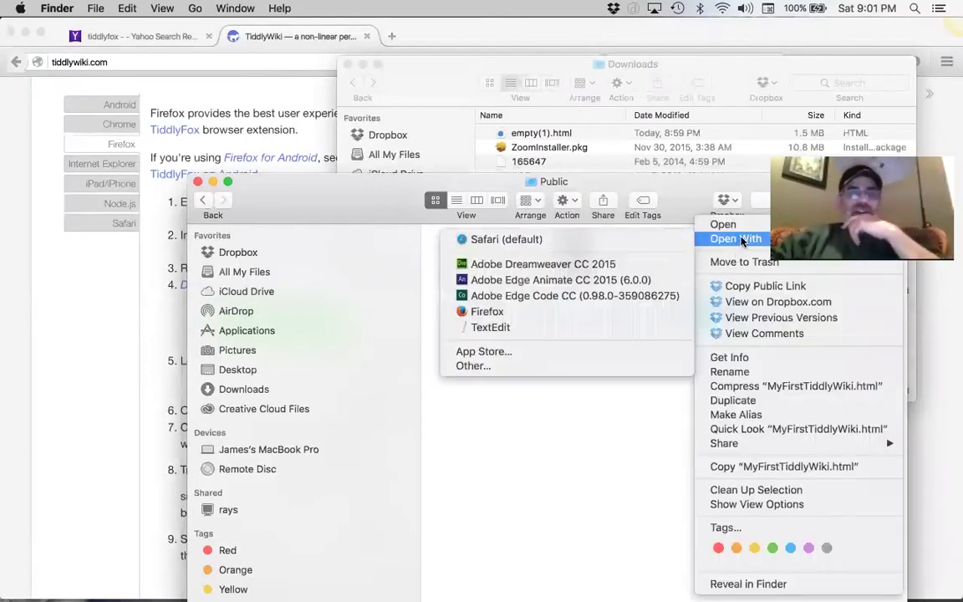
{"action": "left_click", "coordinate": [551, 311]}
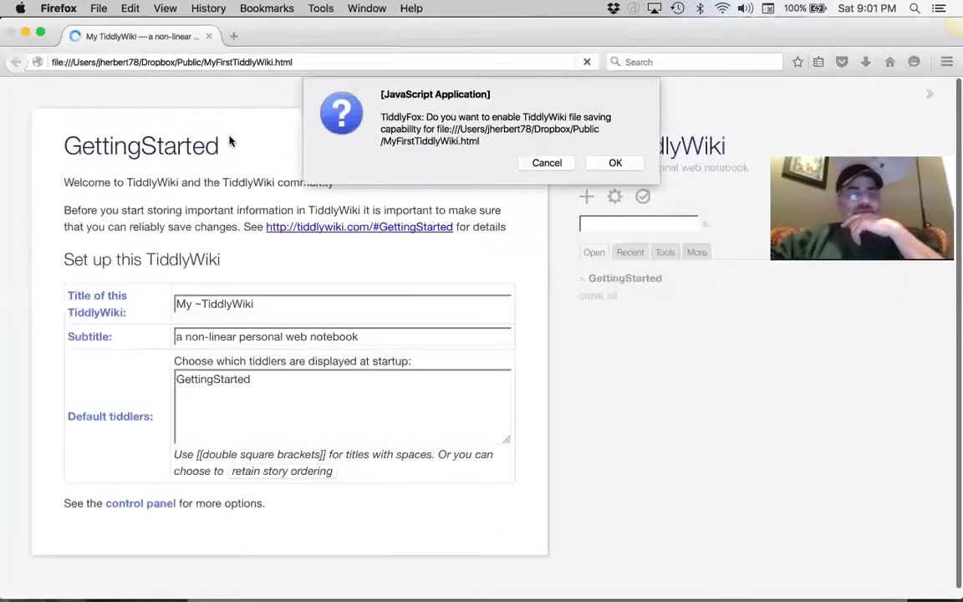
Enable TiddlyFox saving for MyFirstTiddlyWiki.html, then bring up the File menu.
{"action": "left_click", "coordinate": [618, 164]}
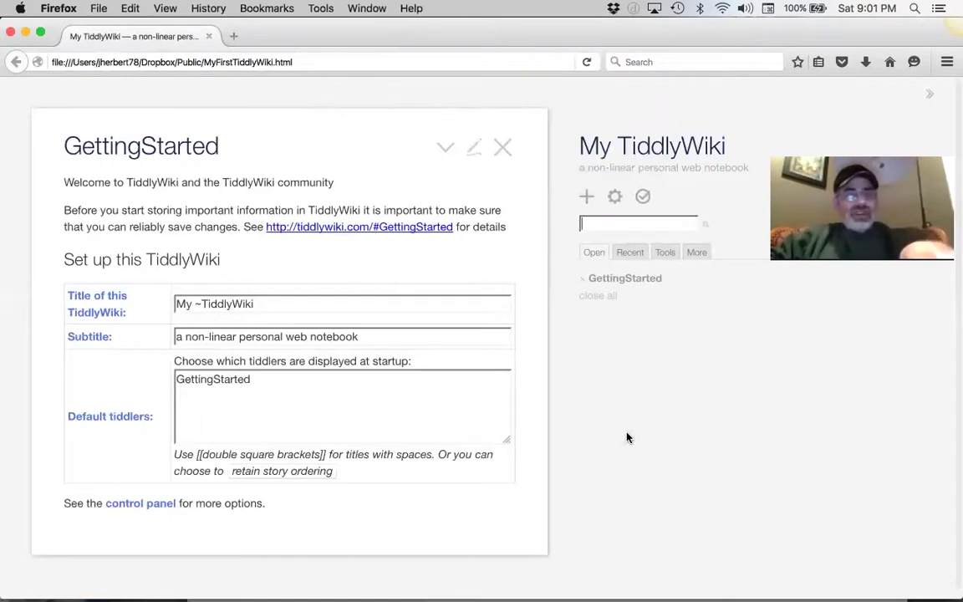
{"action": "scroll", "coordinate": [627, 437], "scroll_direction": "down", "scroll_amount": 1}
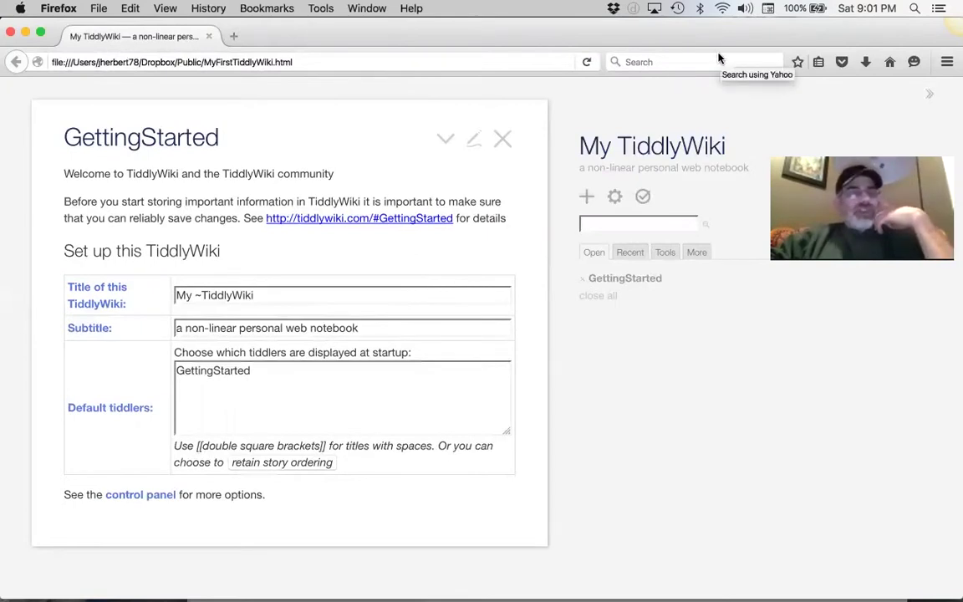
{"action": "left_click", "coordinate": [92, 9]}
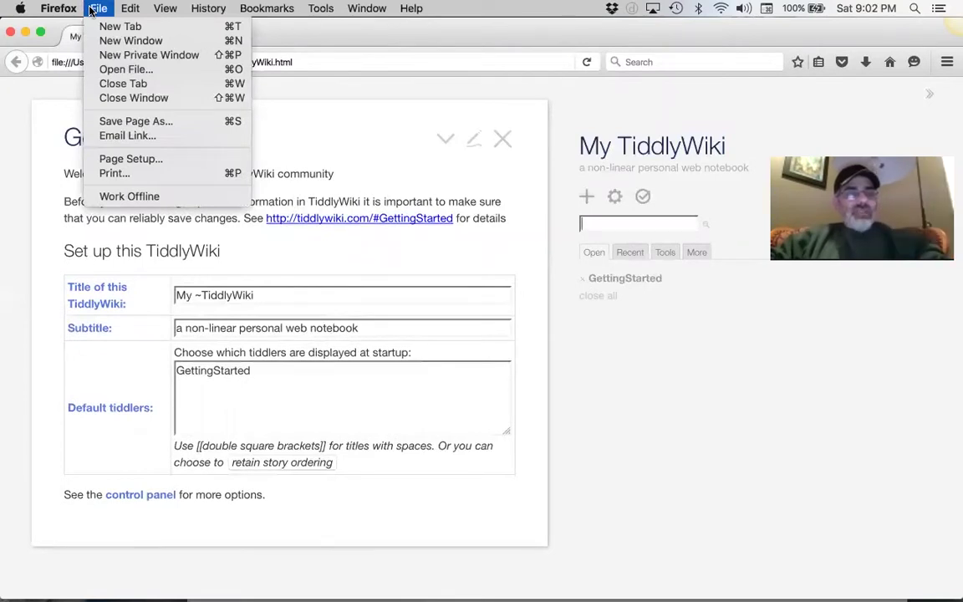
{"action": "left_click", "coordinate": [144, 74]}
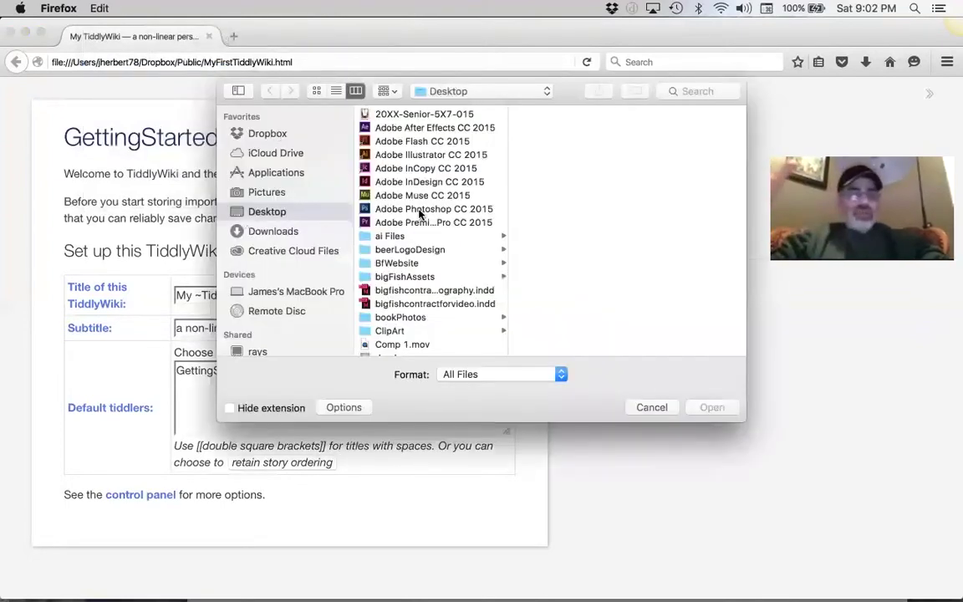
{"action": "scroll", "coordinate": [418, 209], "scroll_direction": "up", "scroll_amount": 2}
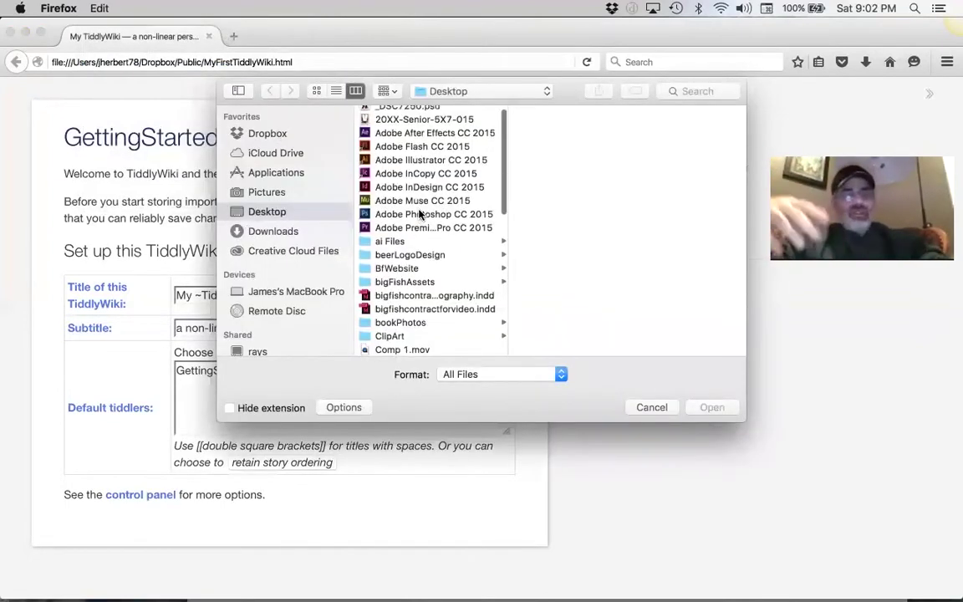
{"action": "left_click", "coordinate": [282, 134]}
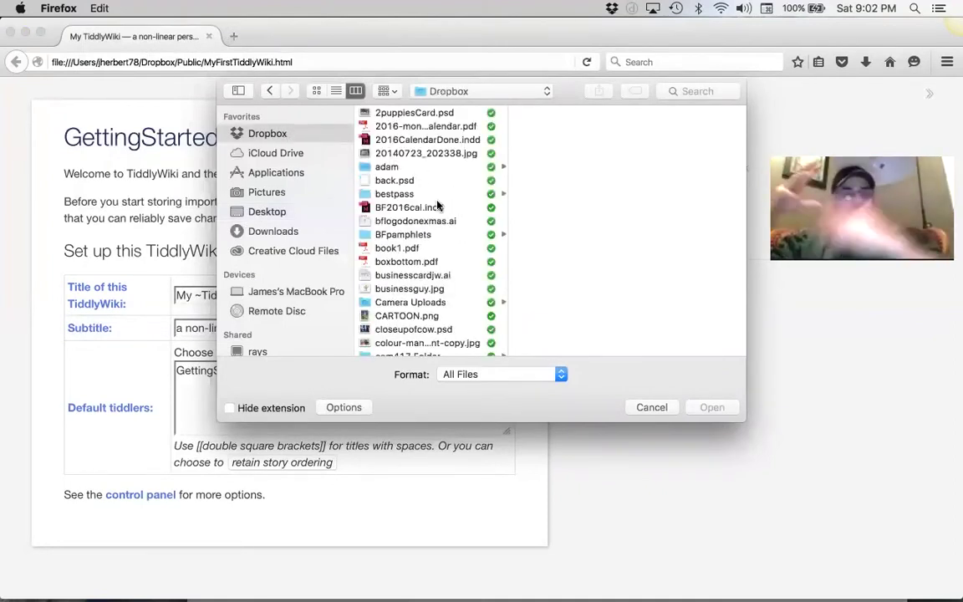
{"action": "scroll", "coordinate": [436, 206], "scroll_direction": "down", "scroll_amount": 20}
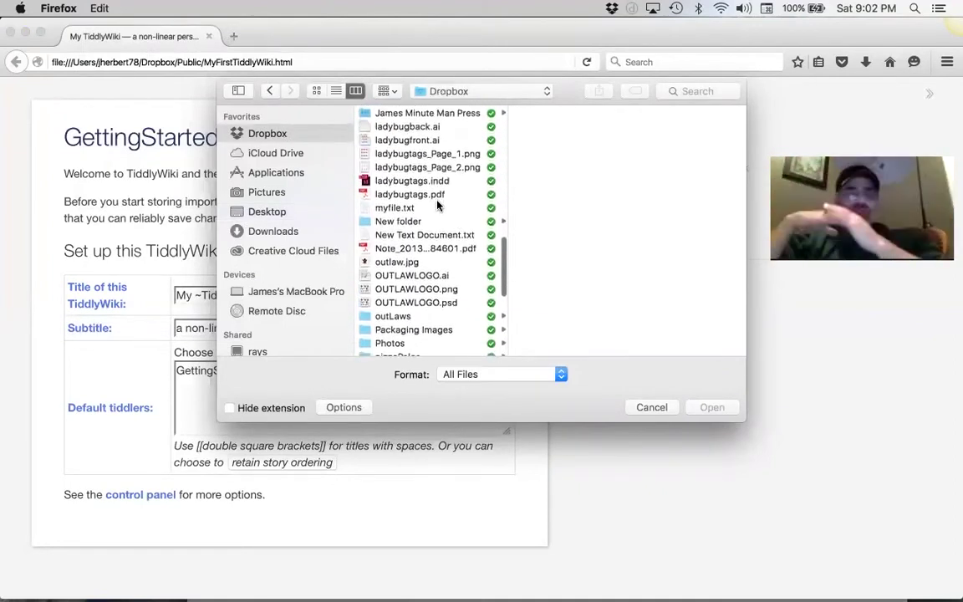
{"action": "scroll", "coordinate": [437, 205], "scroll_direction": "down", "scroll_amount": 10}
{"action": "scroll", "coordinate": [436, 206], "scroll_direction": "up", "scroll_amount": 15}
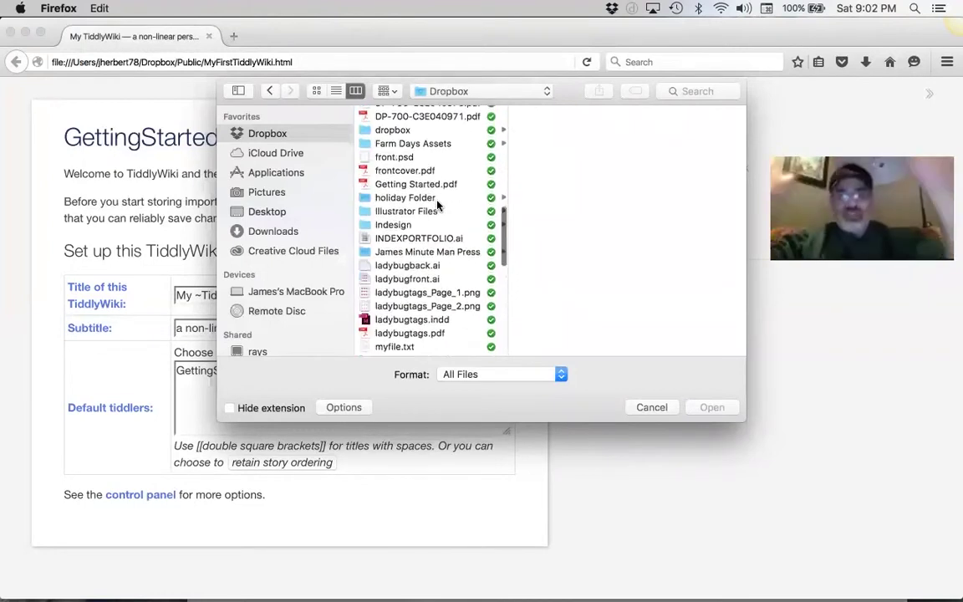
{"action": "scroll", "coordinate": [436, 205], "scroll_direction": "up", "scroll_amount": 5}
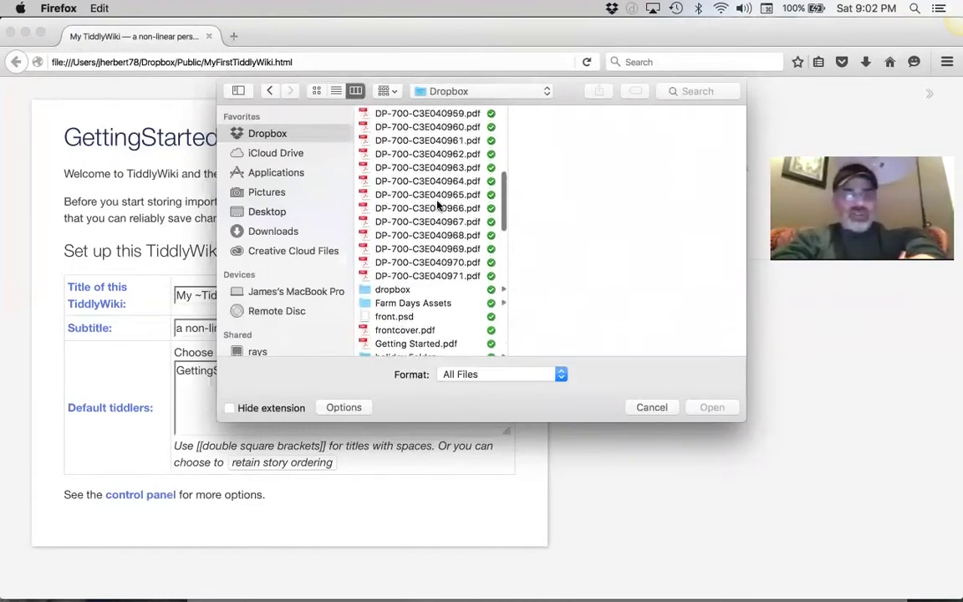
{"action": "scroll", "coordinate": [436, 205], "scroll_direction": "up", "scroll_amount": 6}
{"action": "scroll", "coordinate": [443, 209], "scroll_direction": "up", "scroll_amount": 2}
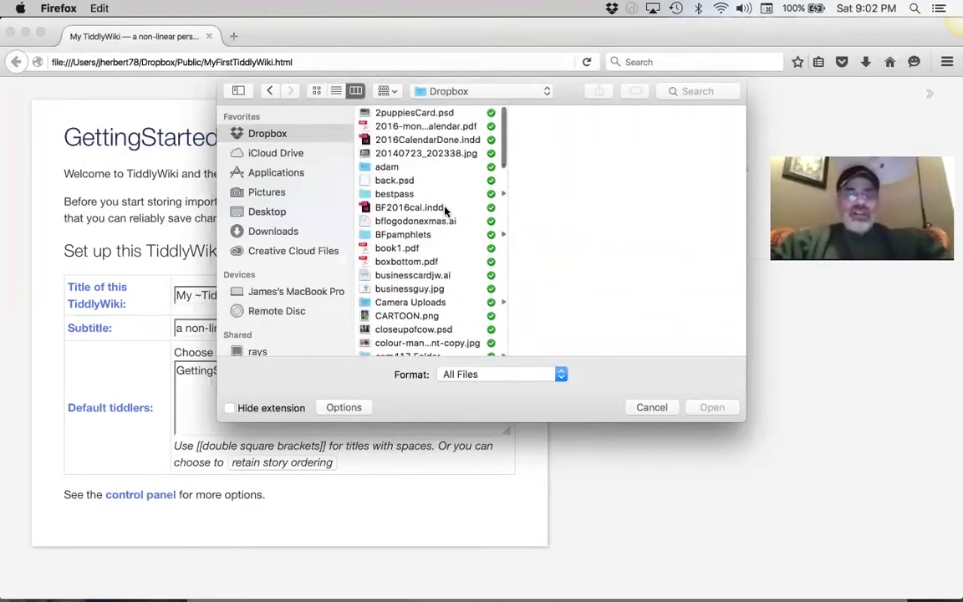
{"action": "left_click", "coordinate": [651, 407]}
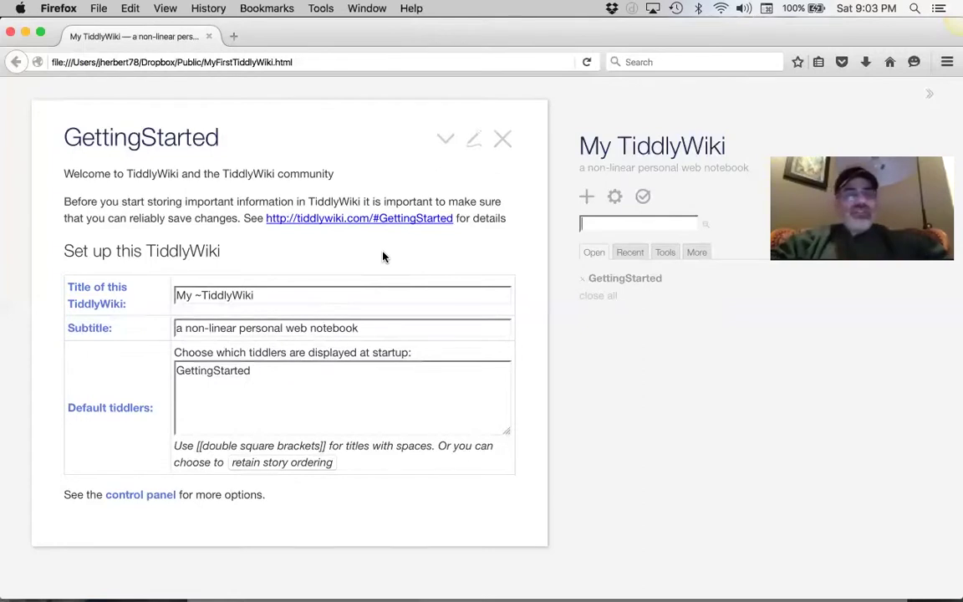
Close the GettingStarted tiddler and start a blank 'New Tiddler' draft from the sidebar.
{"action": "left_click", "coordinate": [502, 139]}
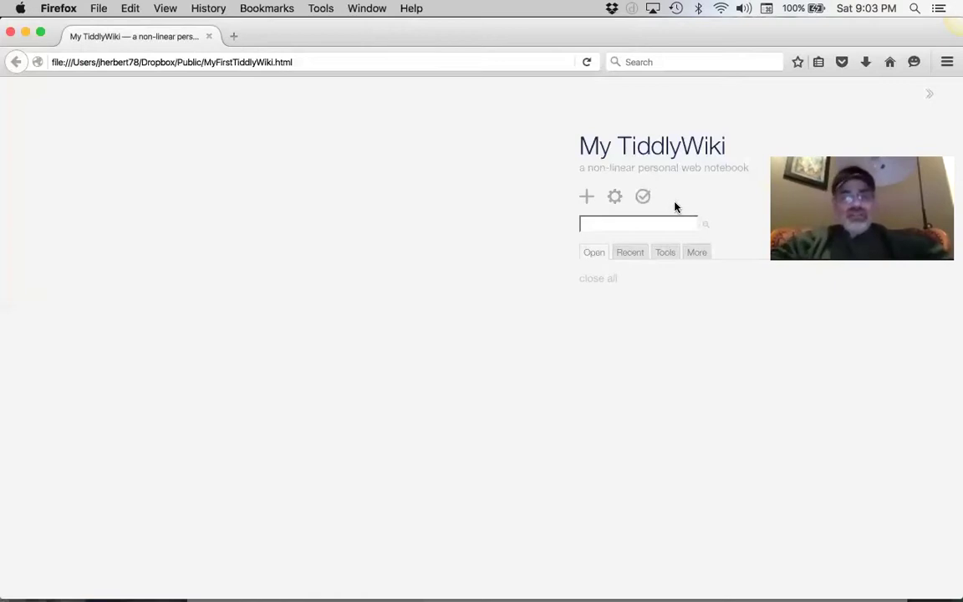
{"action": "left_click", "coordinate": [586, 196]}
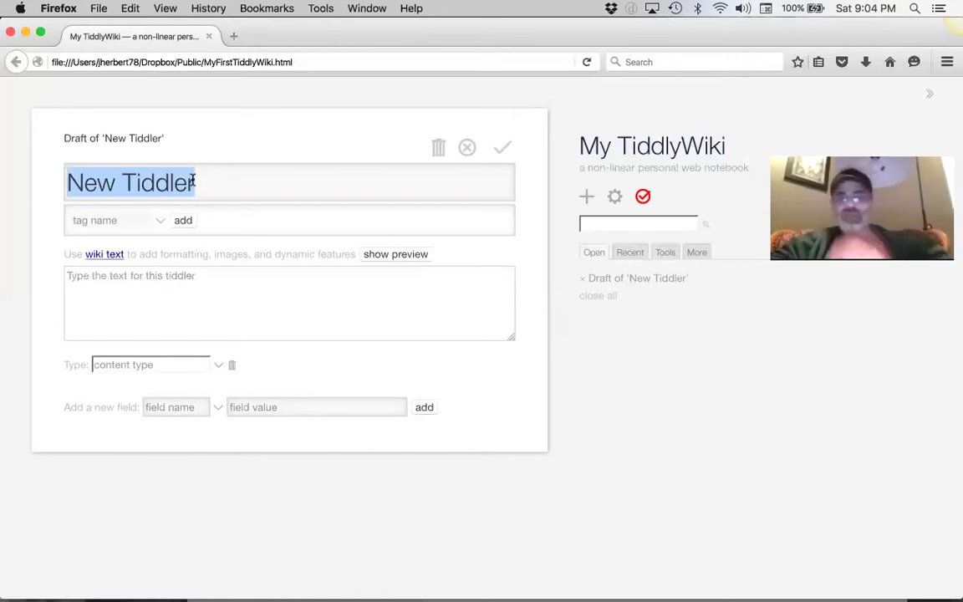
Retitle the draft 'MyFirstTiddler', correcting the mistyped attempts, and place the caret in the body.
{"action": "type", "text": "My "}
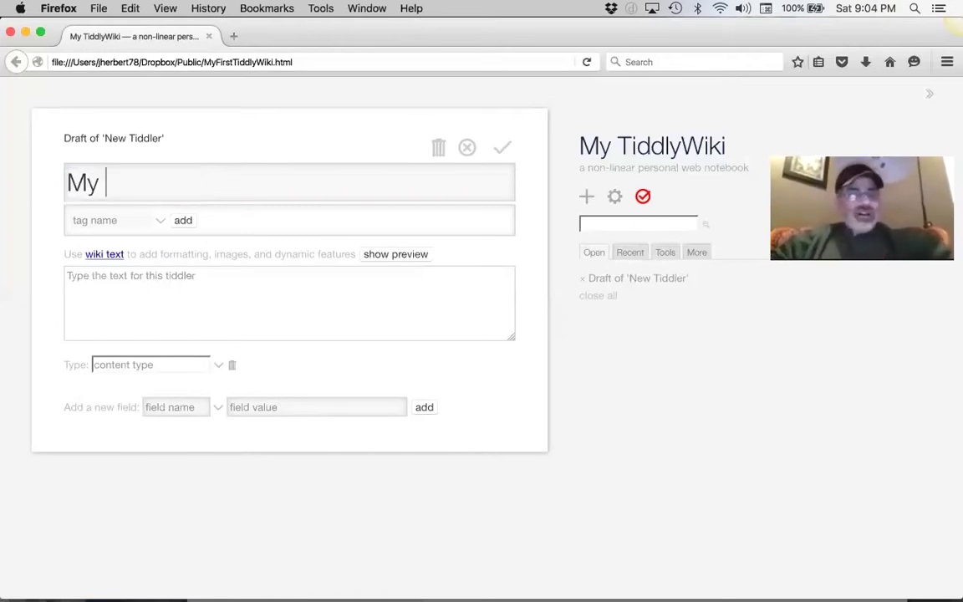
{"action": "type", "text": "First Tidd"}
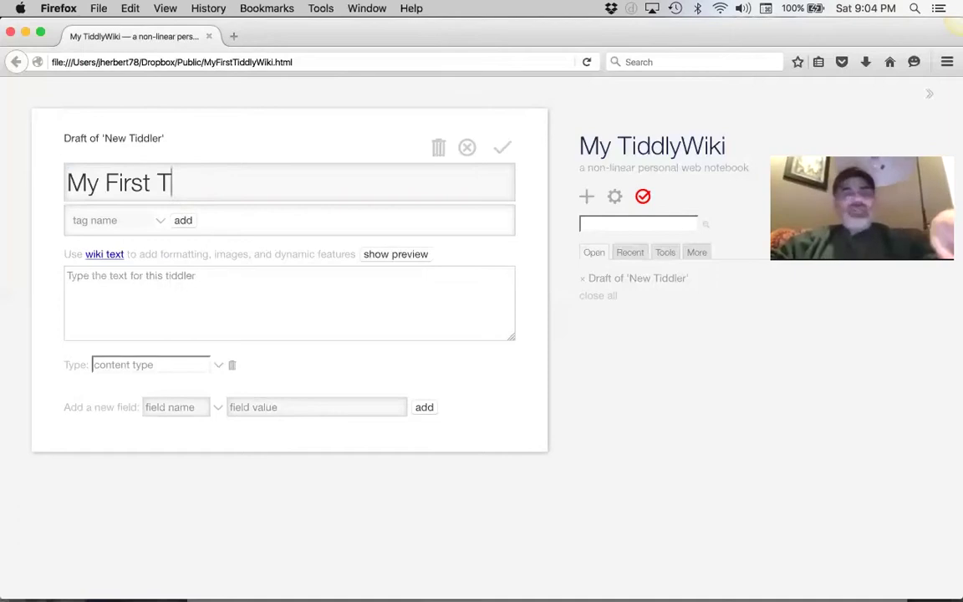
{"action": "key", "text": "BackSpace"}
{"action": "key", "text": "BackSpace"}
{"action": "key", "text": "BackSpace"}
{"action": "key", "text": "BackSpace"}
{"action": "key", "text": "BackSpace"}
{"action": "key", "text": "BackSpace"}
{"action": "key", "text": "BackSpace"}
{"action": "key", "text": "BackSpace"}
{"action": "key", "text": "BackSpace"}
{"action": "key", "text": "BackSpace"}
{"action": "key", "text": "BackSpace"}
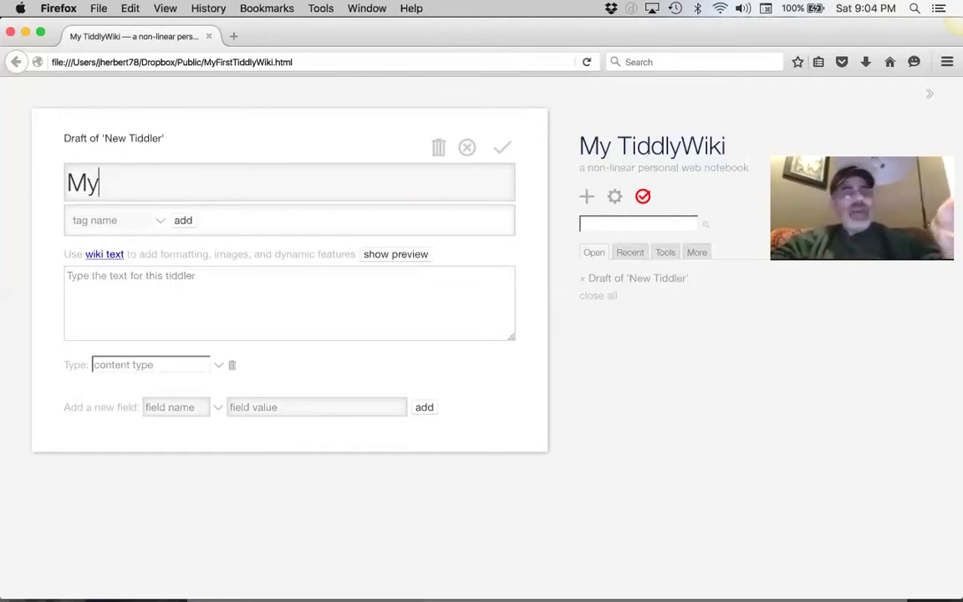
{"action": "key", "text": "BackSpace"}
{"action": "key", "text": "BackSpace"}
{"action": "type", "text": "myF"}
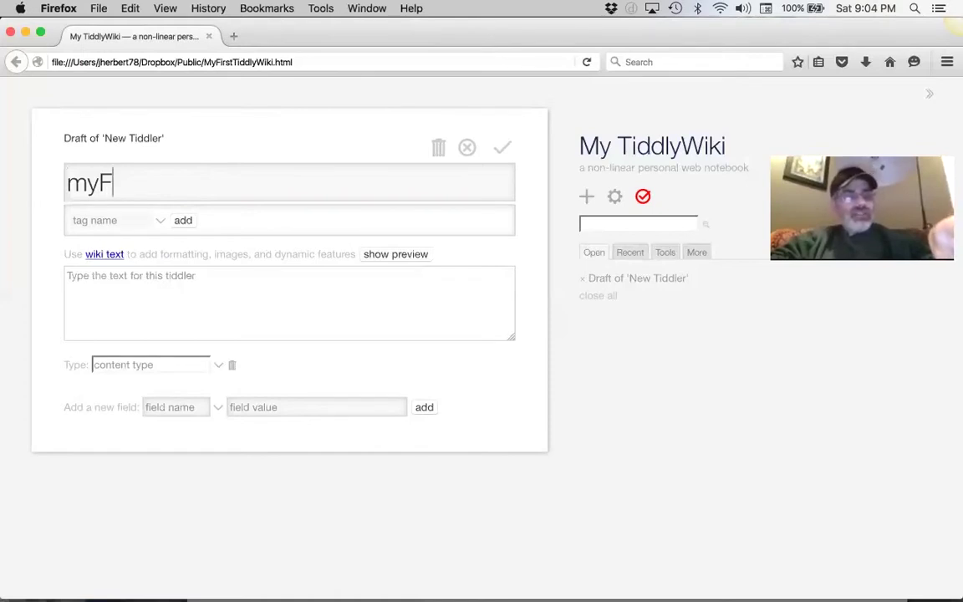
{"action": "key", "text": "BackSpace"}
{"action": "key", "text": "BackSpace"}
{"action": "key", "text": "BackSpace"}
{"action": "type", "text": "M"}
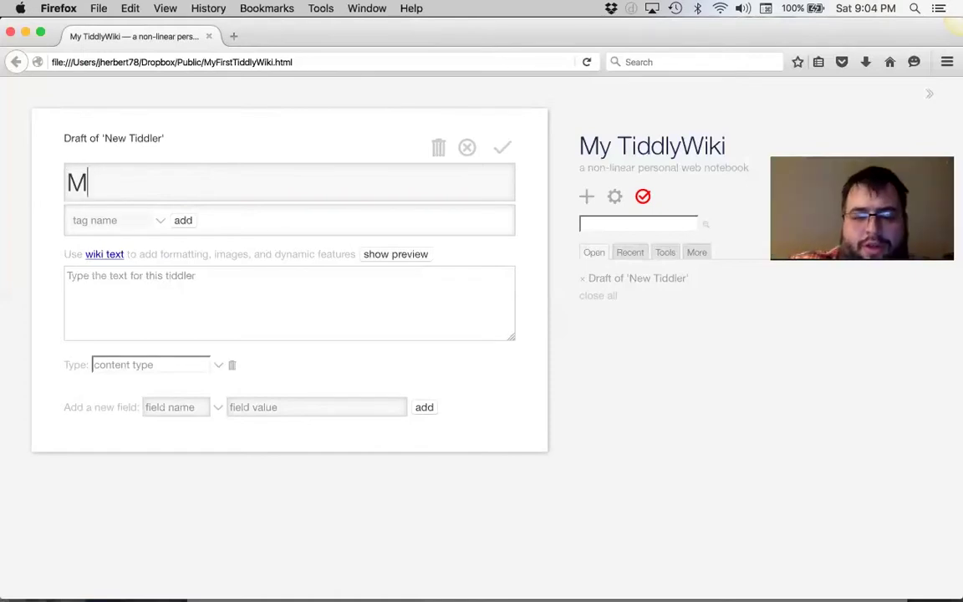
{"action": "type", "text": "yF"}
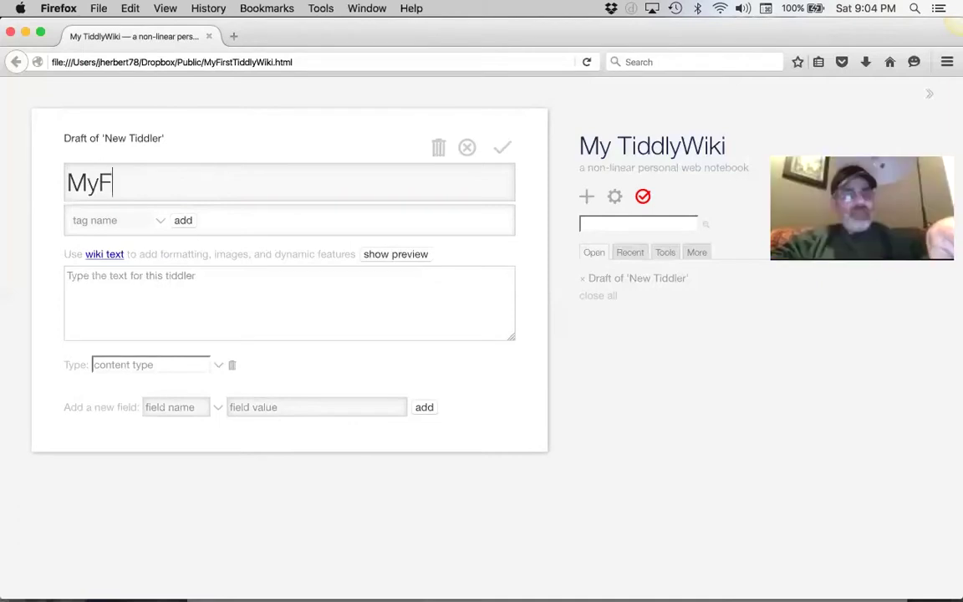
{"action": "type", "text": "irst"}
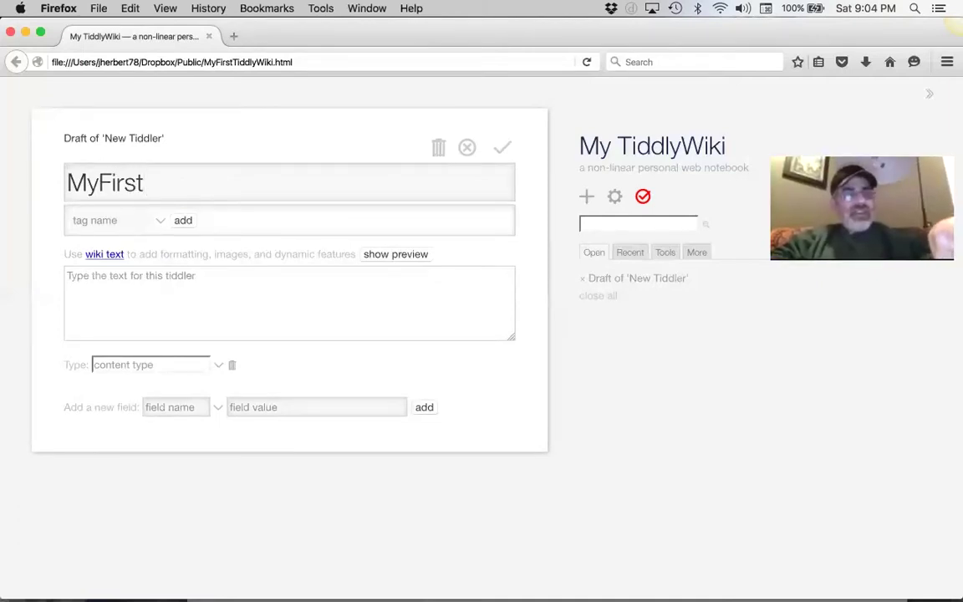
{"action": "type", "text": "Tiddler"}
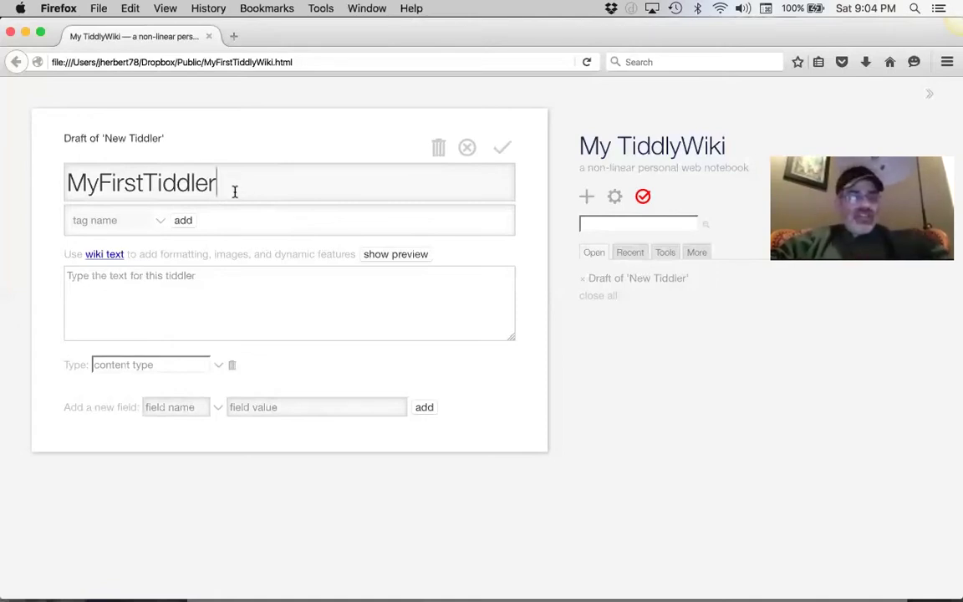
{"action": "left_click", "coordinate": [207, 279]}
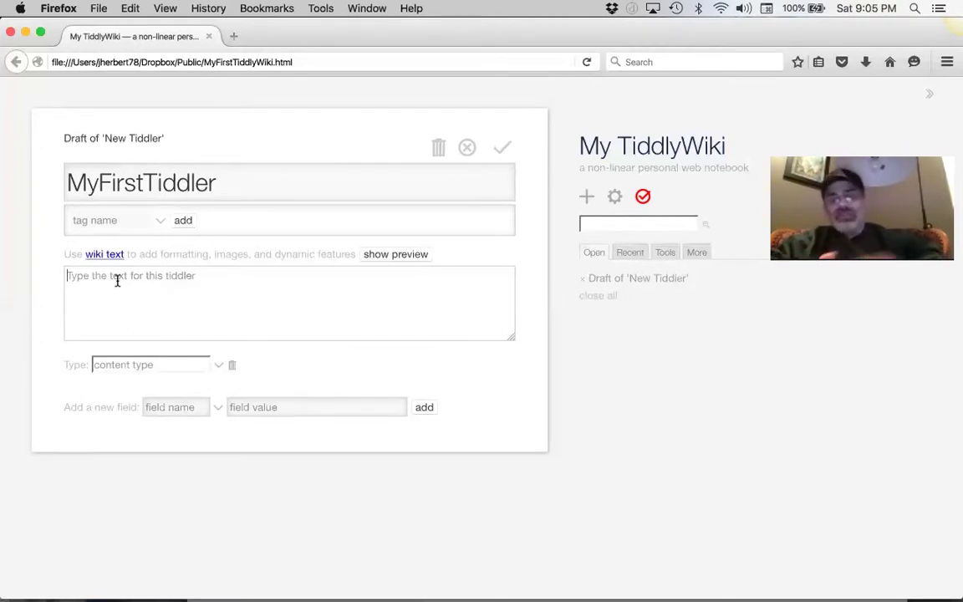
Write 'My name is,' plus the author's name joined into one CamelCase word, and show the preview.
{"action": "type", "text": "M"}
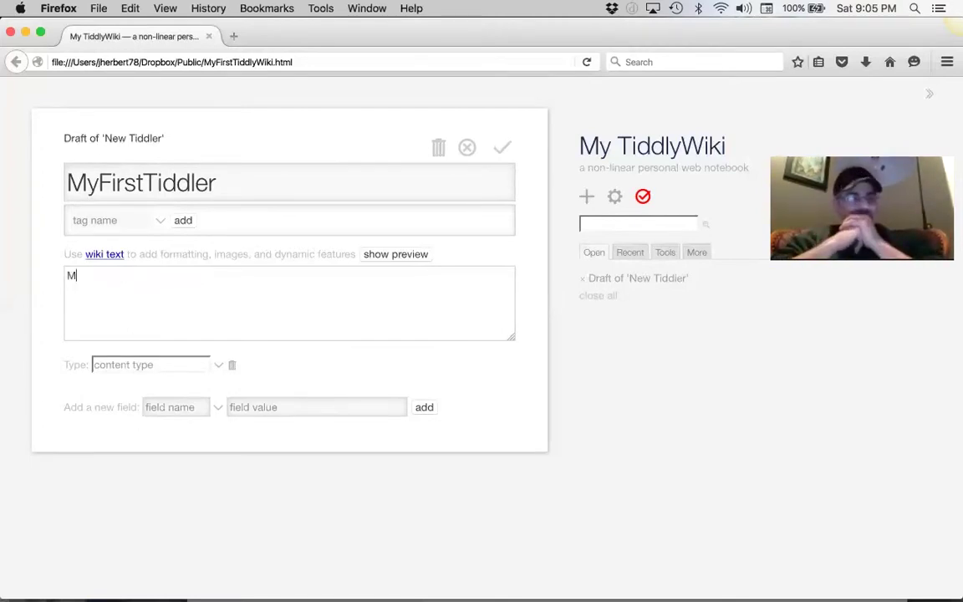
{"action": "type", "text": "y name is"}
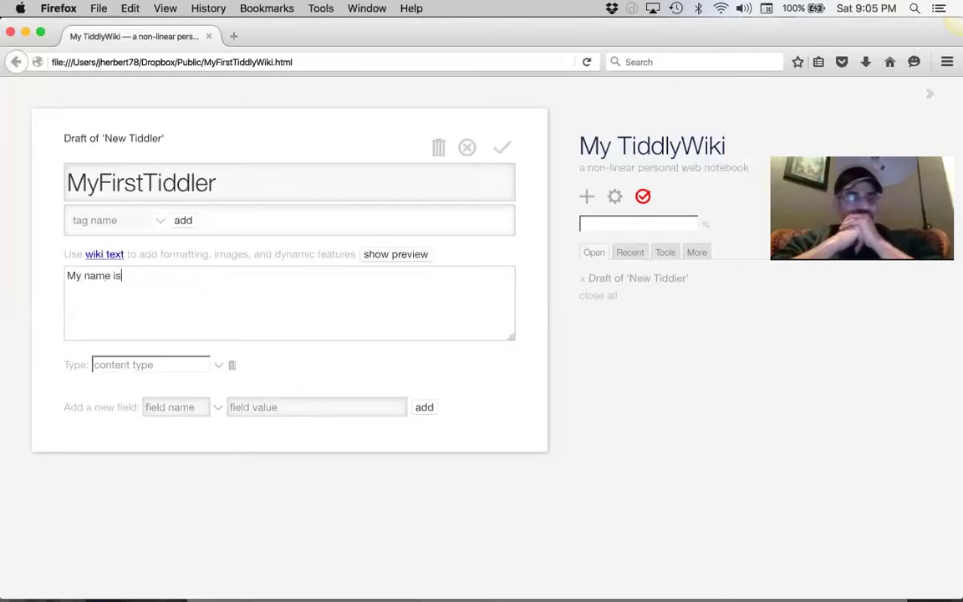
{"action": "type", "text": ", Jame"}
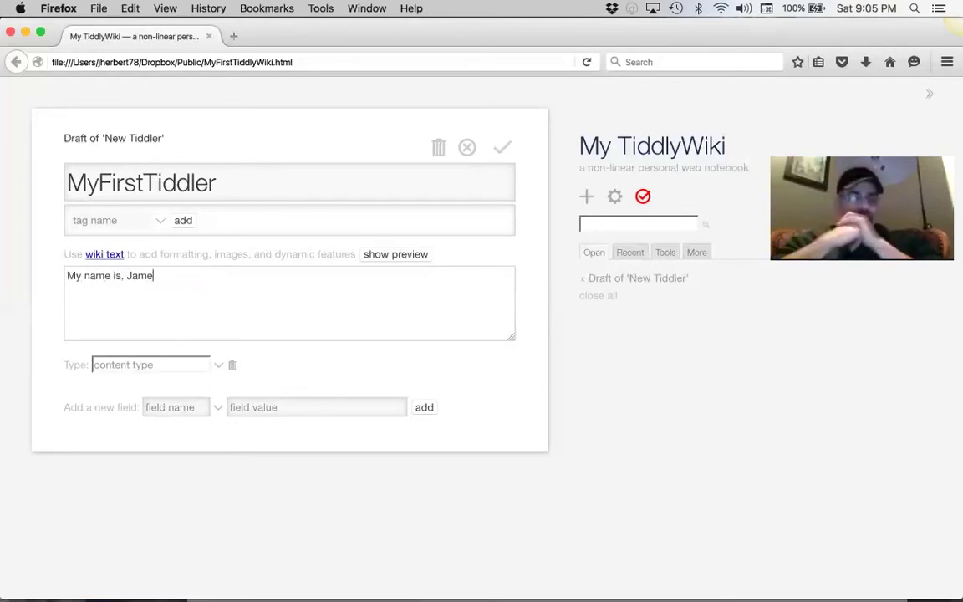
{"action": "type", "text": "s Ward"}
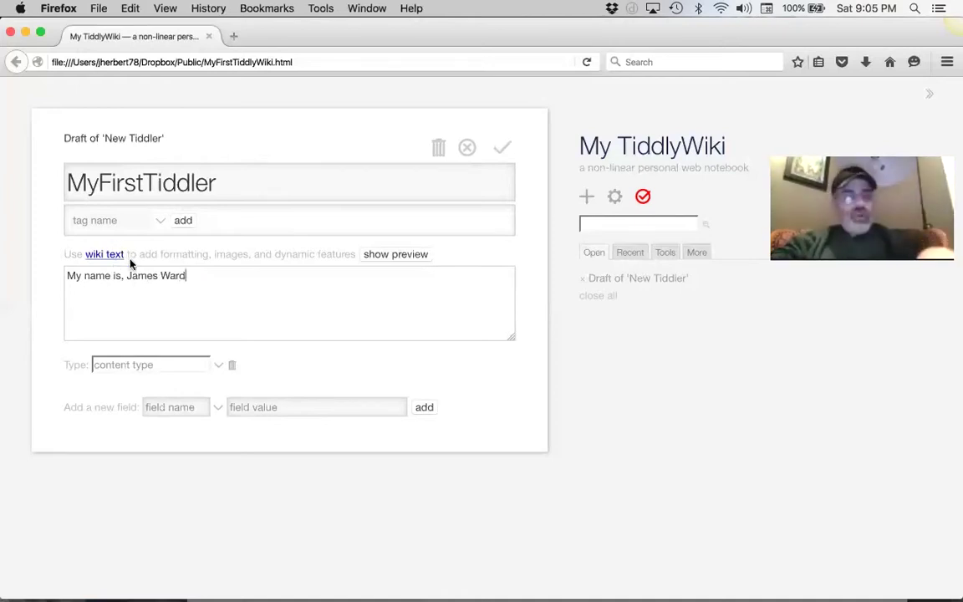
{"action": "left_click", "coordinate": [160, 275]}
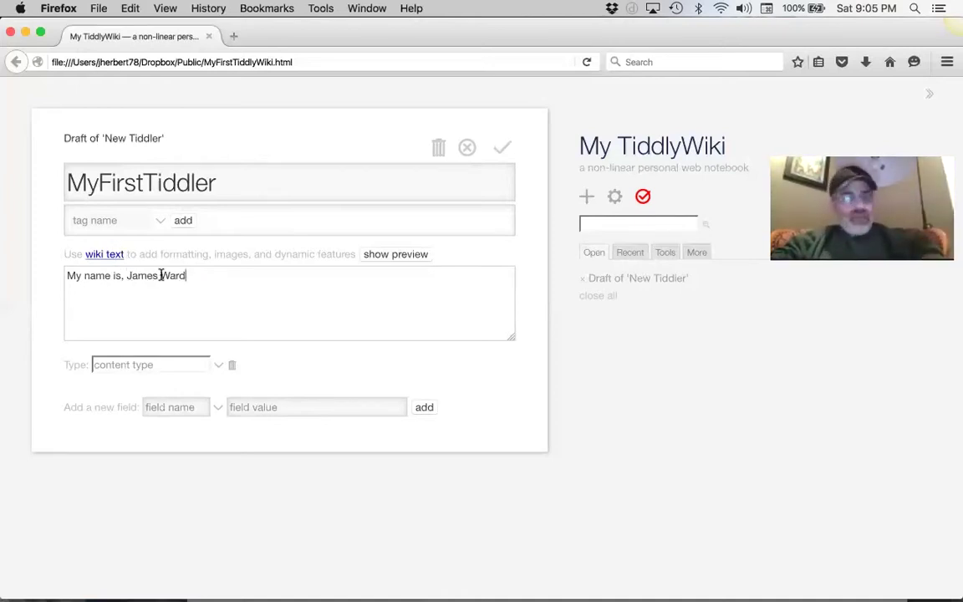
{"action": "key", "text": "BackSpace"}
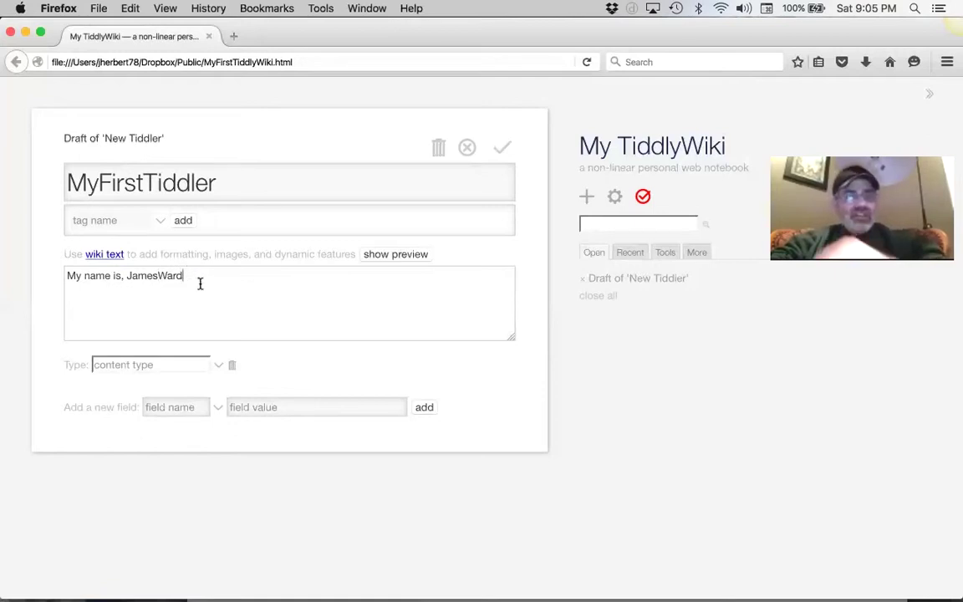
{"action": "left_click", "coordinate": [375, 256]}
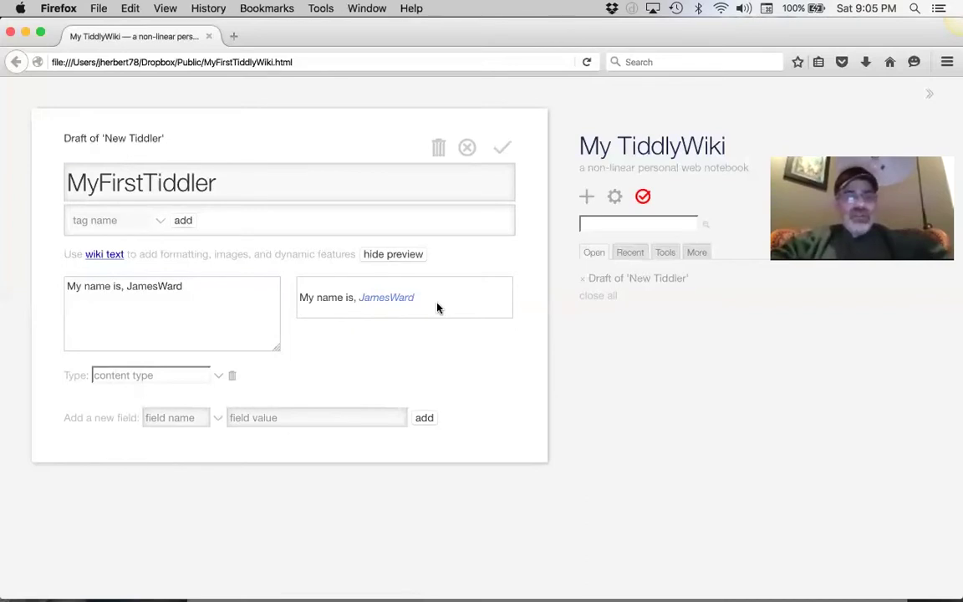
Save MyFirstTiddler, then open and dismiss its More actions menu without choosing anything.
{"action": "left_click", "coordinate": [502, 151]}
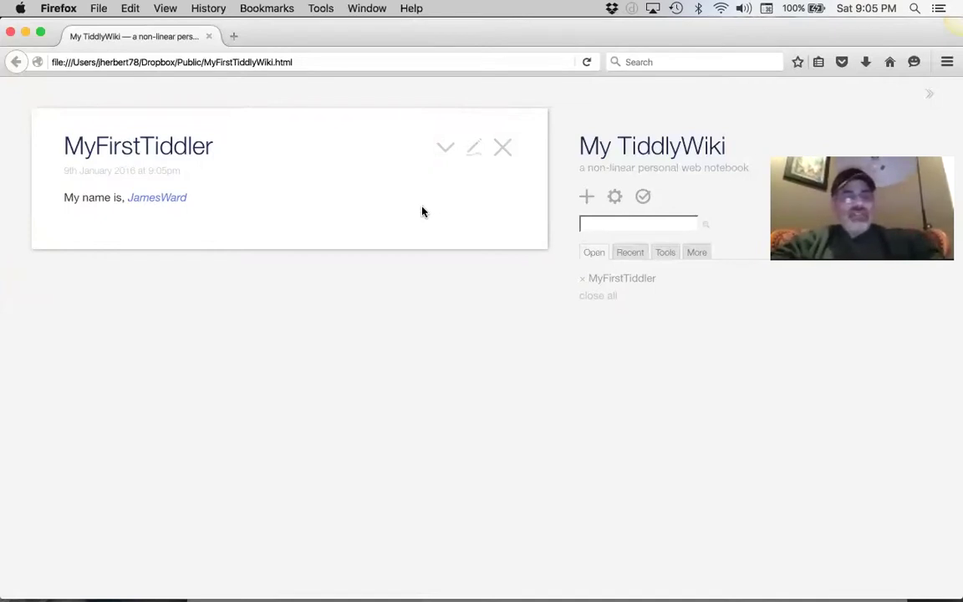
{"action": "left_click", "coordinate": [446, 150]}
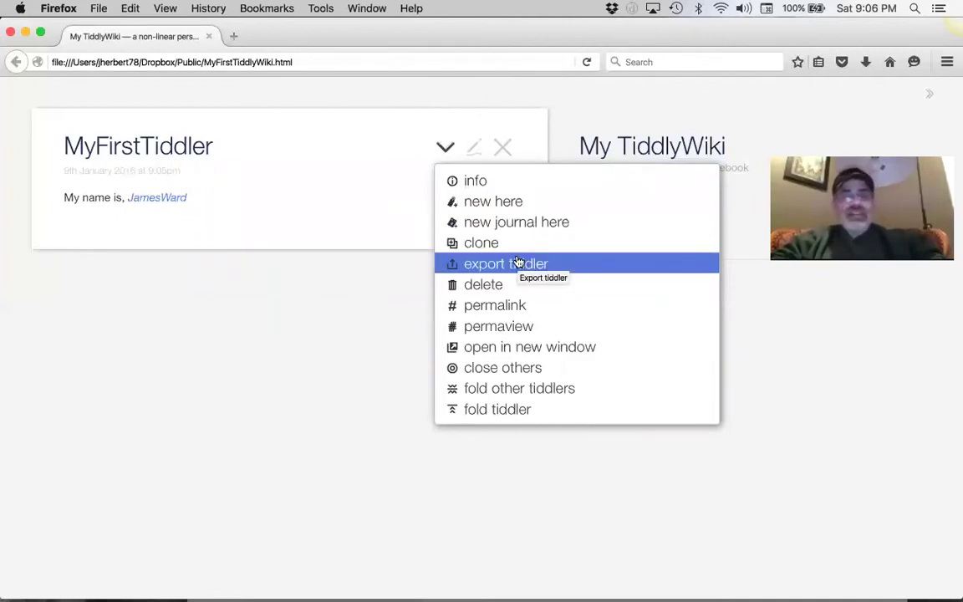
{"action": "left_click", "coordinate": [469, 125]}
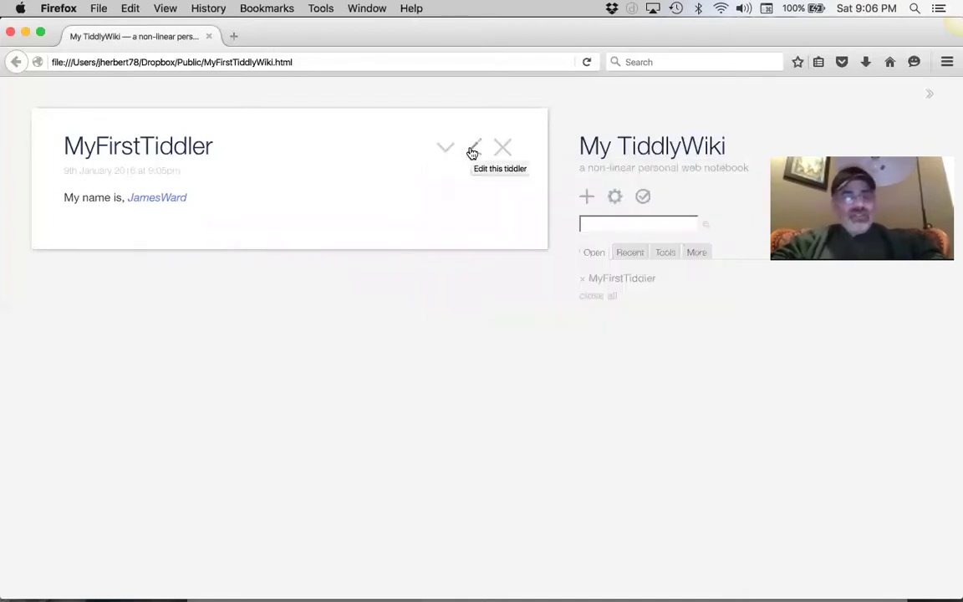
Reopen MyFirstTiddler for editing and add a full stop and a new line after its body sentence.
{"action": "left_click", "coordinate": [473, 151]}
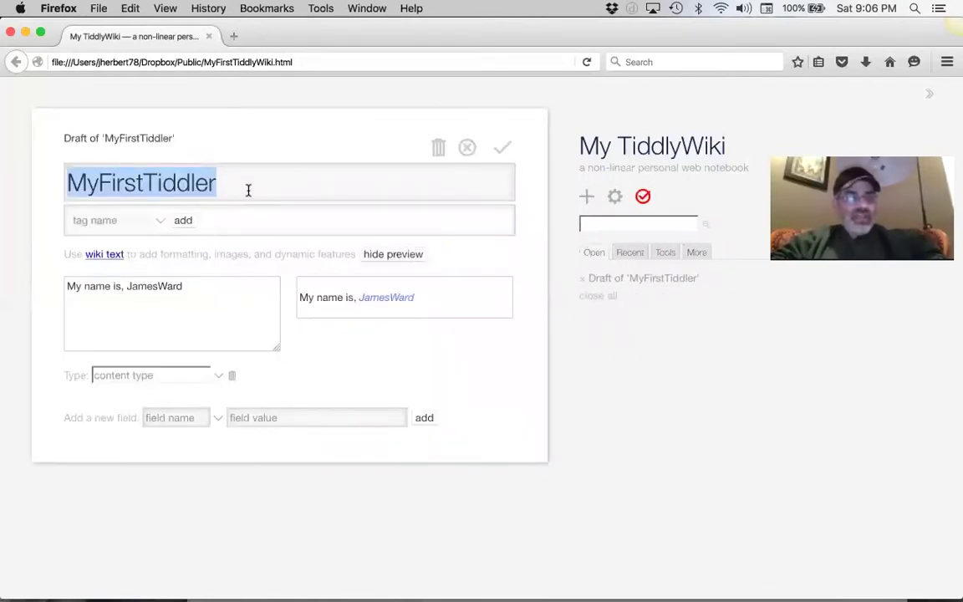
{"action": "left_click", "coordinate": [189, 285]}
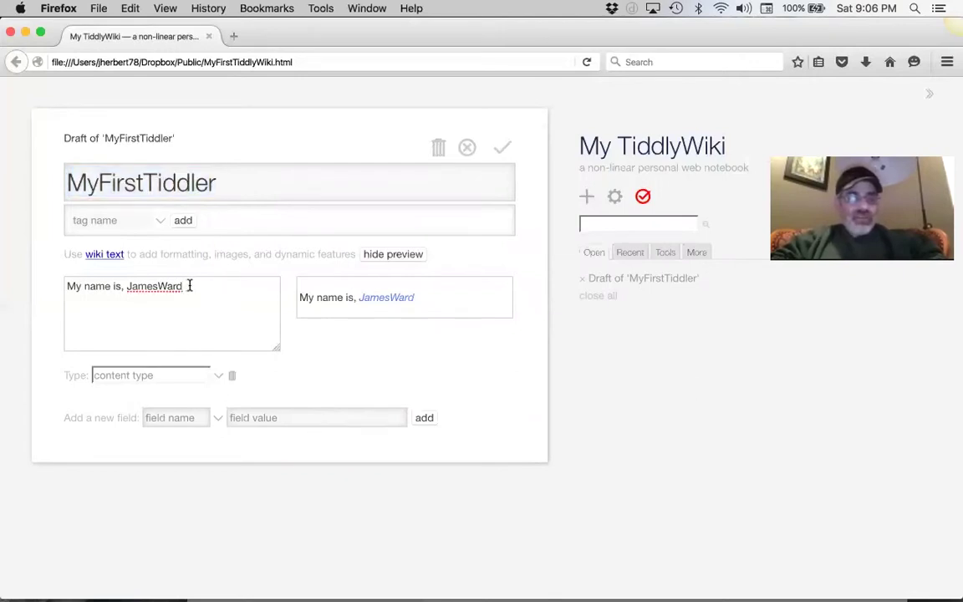
{"action": "type", "text": ","}
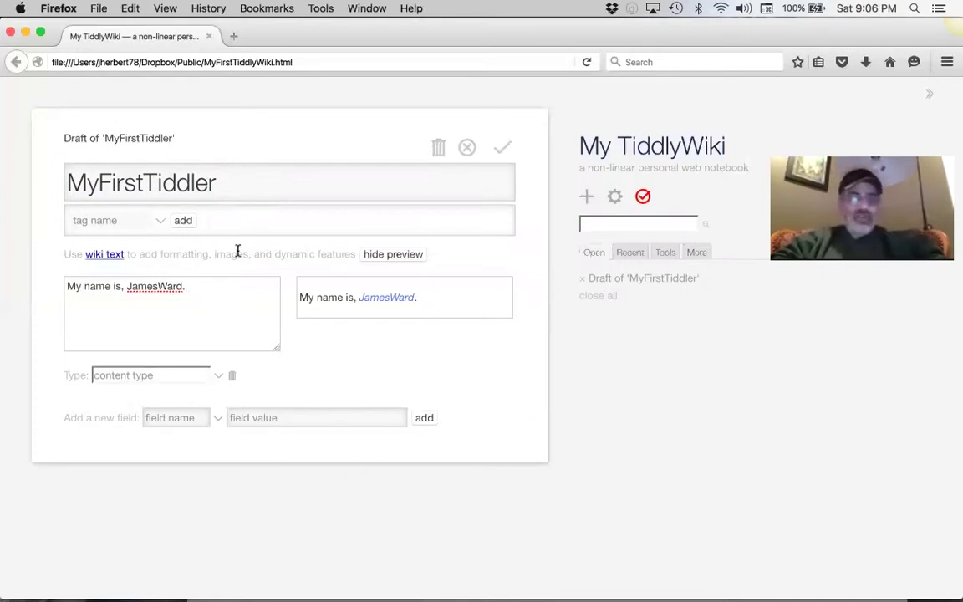
{"action": "key", "text": "Return"}
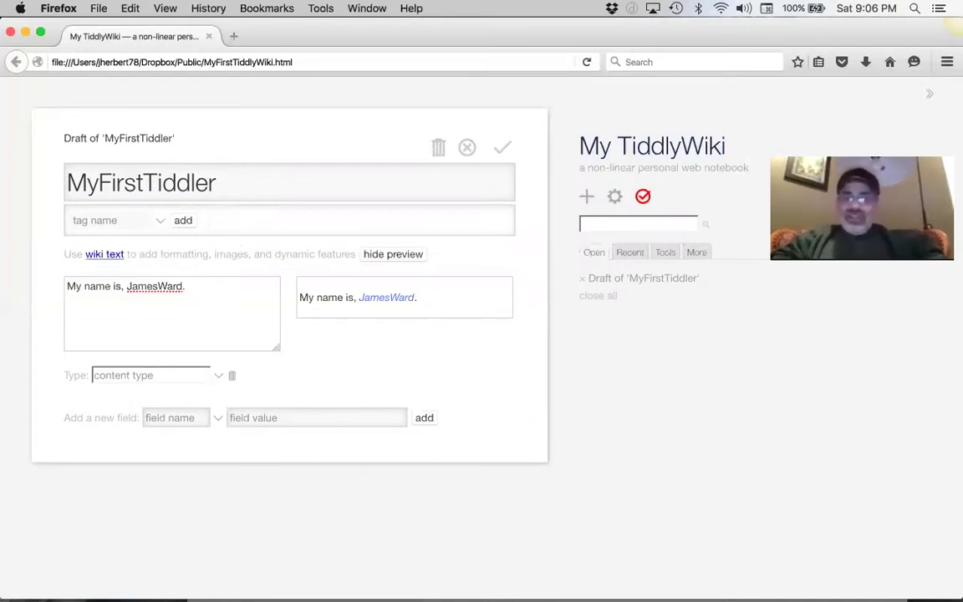
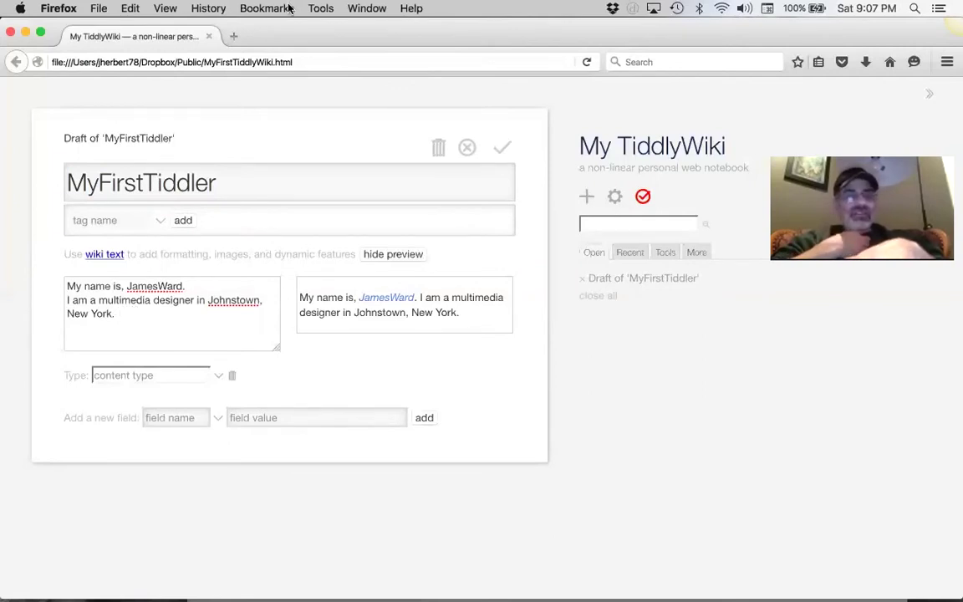
Open a new blank browser tab beside the TiddlyWiki page.
{"action": "left_click", "coordinate": [236, 36]}
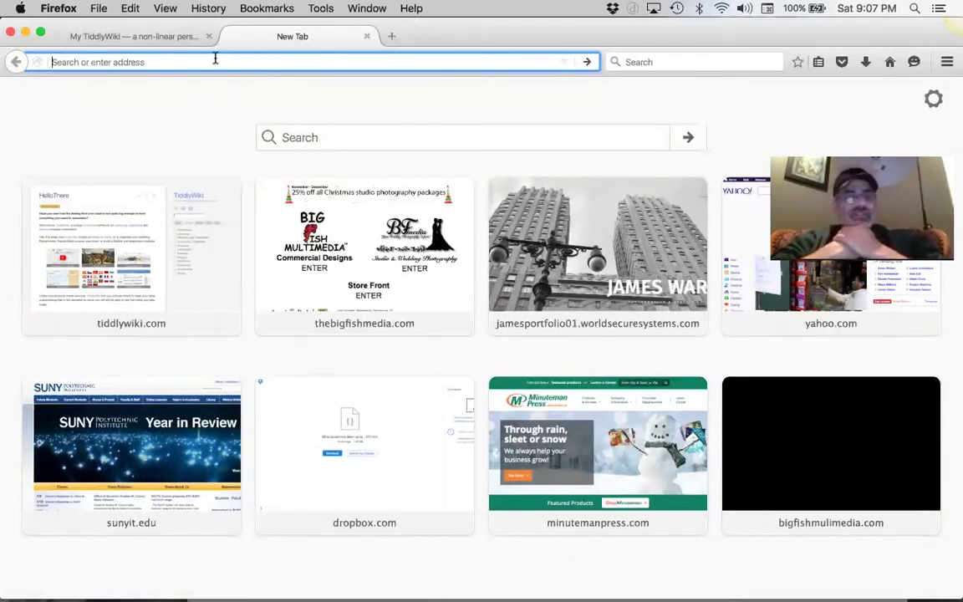
Search 'johnstown ny' and open the Wikipedia article on Johnstown (city), New York.
{"action": "type", "text": "johnst"}
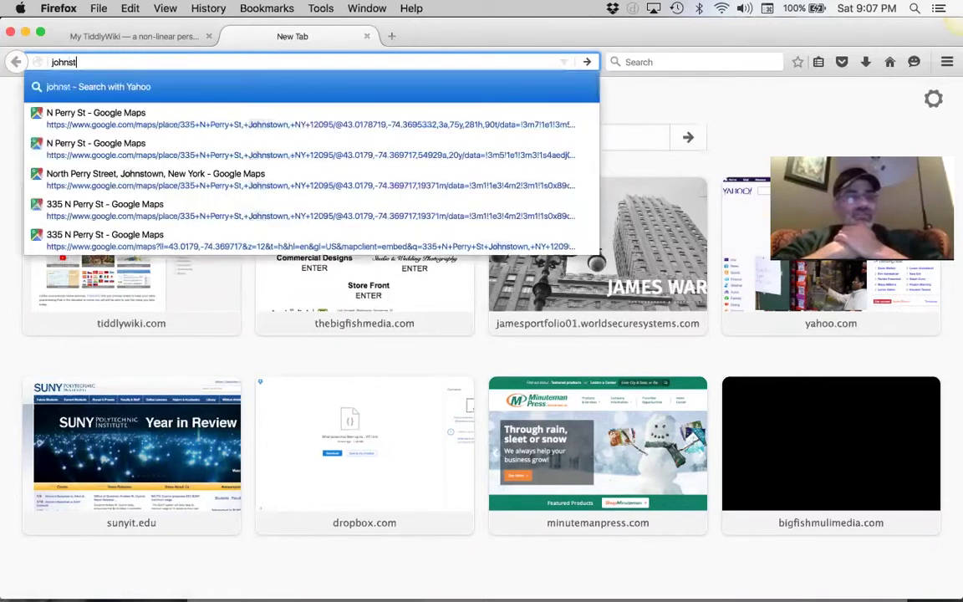
{"action": "type", "text": "own ny"}
{"action": "key", "text": "Return"}
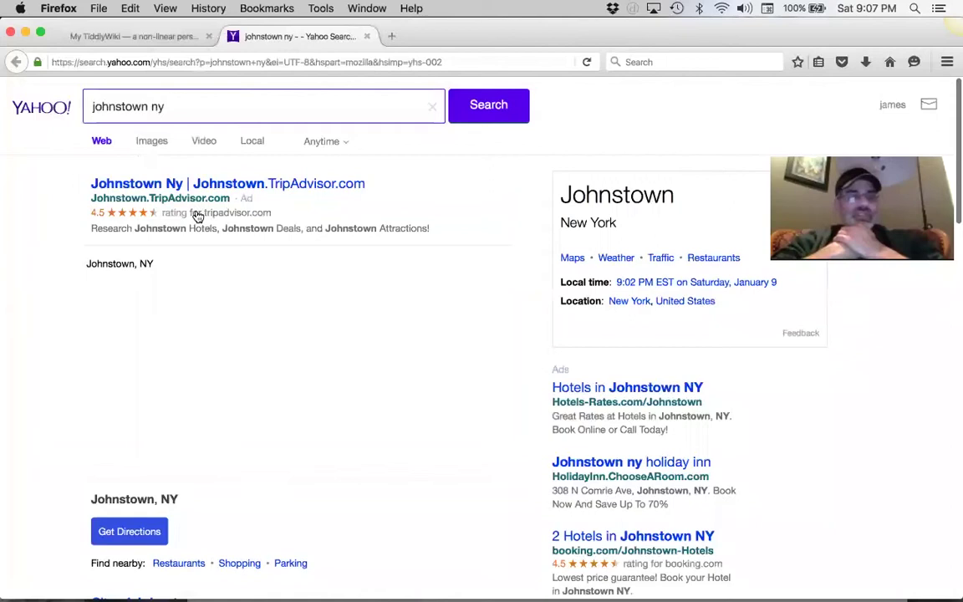
{"action": "scroll", "coordinate": [276, 289], "scroll_direction": "down", "scroll_amount": 10}
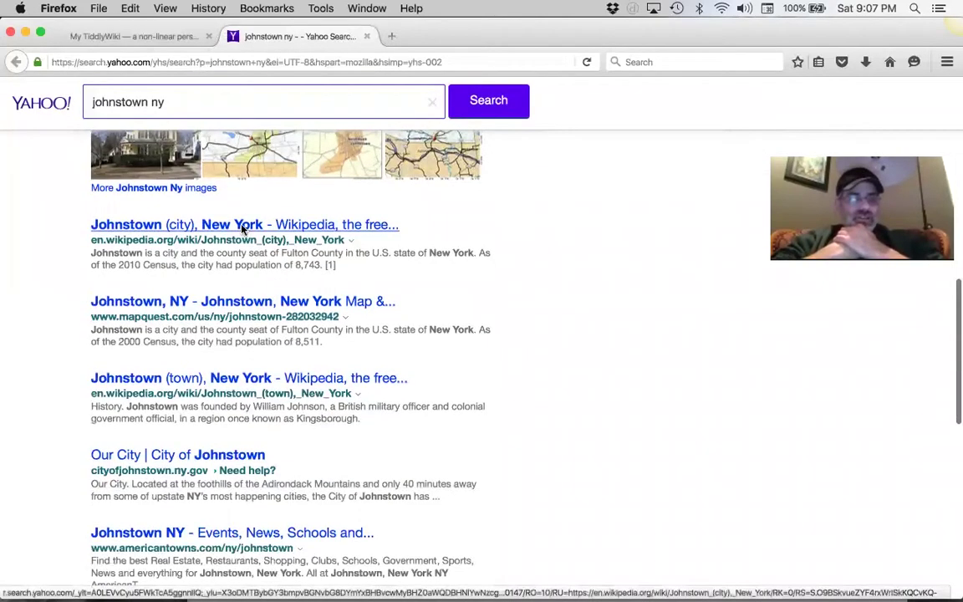
{"action": "left_click", "coordinate": [242, 226]}
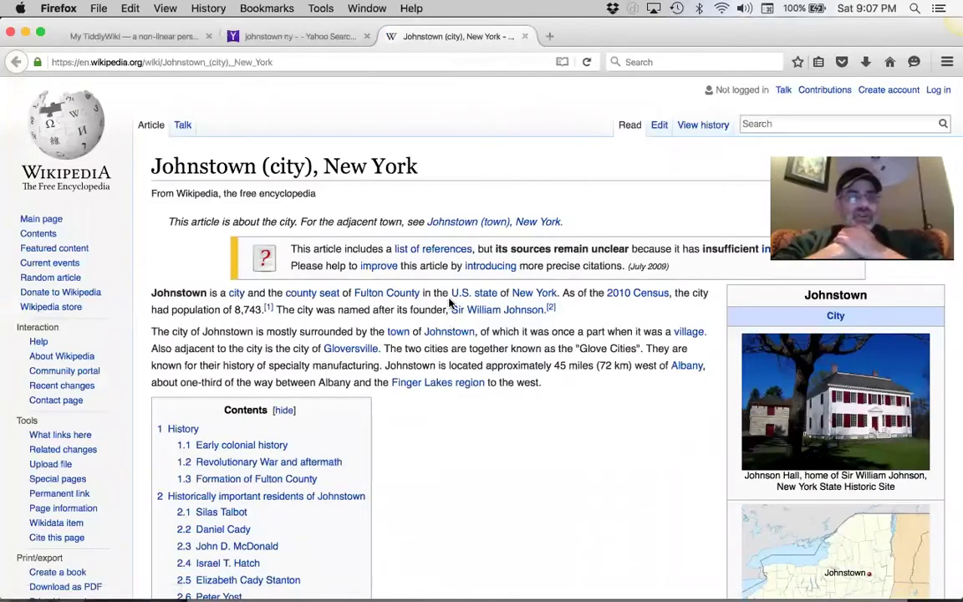
Take the article's web address back to the wiki and start a [[ link before Johnstown.
{"action": "left_click", "coordinate": [273, 61]}
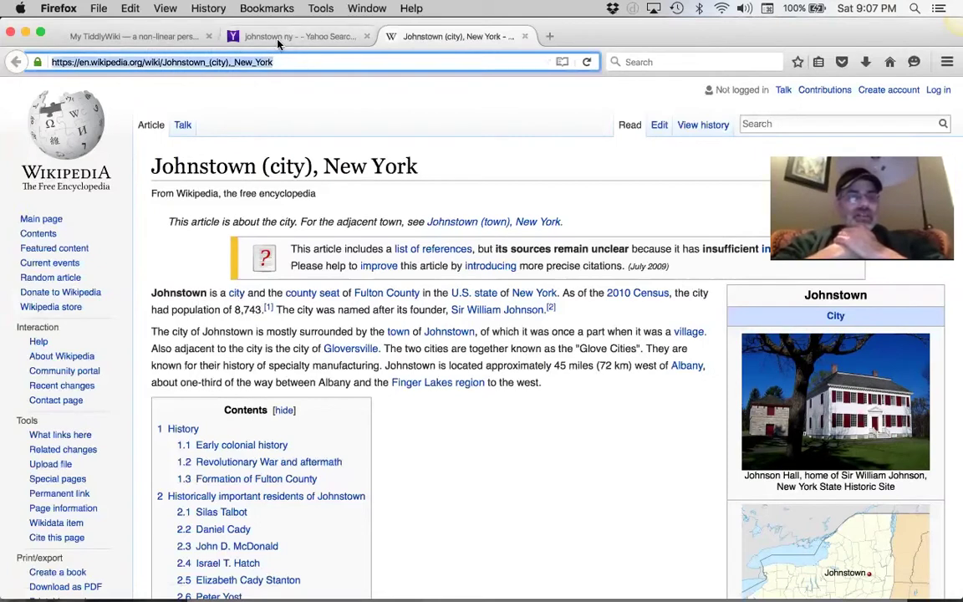
{"action": "left_click", "coordinate": [169, 40]}
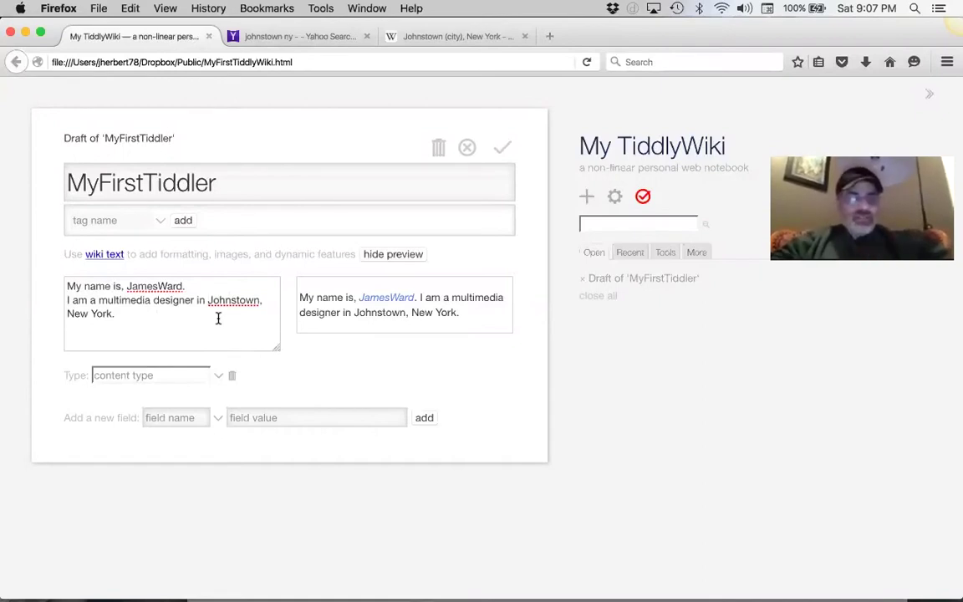
{"action": "type", "text": "[["}
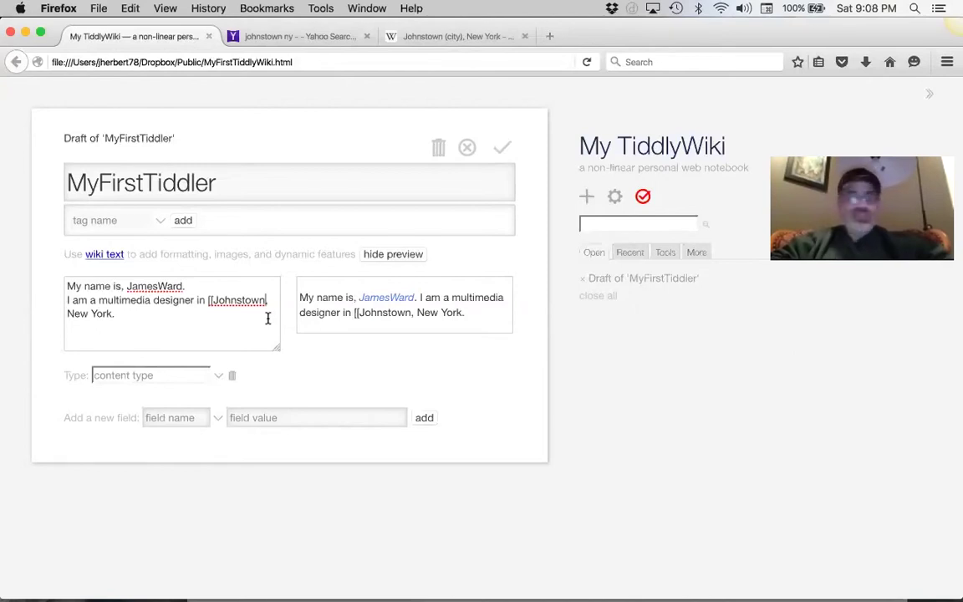
Finish the [[Johnstown|URL]] link by pasting the Wikipedia address and closing the brackets.
{"action": "type", "text": "]"}
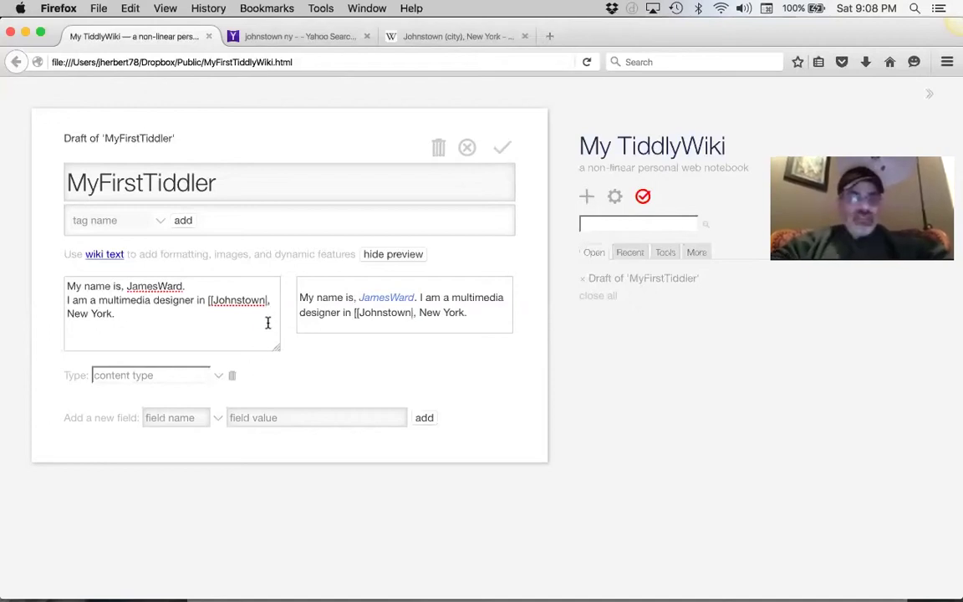
{"action": "type", "text": "https://en.wikipedia.org/wiki/Johnstown_%28city%29,_New_York"}
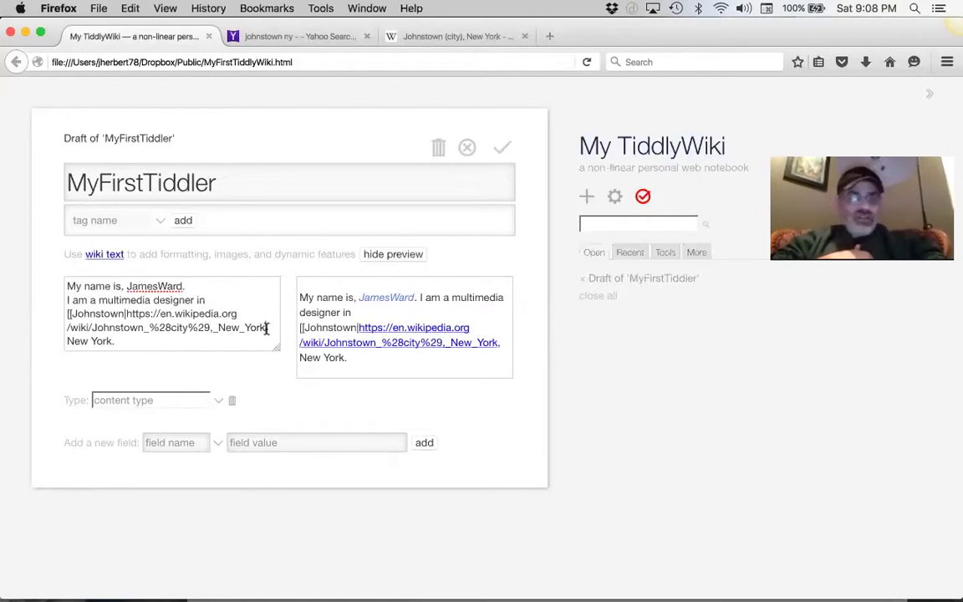
{"action": "type", "text": "]]"}
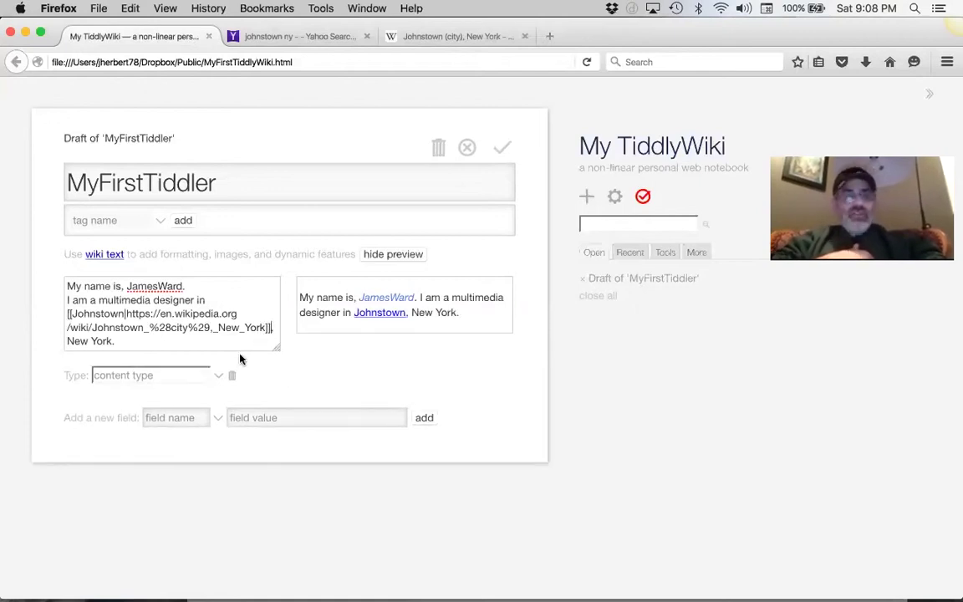
Test the Johnstown preview link, which opens the Wikipedia article, then go back to the draft.
{"action": "left_click", "coordinate": [375, 323]}
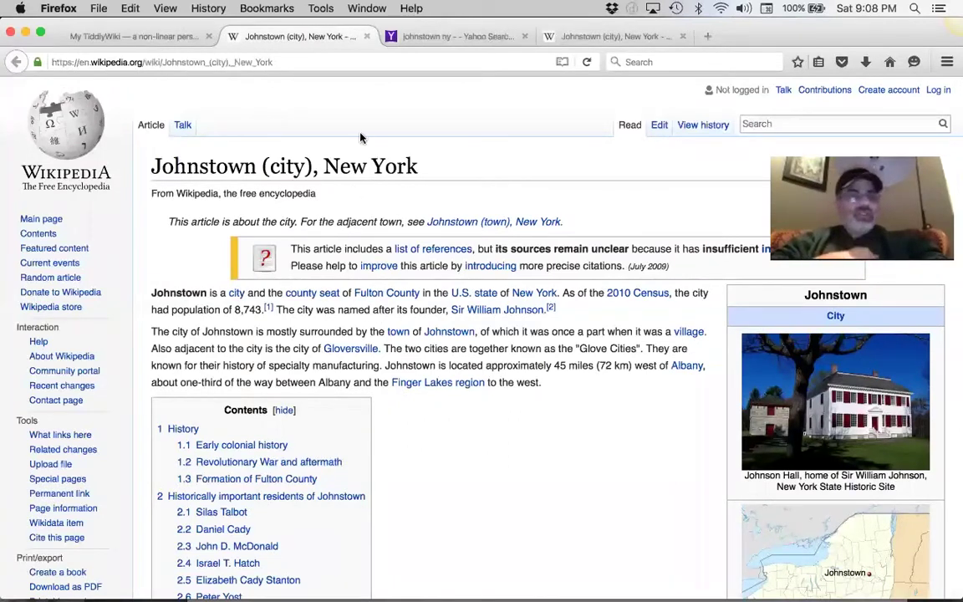
{"action": "left_click", "coordinate": [168, 38]}
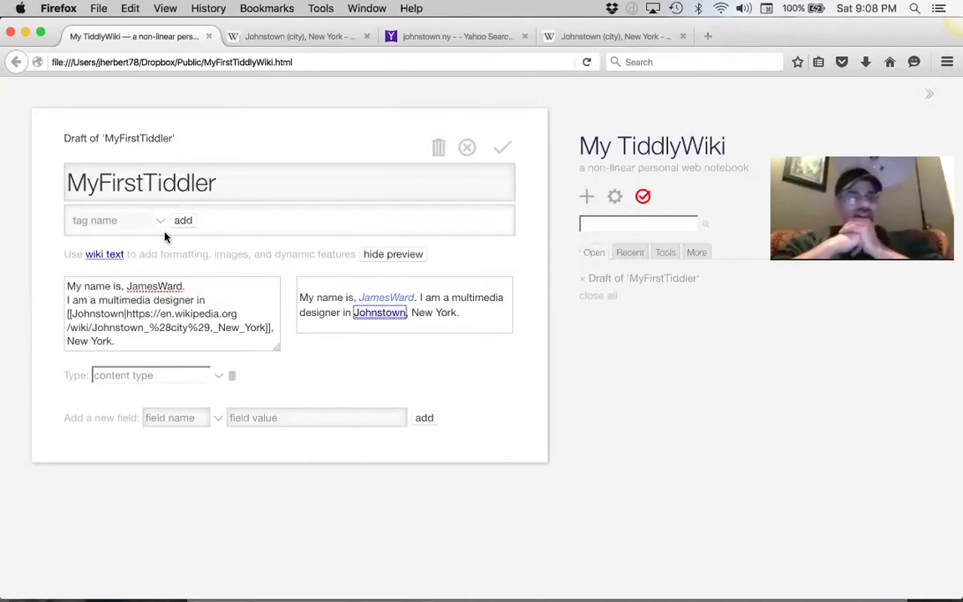
Tag MyFirstTiddler 'Learning TiddlyWiki' and save the wiki file.
{"action": "left_click", "coordinate": [118, 220]}
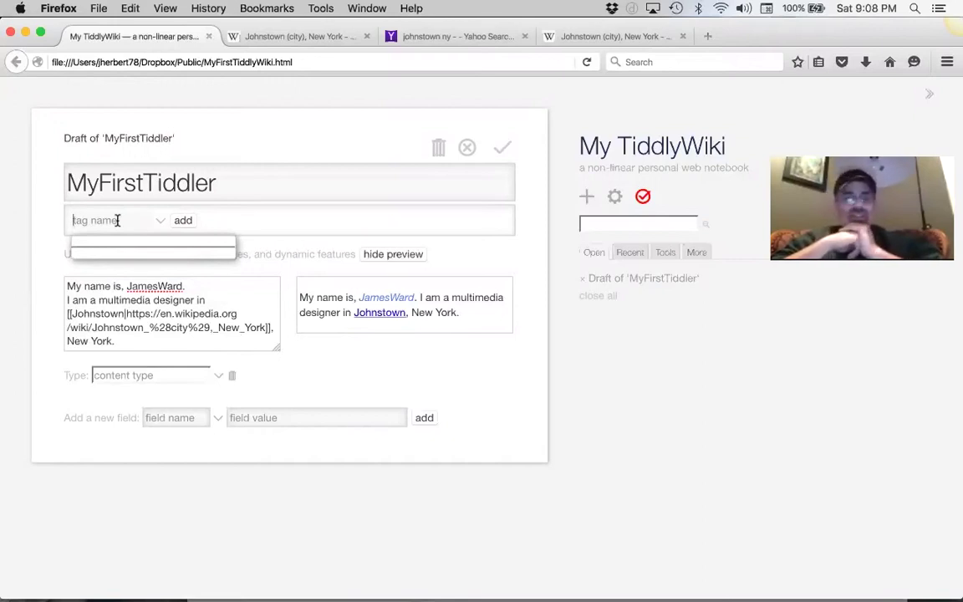
{"action": "type", "text": "LearningTiddl"}
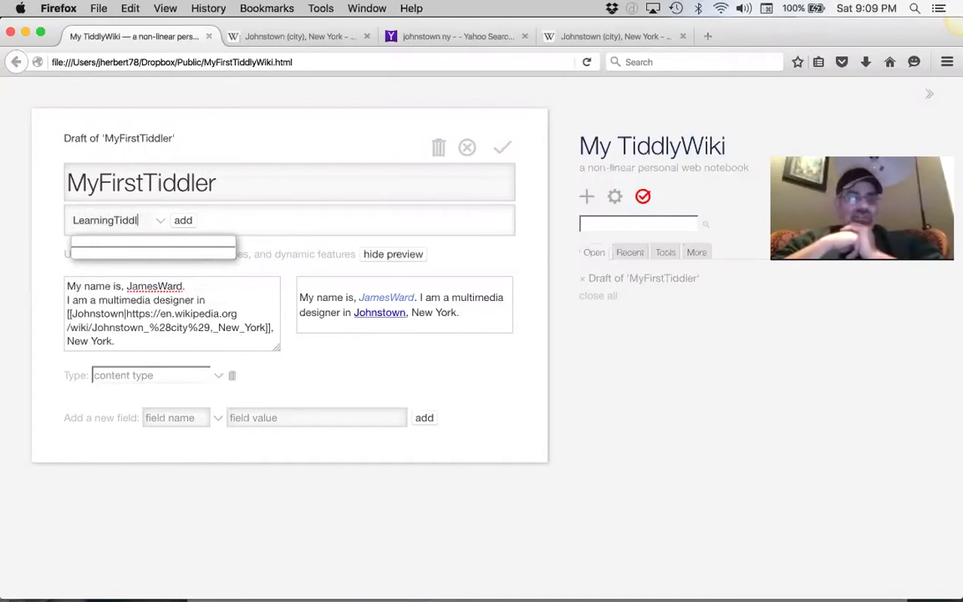
{"action": "type", "text": "yWiki"}
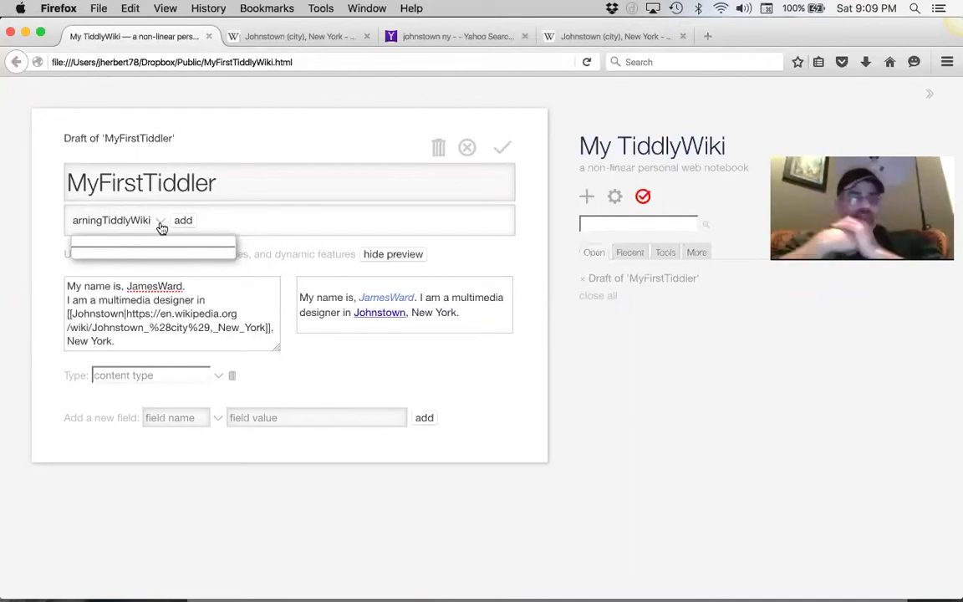
{"action": "left_click", "coordinate": [102, 219]}
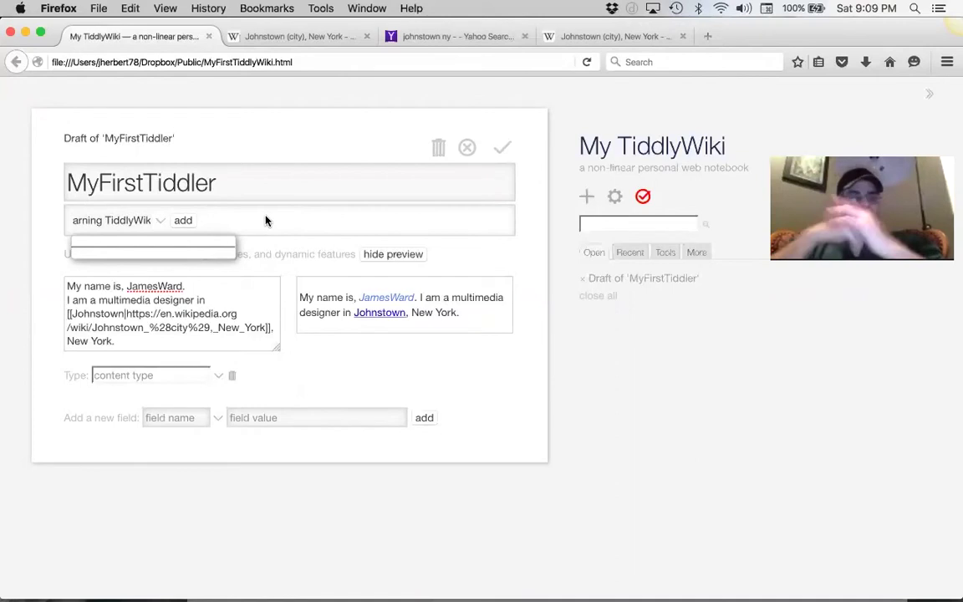
{"action": "left_click", "coordinate": [182, 221]}
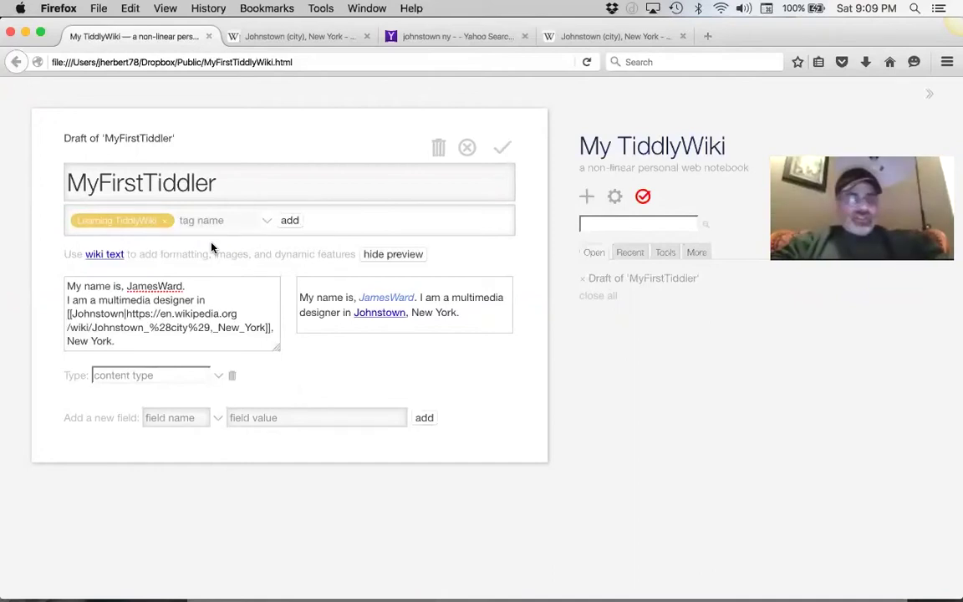
{"action": "left_click", "coordinate": [643, 198]}
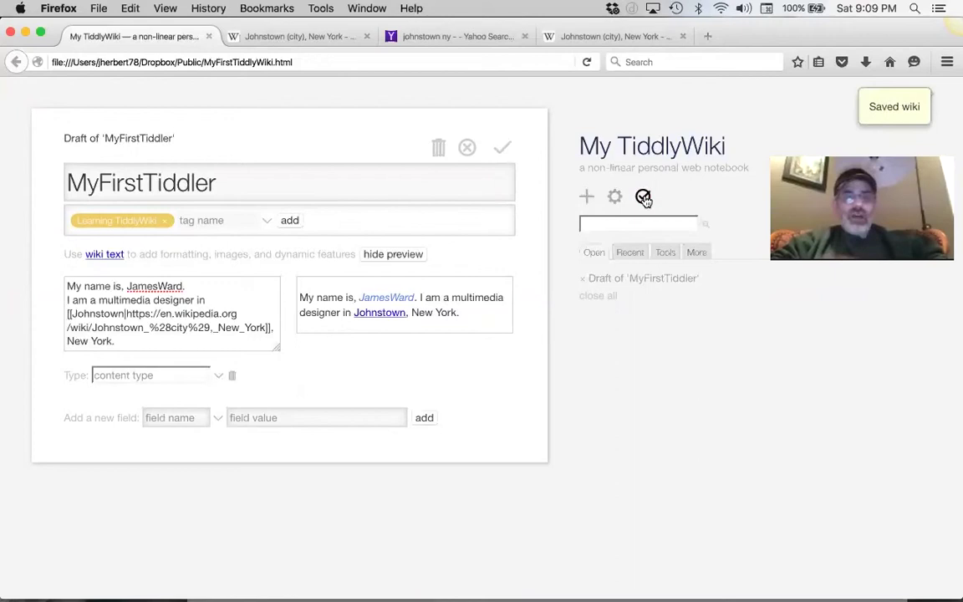
{"action": "left_click", "coordinate": [501, 151]}
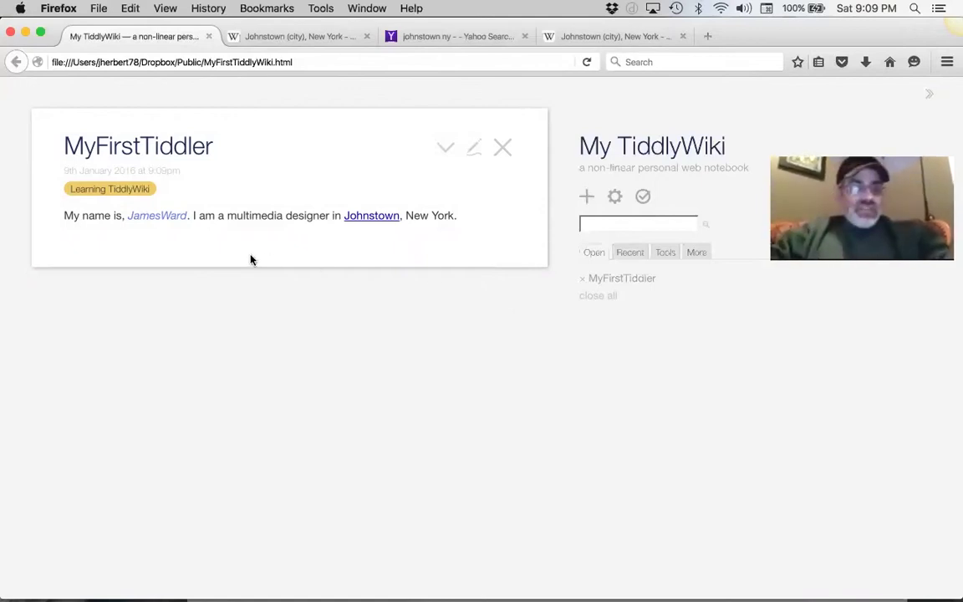
{"action": "left_click", "coordinate": [159, 219]}
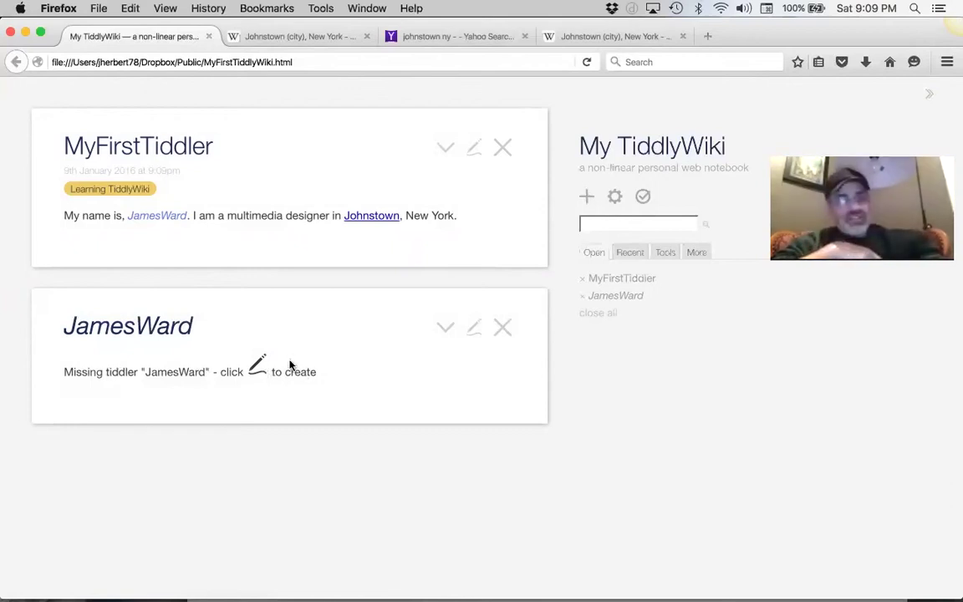
{"action": "left_click", "coordinate": [475, 330]}
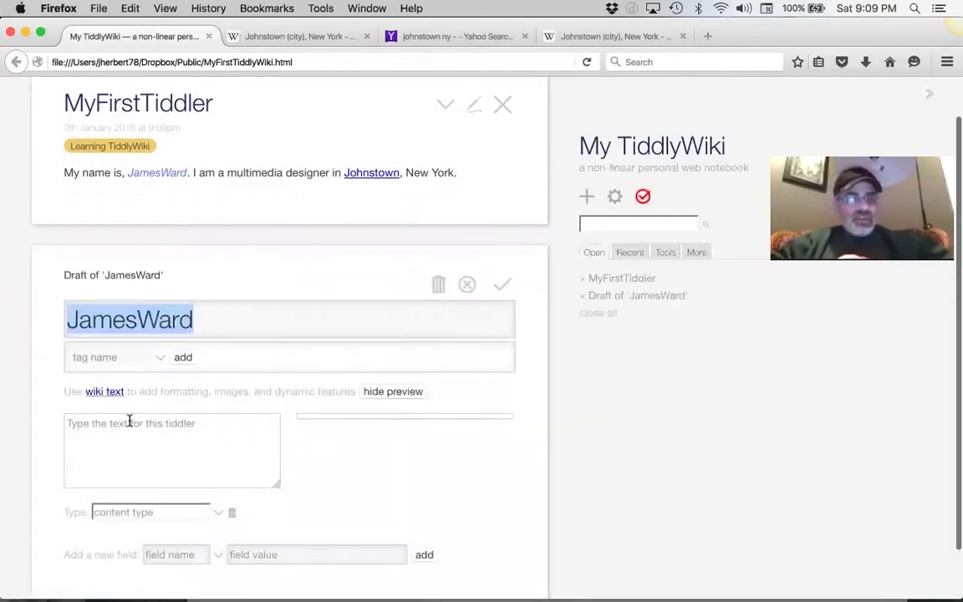
{"action": "left_click", "coordinate": [122, 423]}
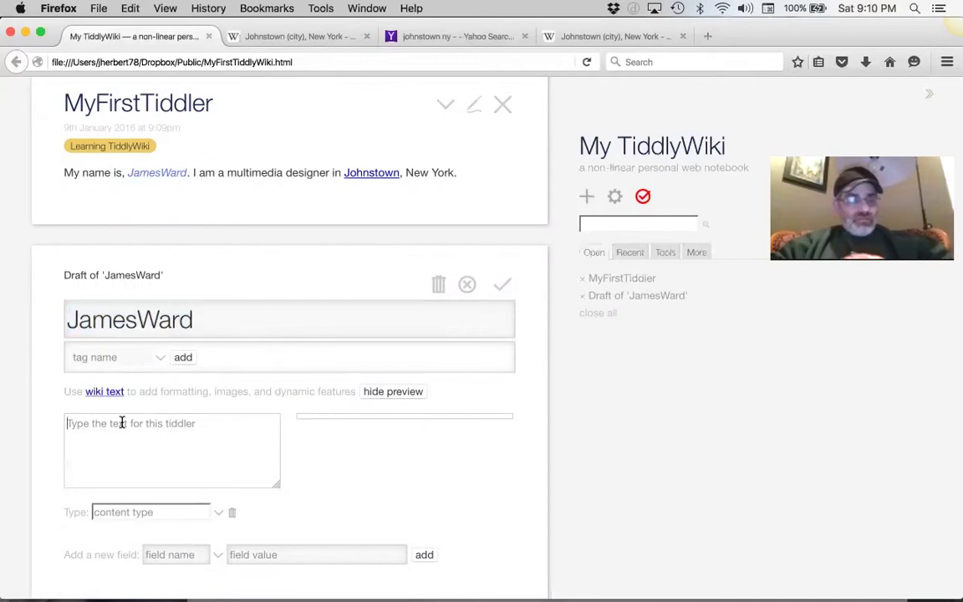
Type 'Is multimedia designer' as the JamesWard body, fixing a typo.
{"action": "type", "text": "Is"}
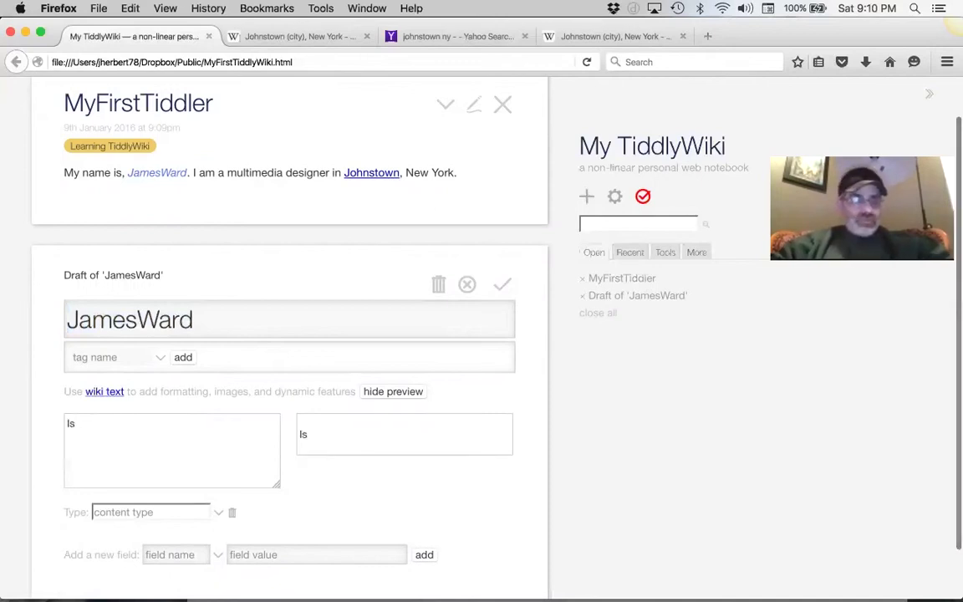
{"action": "type", "text": " a m"}
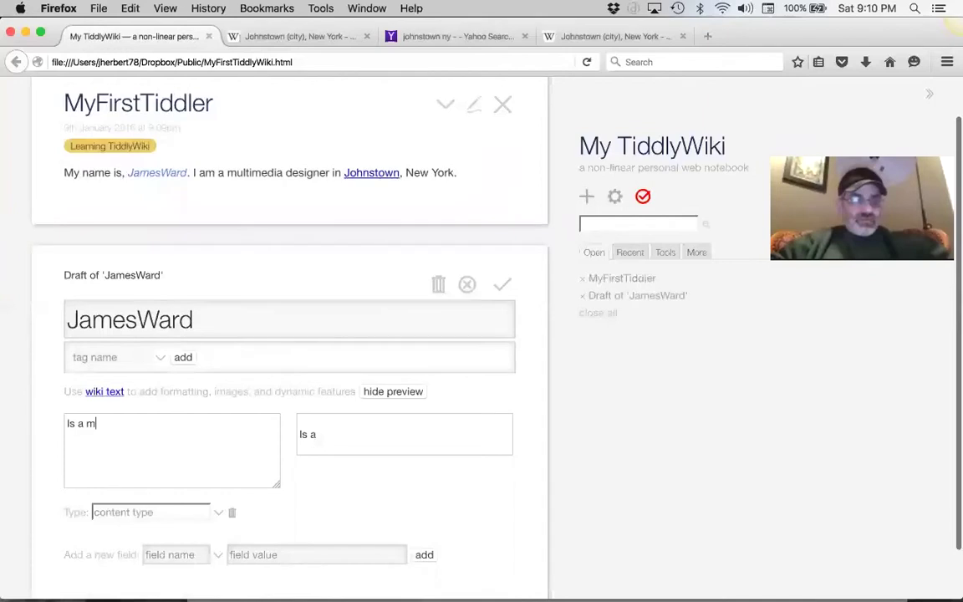
{"action": "key", "text": "BackSpace"}
{"action": "key", "text": "BackSpace"}
{"action": "key", "text": "BackSpace"}
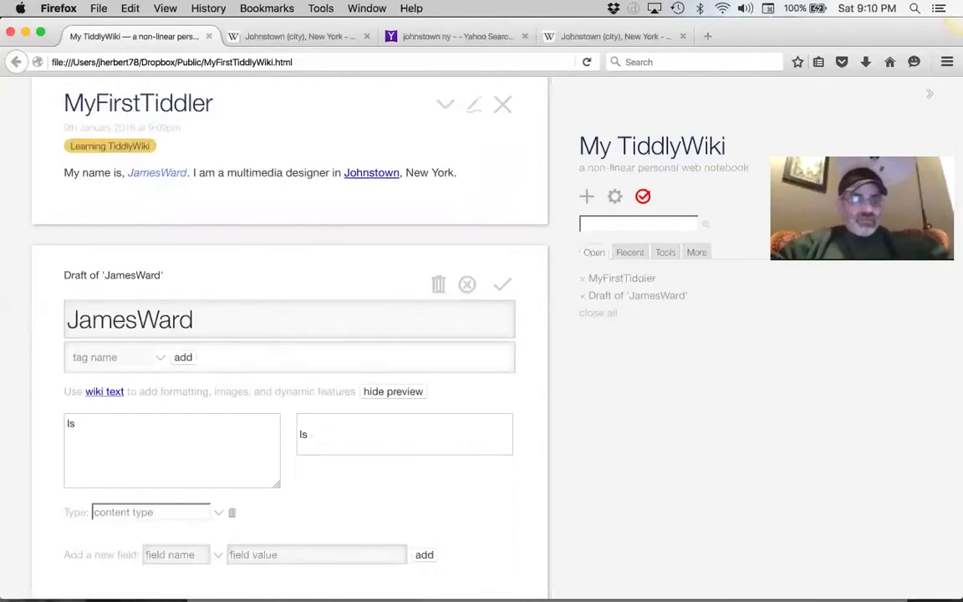
{"action": "type", "text": "multimedia de"}
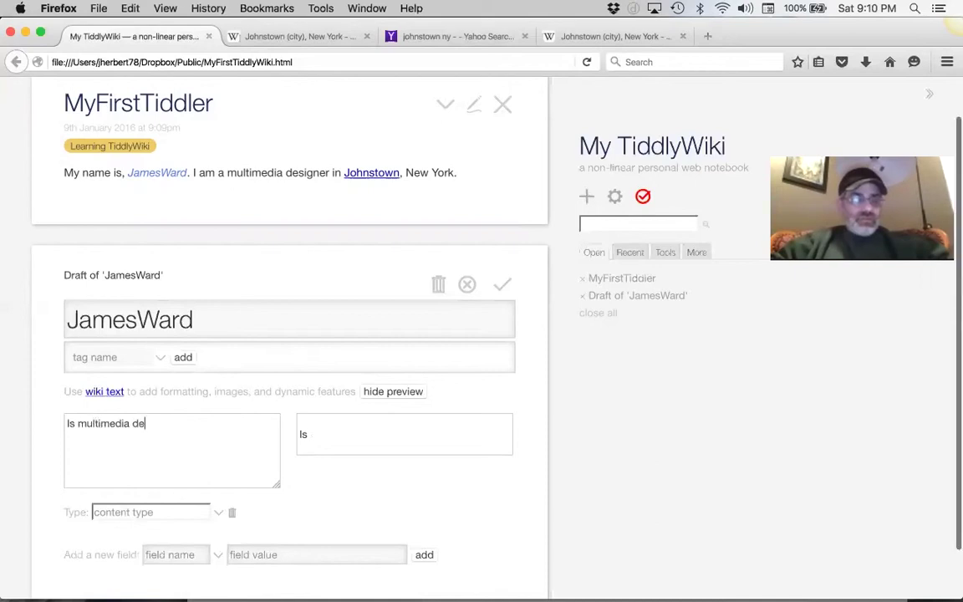
{"action": "type", "text": "signer"}
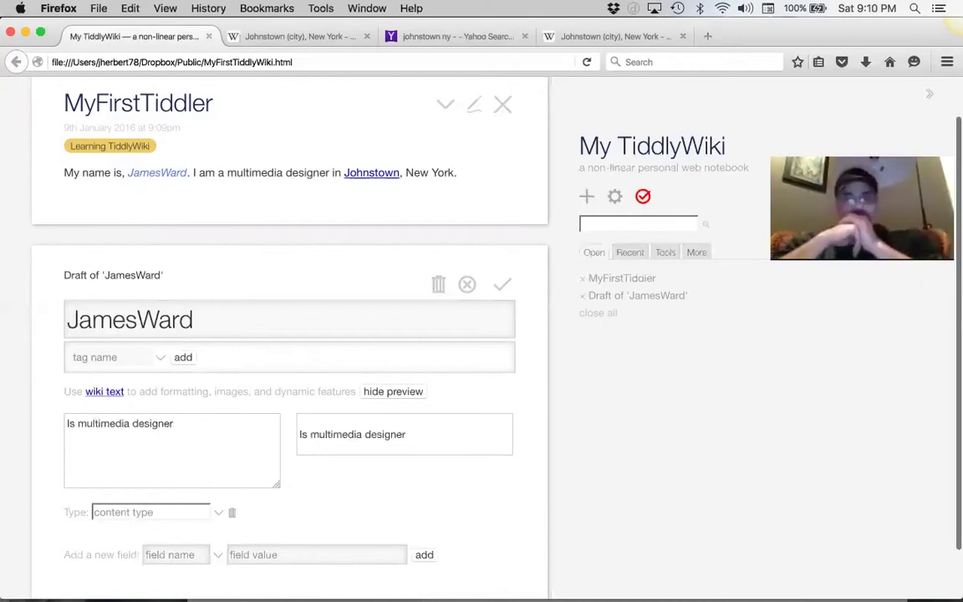
Replace the Wikipedia tab's address to go to the Google homepage.
{"action": "left_click", "coordinate": [628, 37]}
{"action": "left_click", "coordinate": [276, 61]}
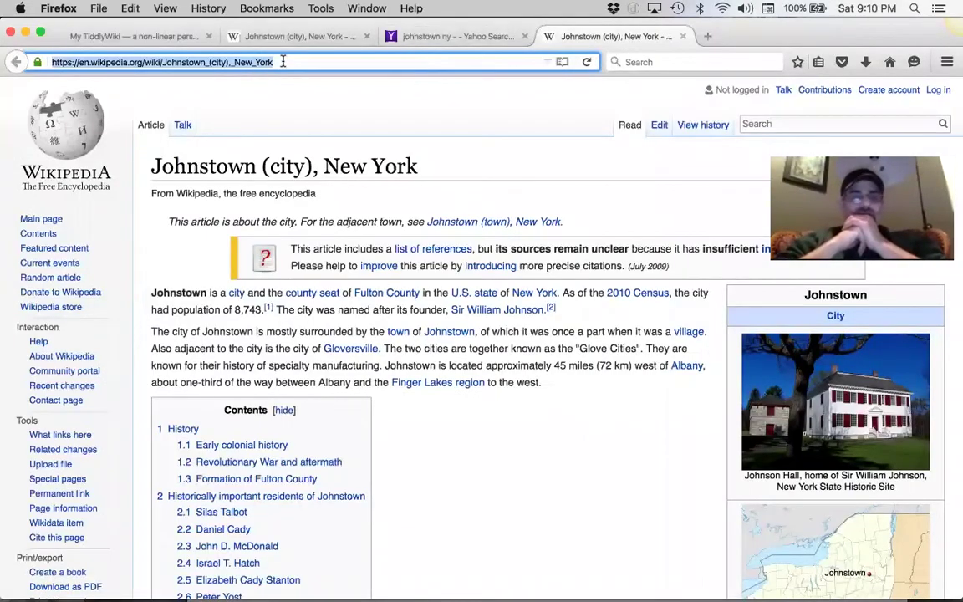
{"action": "left_click", "coordinate": [282, 61]}
{"action": "key", "text": "BackSpace"}
{"action": "key", "text": "BackSpace"}
{"action": "key", "text": "BackSpace"}
{"action": "key", "text": "BackSpace"}
{"action": "key", "text": "BackSpace"}
{"action": "key", "text": "BackSpace"}
{"action": "key", "text": "BackSpace"}
{"action": "key", "text": "BackSpace"}
{"action": "key", "text": "BackSpace"}
{"action": "key", "text": "BackSpace"}
{"action": "key", "text": "BackSpace"}
{"action": "key", "text": "BackSpace"}
{"action": "key", "text": "BackSpace"}
{"action": "key", "text": "BackSpace"}
{"action": "key", "text": "BackSpace"}
{"action": "key", "text": "BackSpace"}
{"action": "key", "text": "BackSpace"}
{"action": "key", "text": "BackSpace"}
{"action": "key", "text": "BackSpace"}
{"action": "key", "text": "BackSpace"}
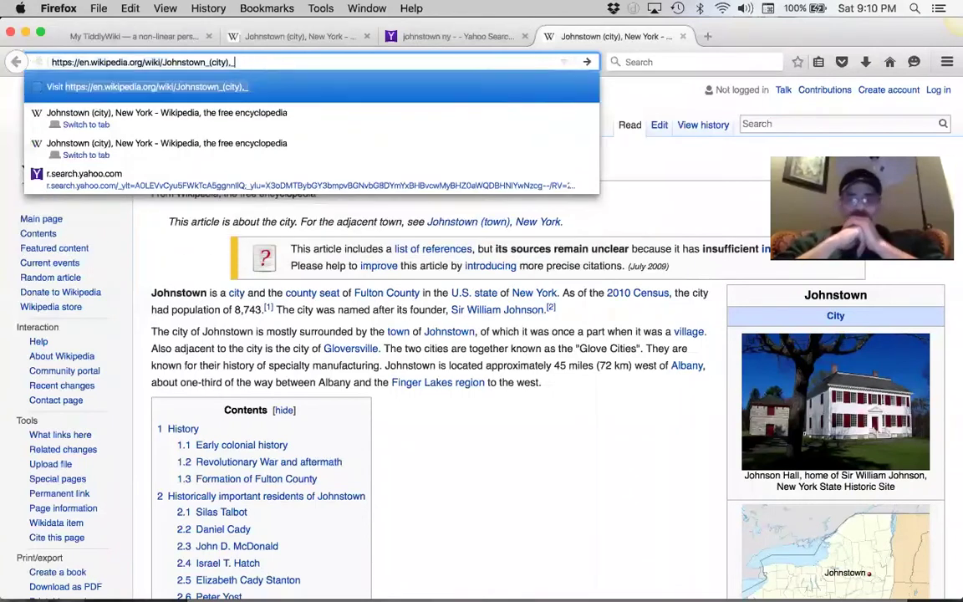
{"action": "key", "text": "BackSpace"}
{"action": "key", "text": "BackSpace"}
{"action": "key", "text": "BackSpace"}
{"action": "key", "text": "BackSpace"}
{"action": "key", "text": "BackSpace"}
{"action": "key", "text": "BackSpace"}
{"action": "key", "text": "BackSpace"}
{"action": "key", "text": "BackSpace"}
{"action": "key", "text": "BackSpace"}
{"action": "key", "text": "BackSpace"}
{"action": "key", "text": "BackSpace"}
{"action": "key", "text": "BackSpace"}
{"action": "key", "text": "BackSpace"}
{"action": "key", "text": "BackSpace"}
{"action": "key", "text": "BackSpace"}
{"action": "key", "text": "BackSpace"}
{"action": "key", "text": "BackSpace"}
{"action": "key", "text": "BackSpace"}
{"action": "key", "text": "BackSpace"}
{"action": "key", "text": "BackSpace"}
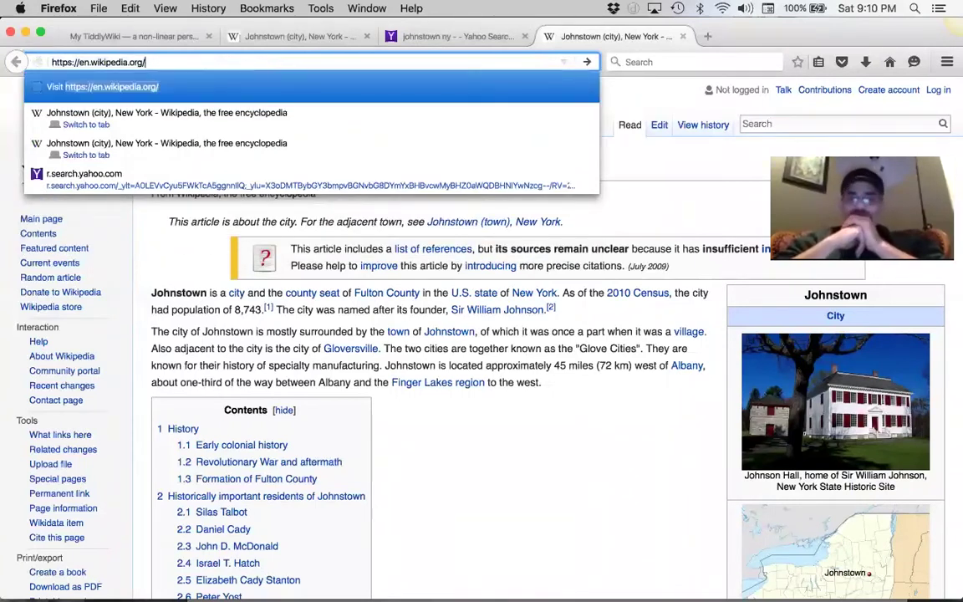
{"action": "key", "text": "BackSpace"}
{"action": "key", "text": "BackSpace"}
{"action": "key", "text": "BackSpace"}
{"action": "key", "text": "BackSpace"}
{"action": "key", "text": "BackSpace"}
{"action": "key", "text": "BackSpace"}
{"action": "key", "text": "BackSpace"}
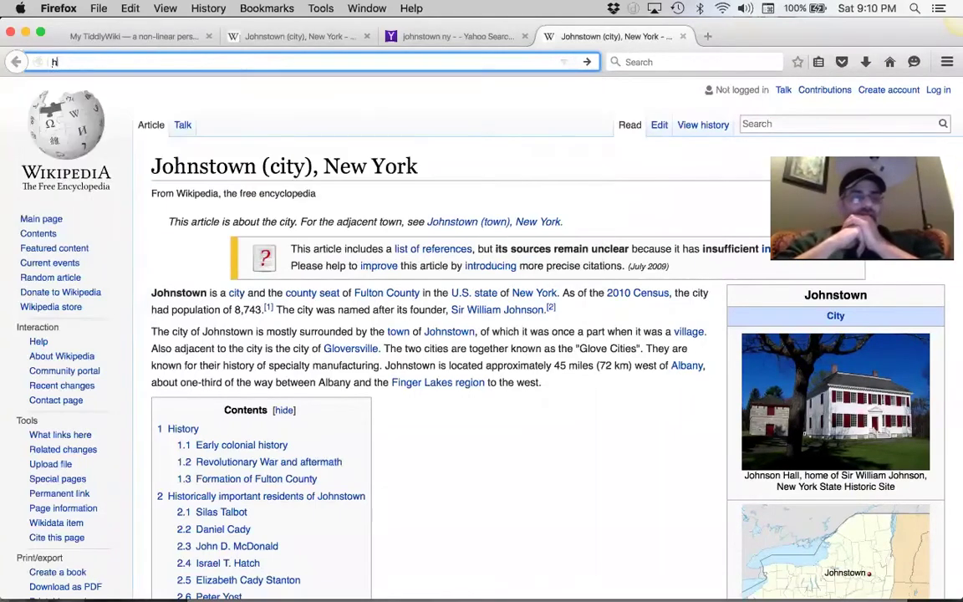
{"action": "type", "text": "google.com/"}
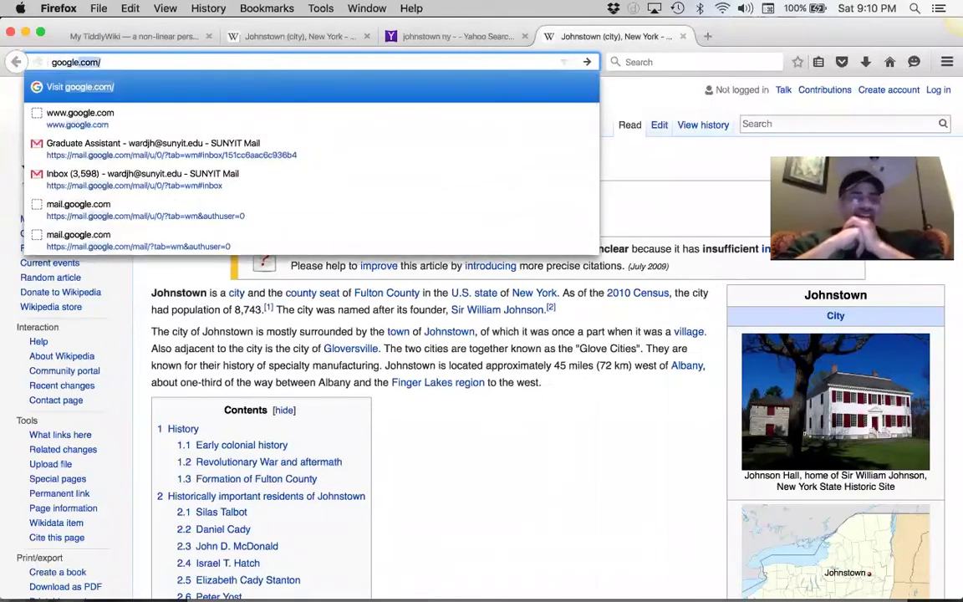
{"action": "key", "text": "Return"}
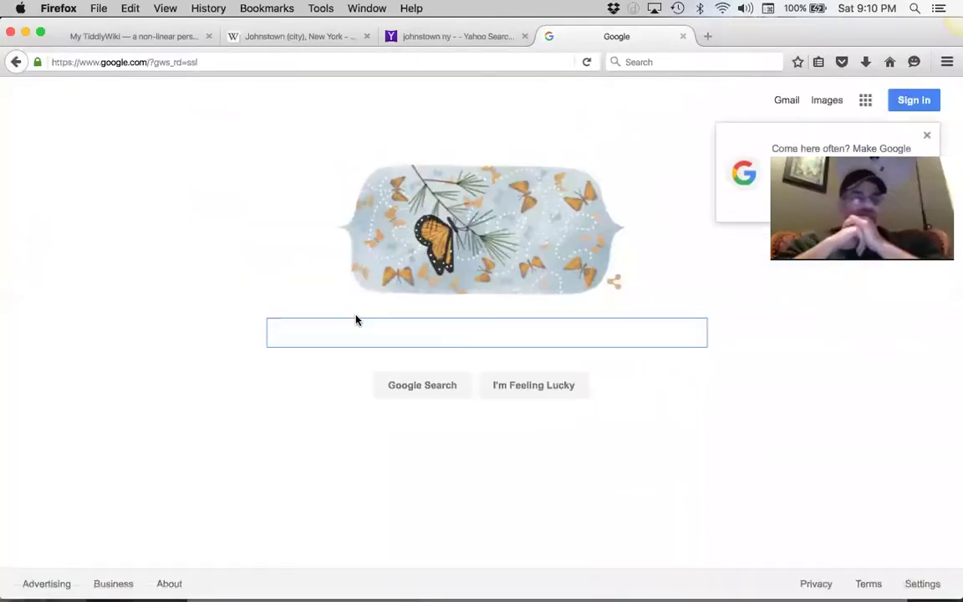
{"action": "type", "text": "james war"}
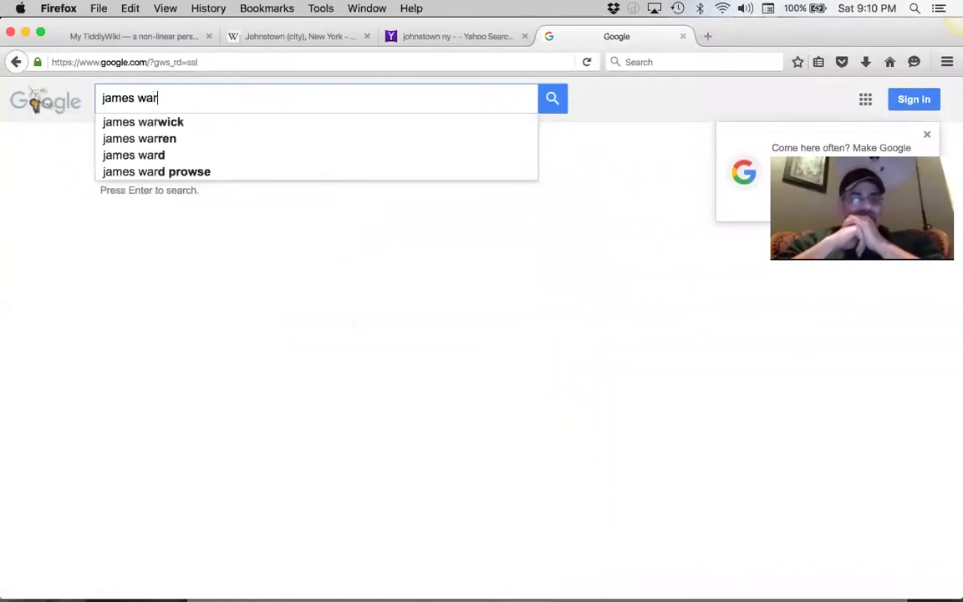
{"action": "type", "text": "d johnstown ny"}
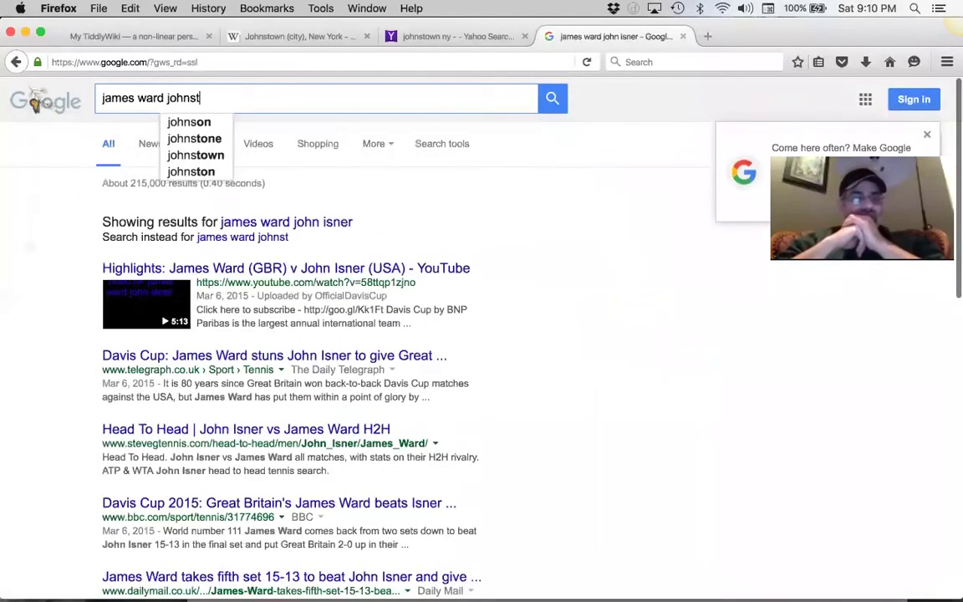
{"action": "key", "text": "Return"}
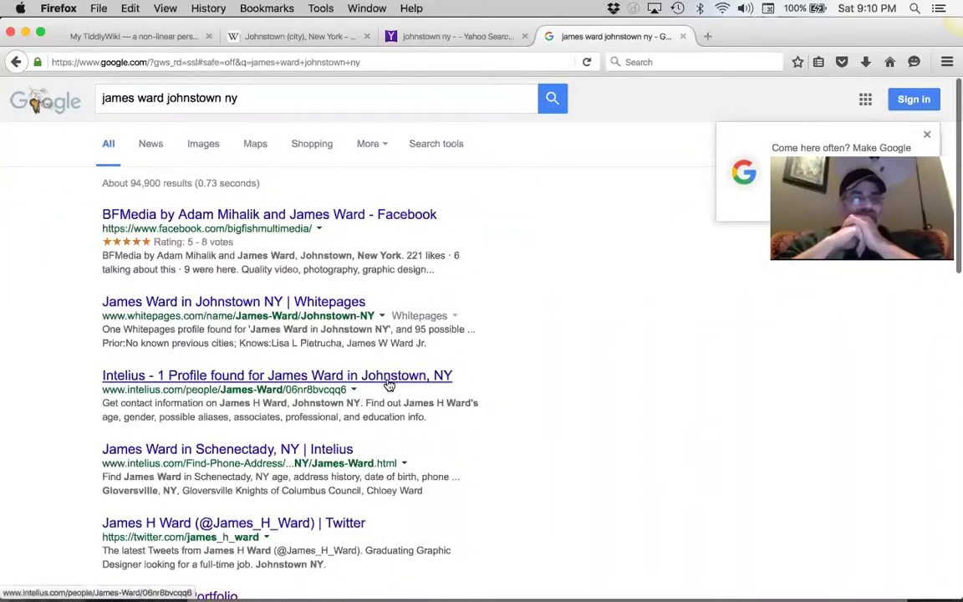
{"action": "scroll", "coordinate": [388, 380], "scroll_direction": "down", "scroll_amount": 1}
{"action": "scroll", "coordinate": [388, 380], "scroll_direction": "down", "scroll_amount": 2}
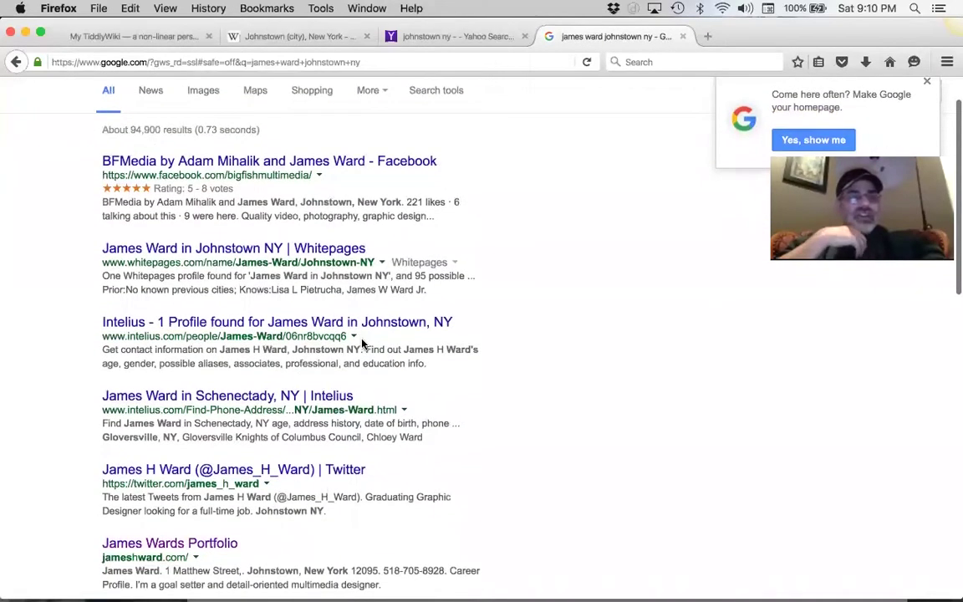
{"action": "left_click", "coordinate": [322, 62]}
{"action": "key", "text": "super+c"}
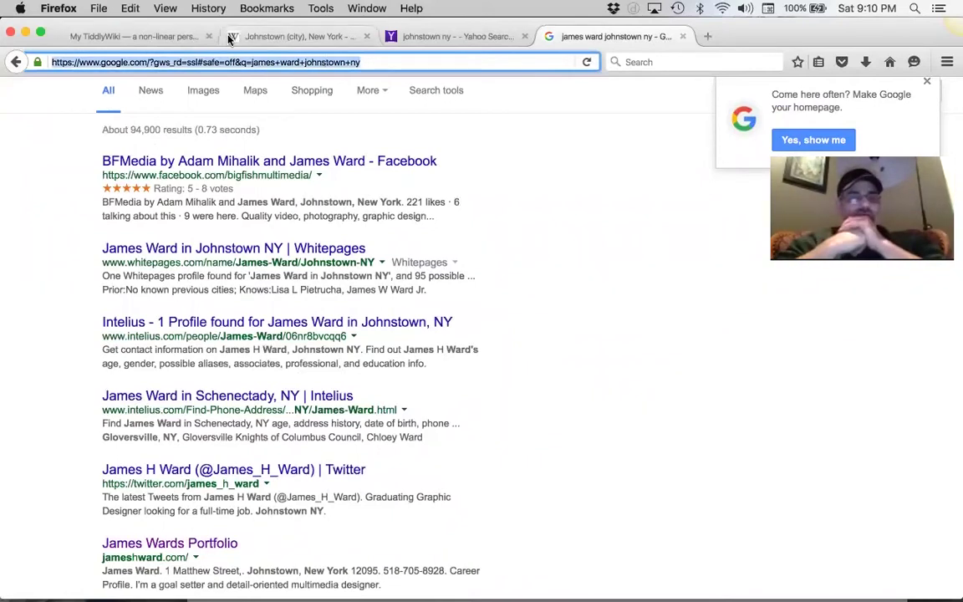
{"action": "left_click", "coordinate": [187, 38]}
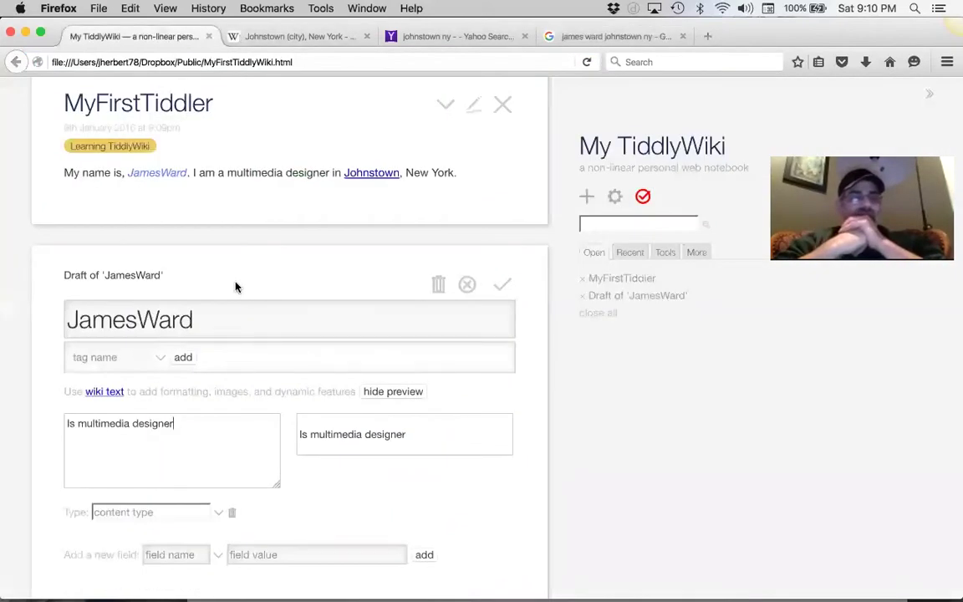
{"action": "left_click", "coordinate": [175, 424]}
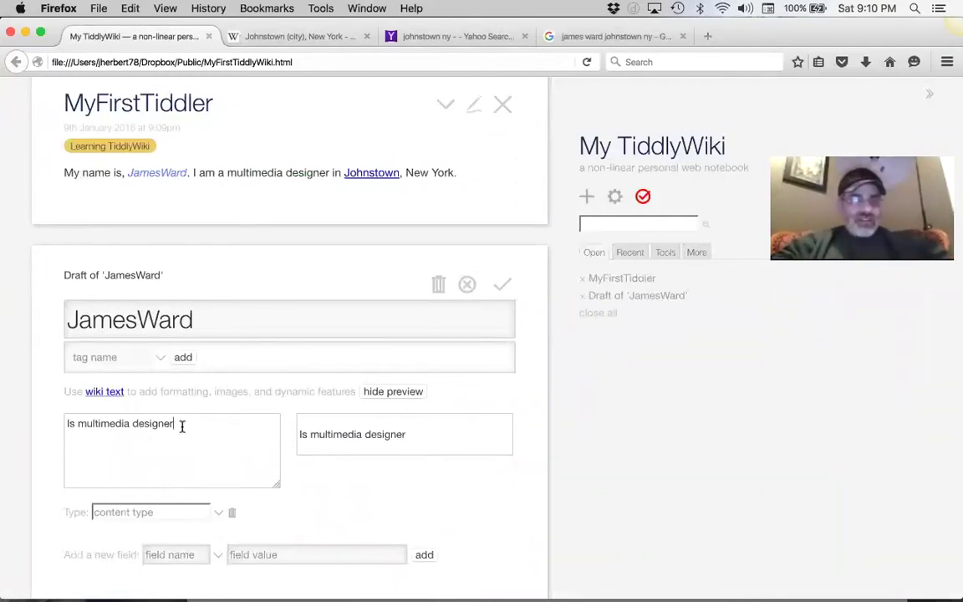
{"action": "key", "text": "super+v"}
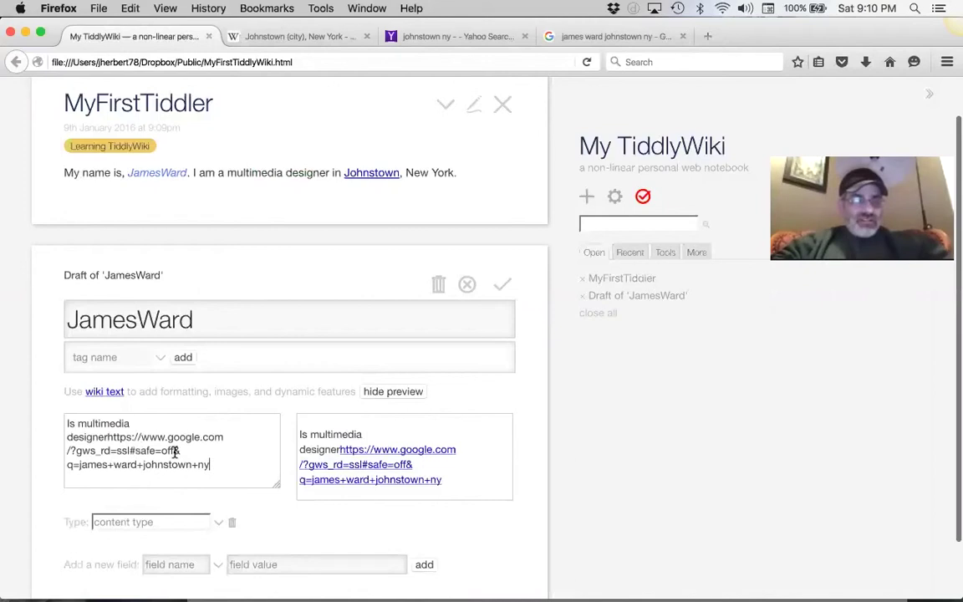
{"action": "left_click", "coordinate": [68, 437]}
{"action": "key", "text": "super+shift+Left"}
{"action": "key", "text": "BackSpace"}
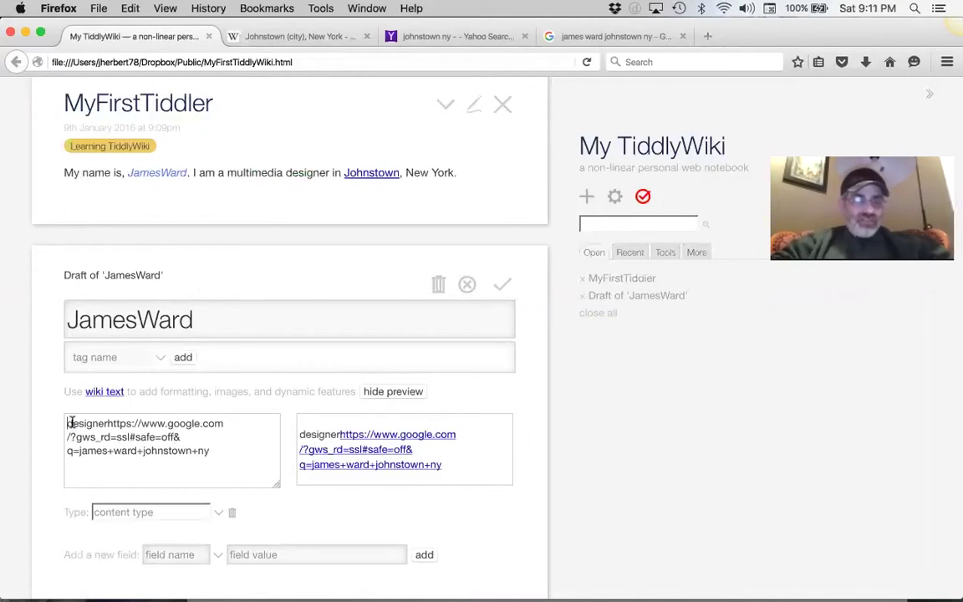
{"action": "left_click_drag", "start_coordinate": [106, 423], "coordinate": [17, 422]}
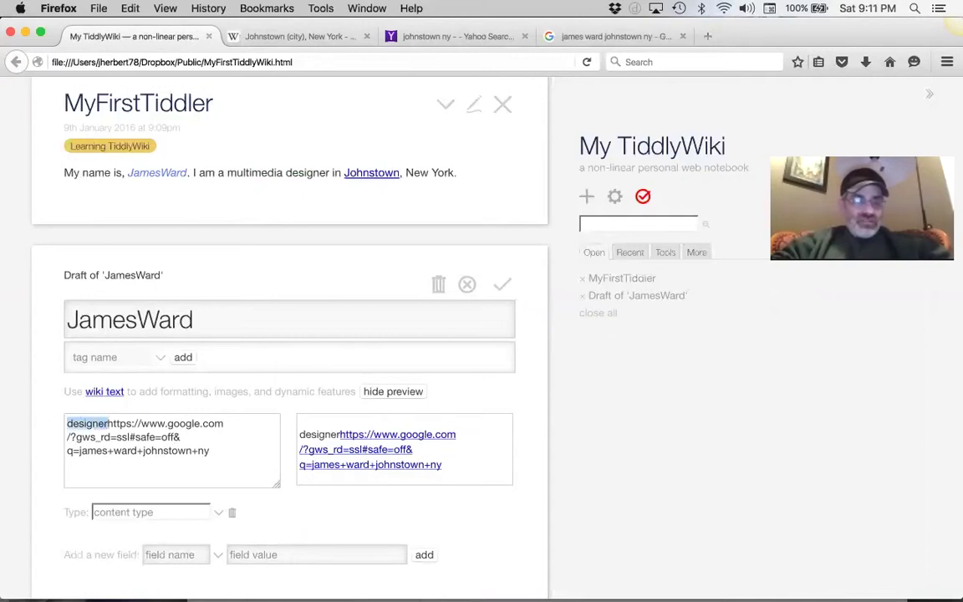
{"action": "key", "text": "BackSpace"}
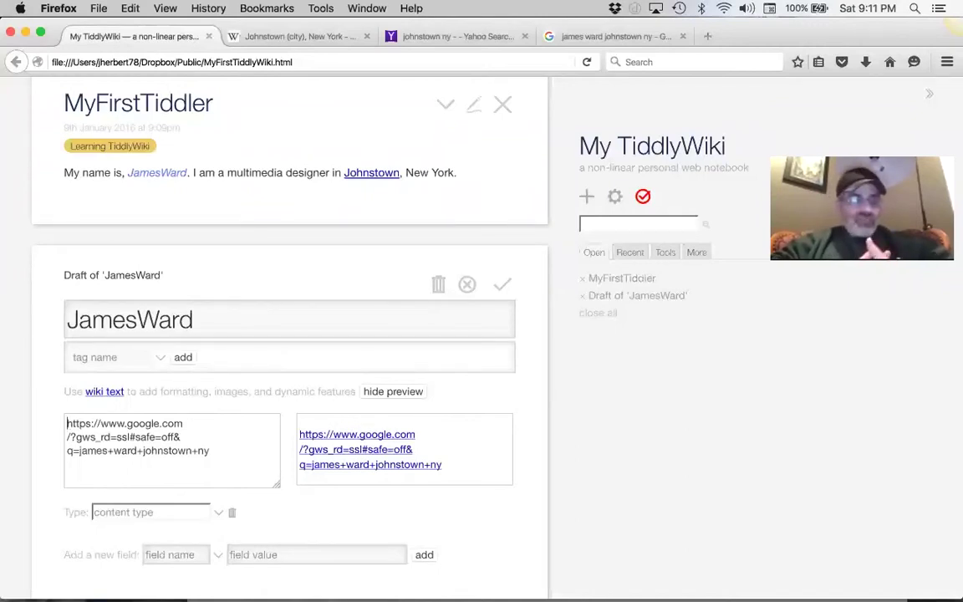
{"action": "type", "text": "[["}
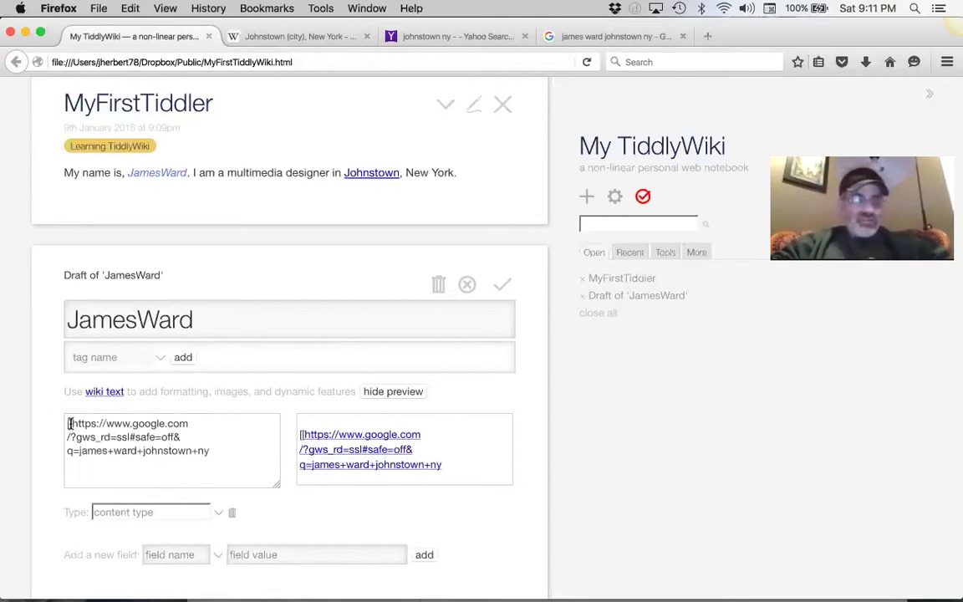
{"action": "type", "text": "Google"}
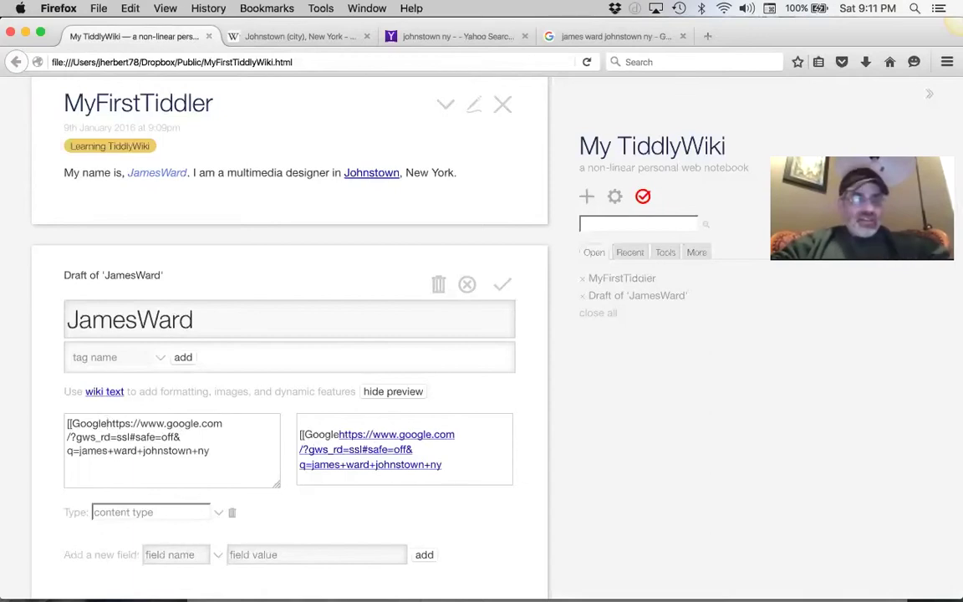
{"action": "type", "text": "|"}
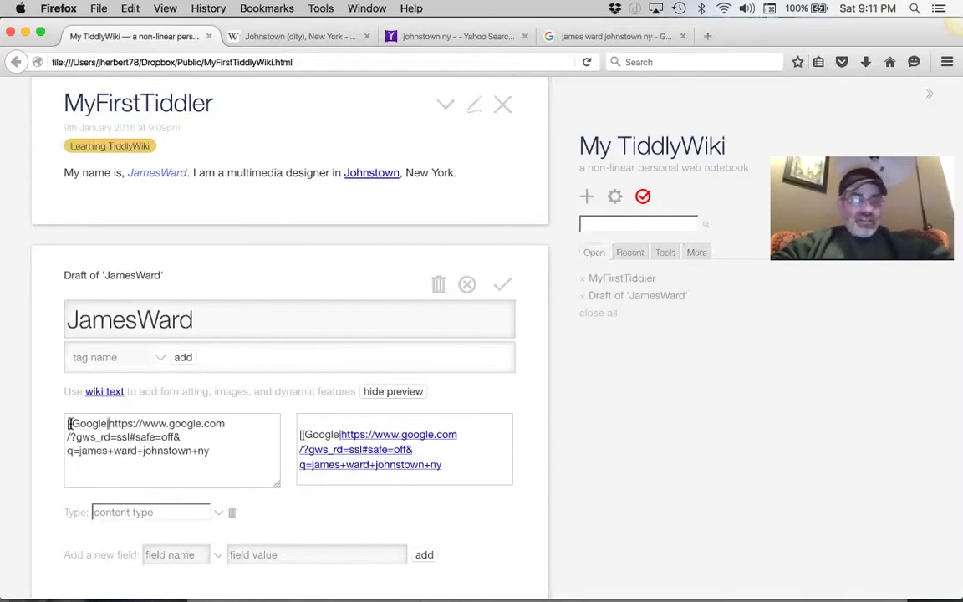
{"action": "type", "text": "]]"}
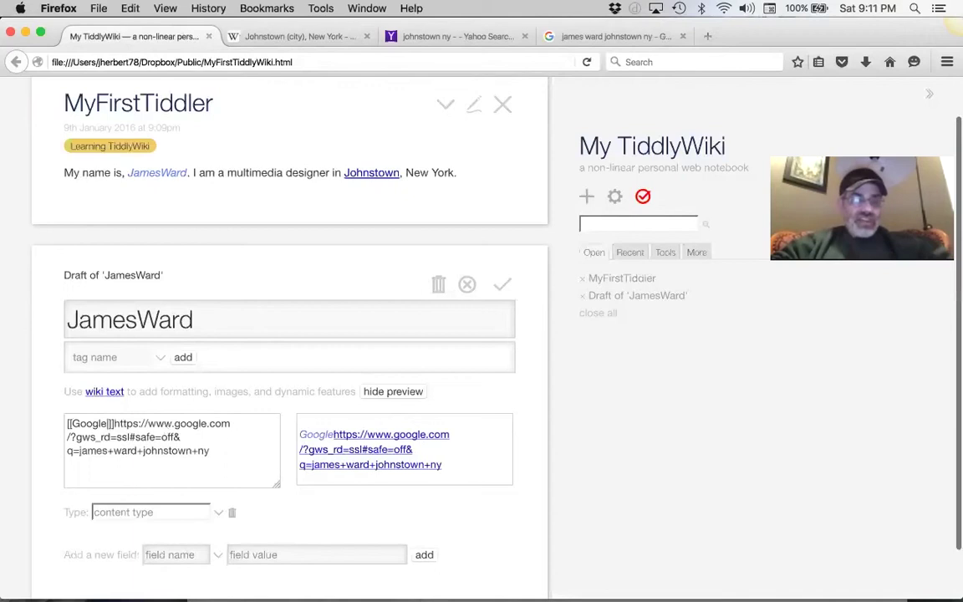
{"action": "key", "text": "BackSpace"}
{"action": "key", "text": "BackSpace"}
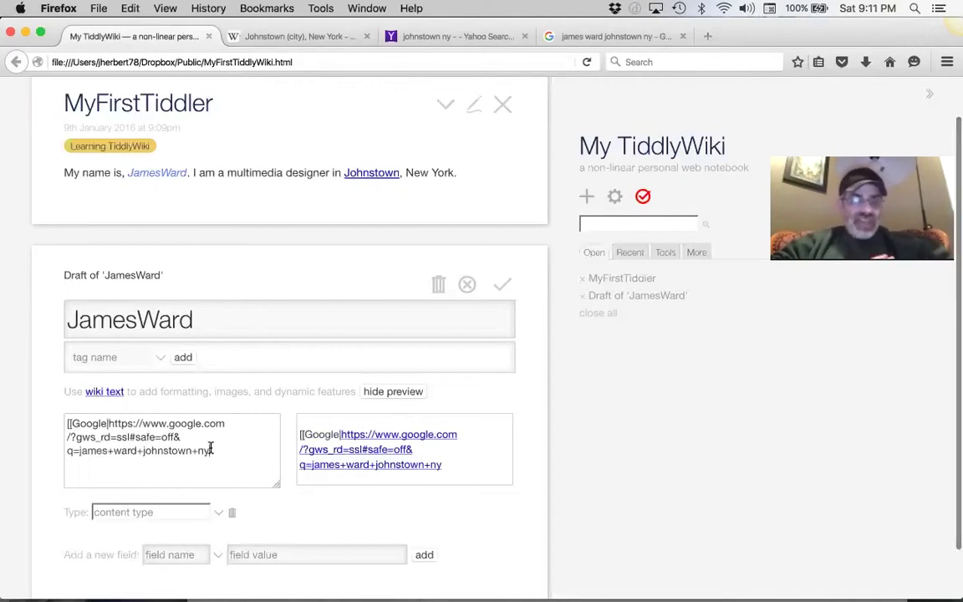
{"action": "type", "text": "]]"}
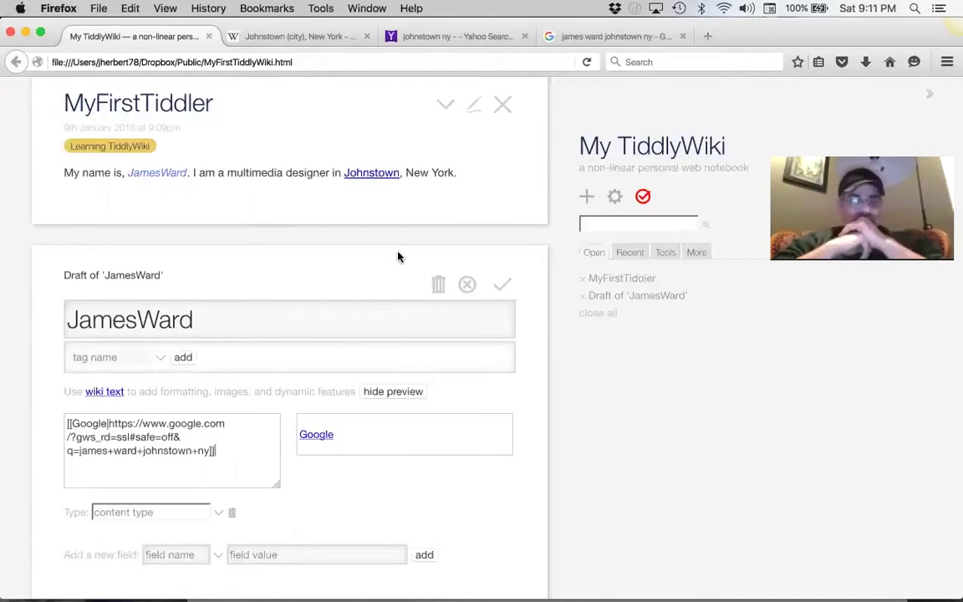
{"action": "left_click", "coordinate": [506, 290]}
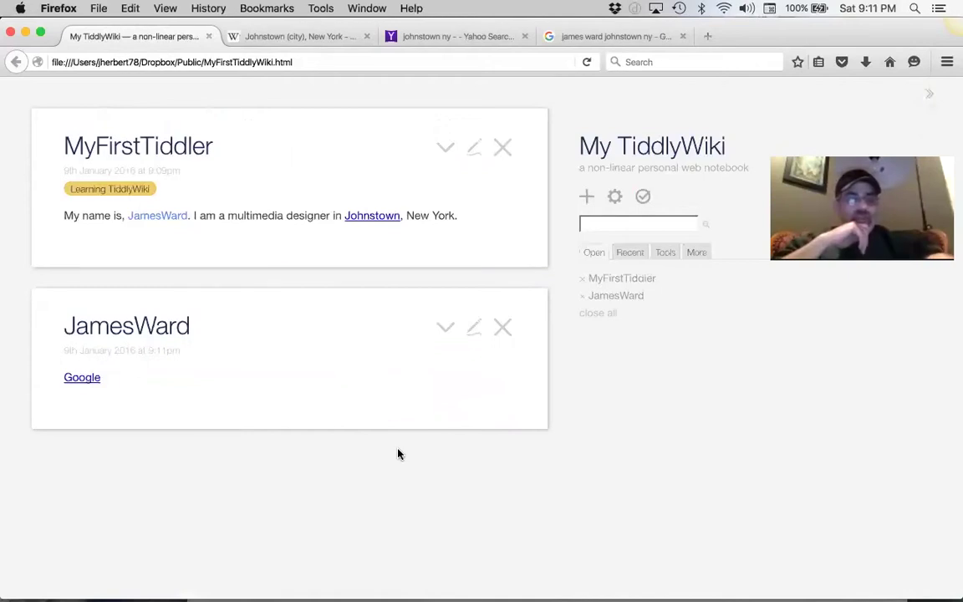
{"action": "left_click", "coordinate": [473, 329]}
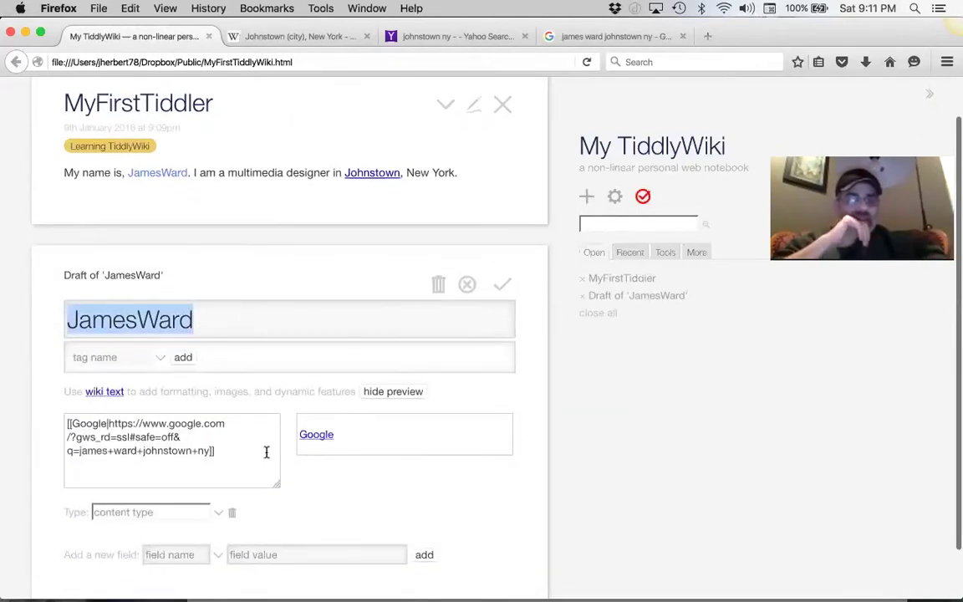
{"action": "left_click", "coordinate": [121, 360]}
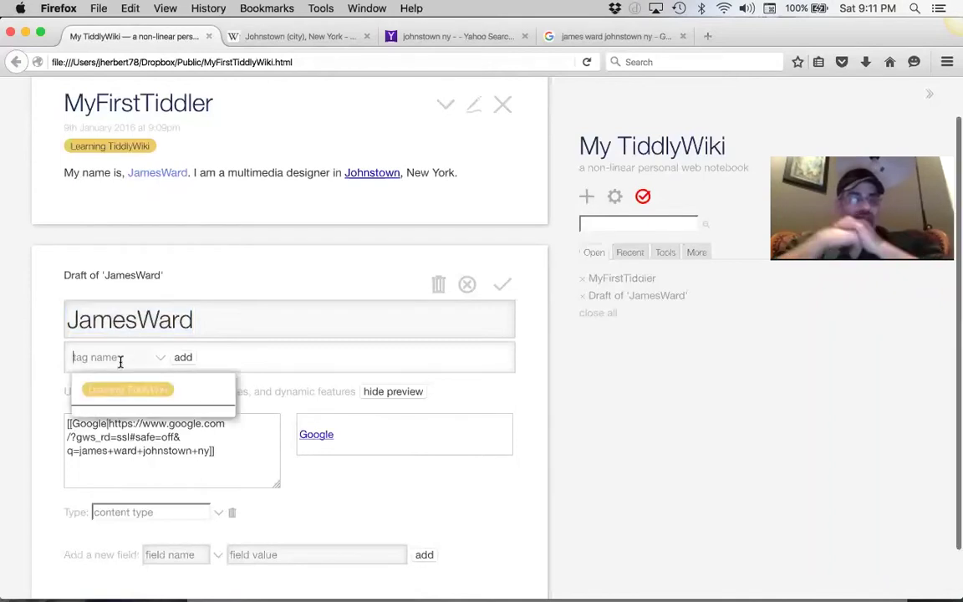
{"action": "left_click", "coordinate": [126, 390]}
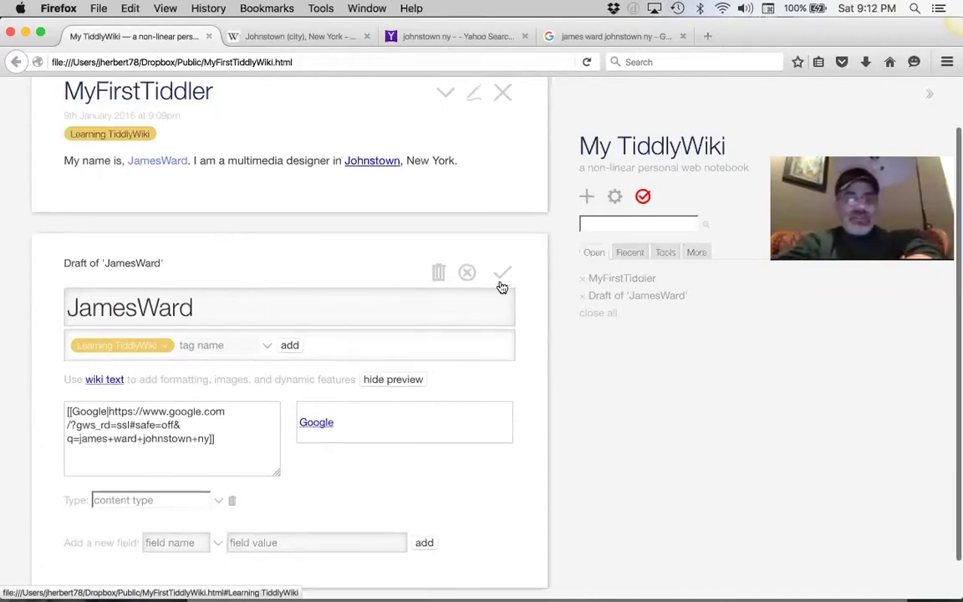
{"action": "left_click", "coordinate": [502, 284]}
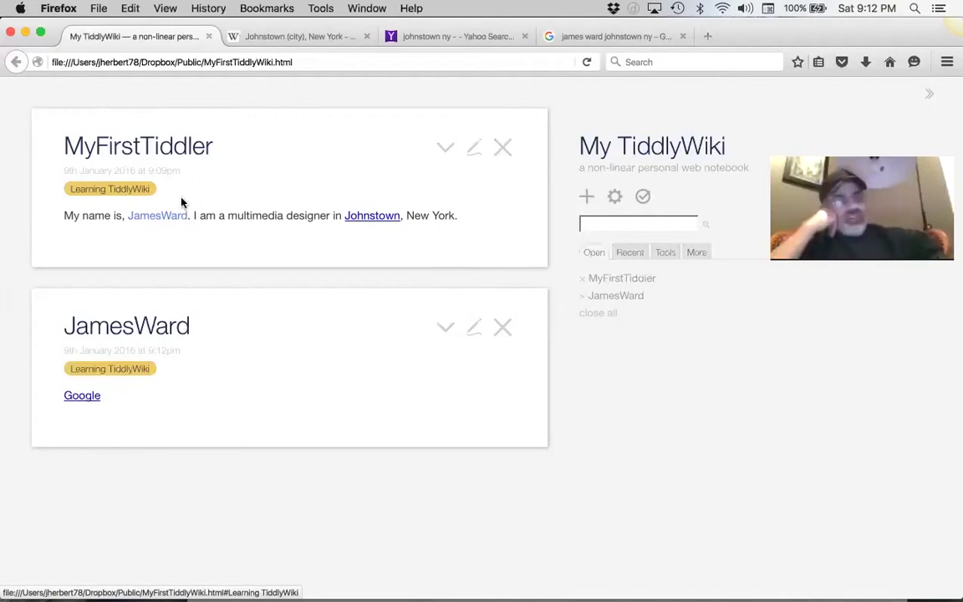
{"action": "left_click", "coordinate": [127, 191]}
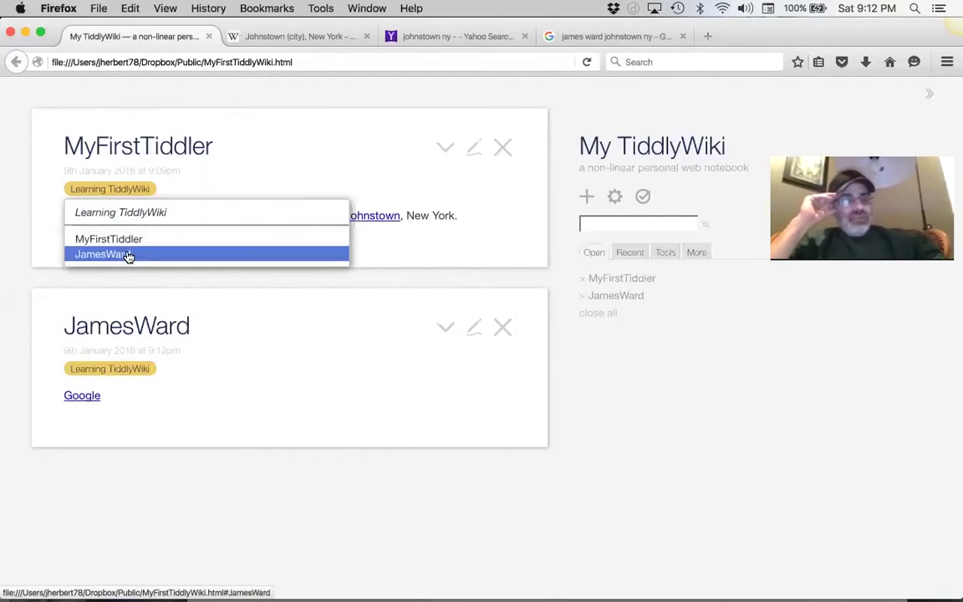
{"action": "left_click", "coordinate": [128, 254]}
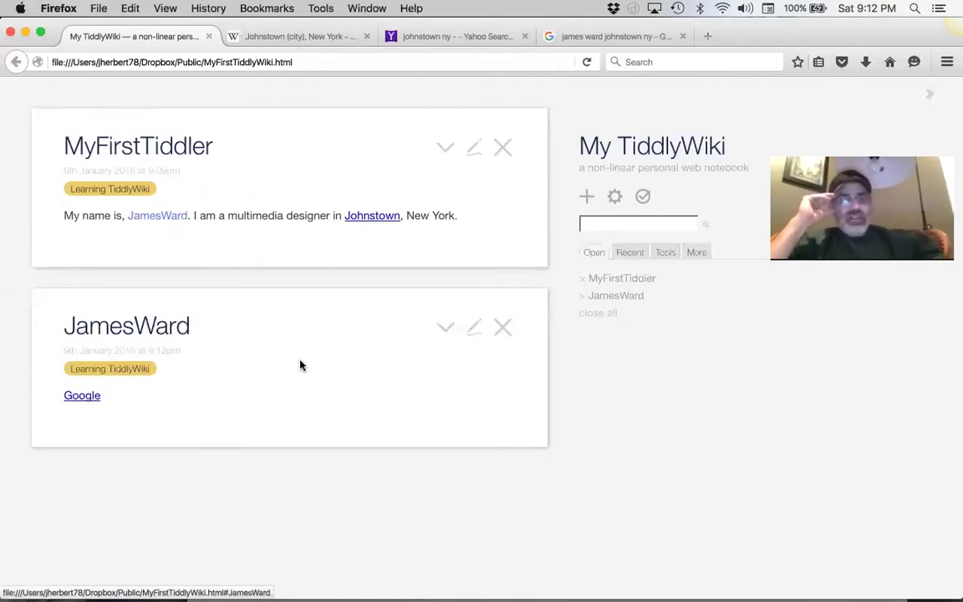
{"action": "left_click", "coordinate": [507, 328]}
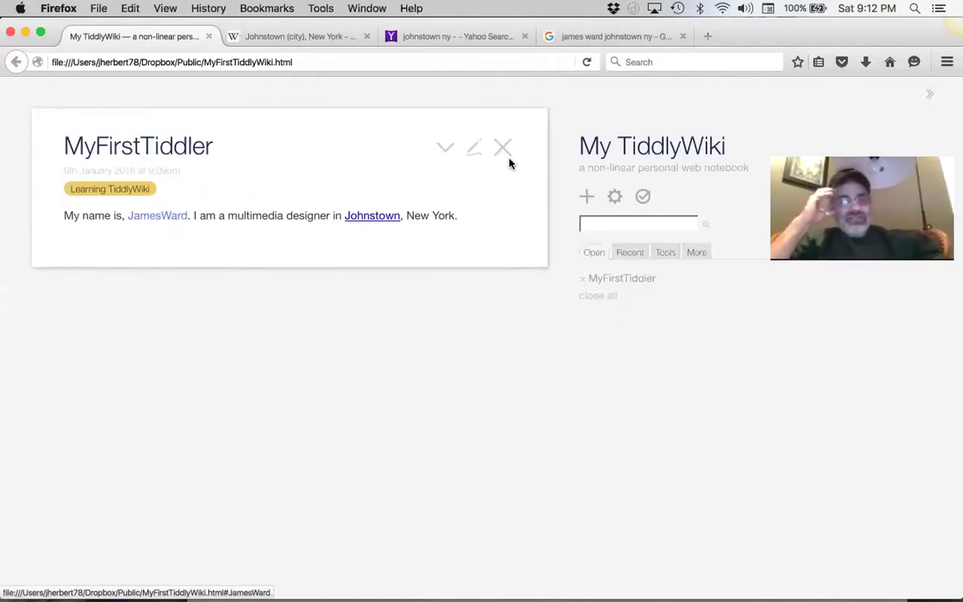
{"action": "left_click", "coordinate": [499, 148]}
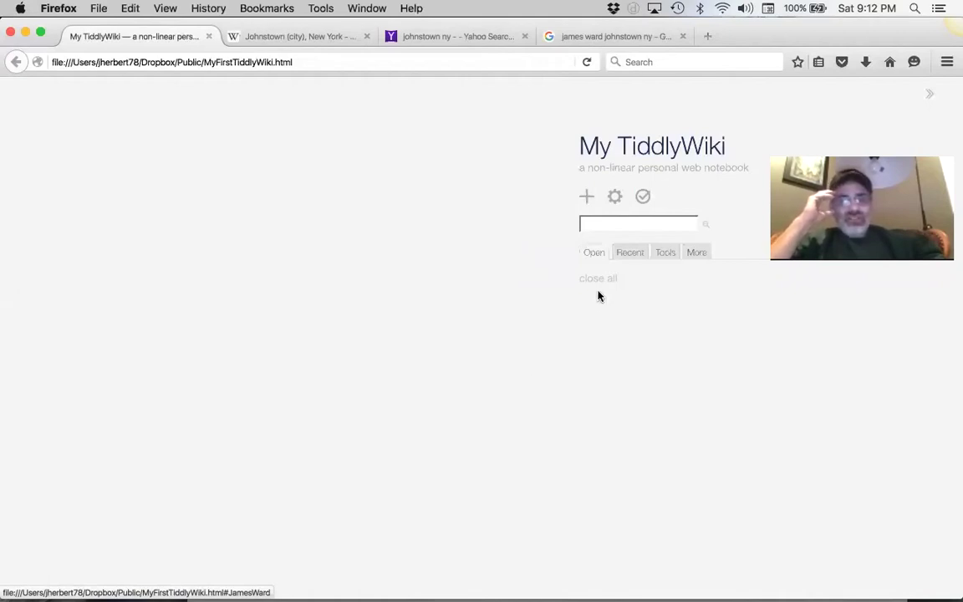
{"action": "left_click", "coordinate": [630, 255]}
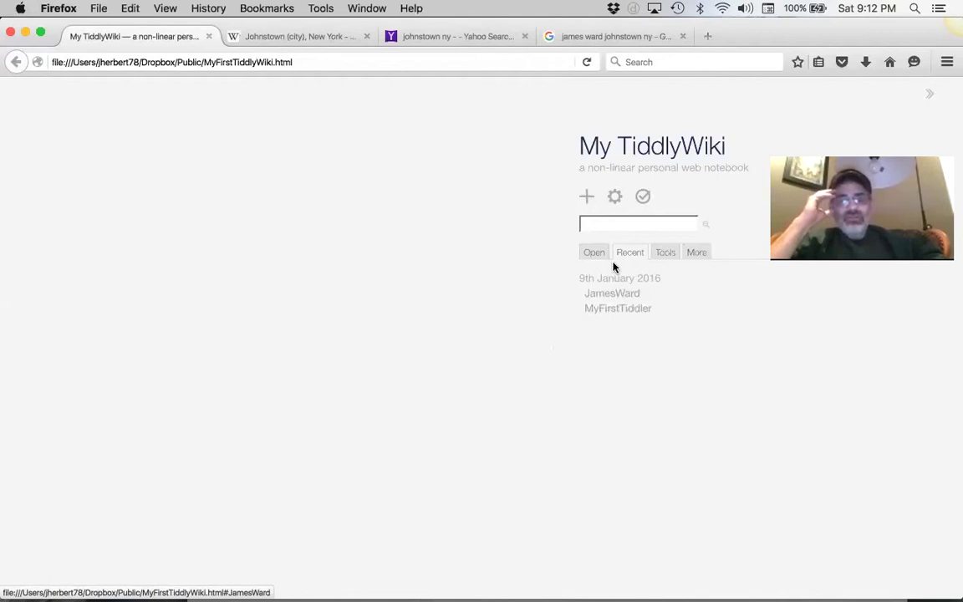
Browse the Tools and More lists, then open MyFirstTiddler from the Orphans list.
{"action": "left_click", "coordinate": [666, 257]}
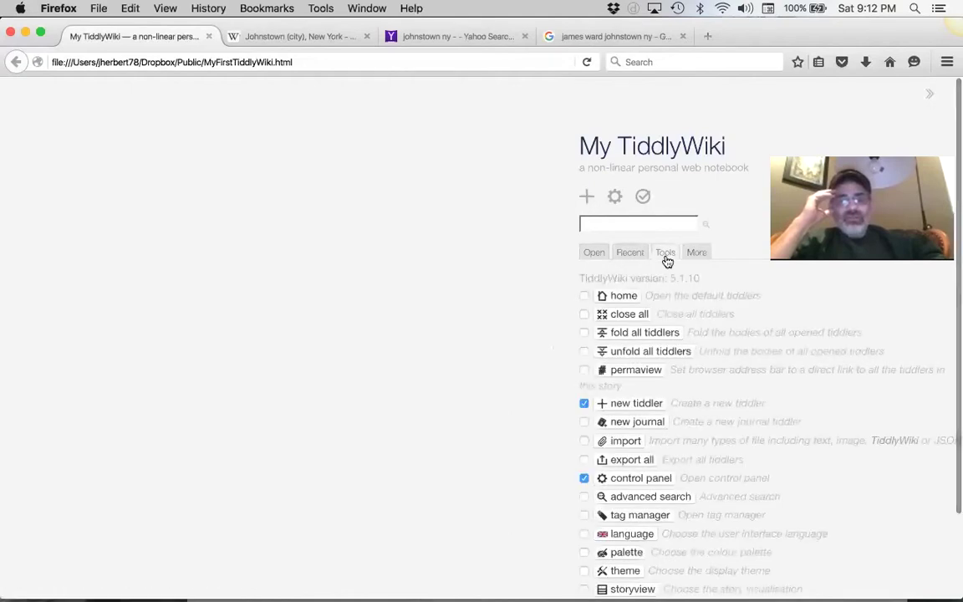
{"action": "scroll", "coordinate": [684, 296], "scroll_direction": "down", "scroll_amount": 3}
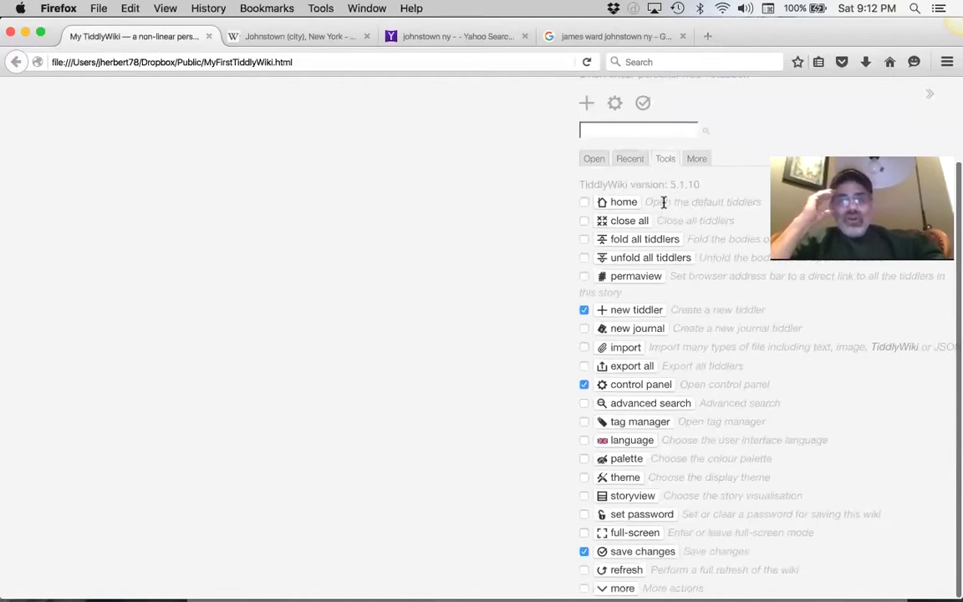
{"action": "left_click", "coordinate": [695, 159]}
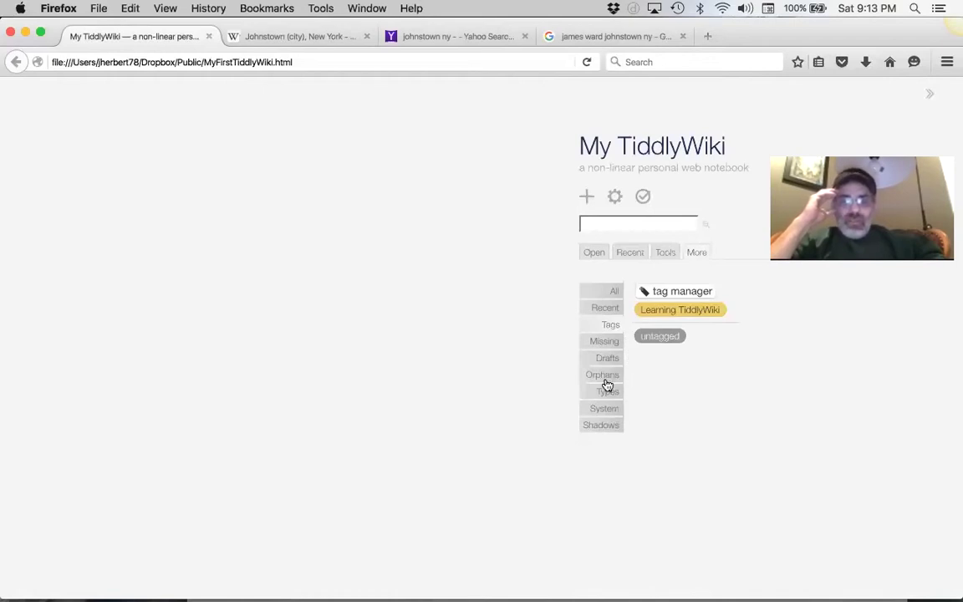
{"action": "left_click", "coordinate": [610, 344]}
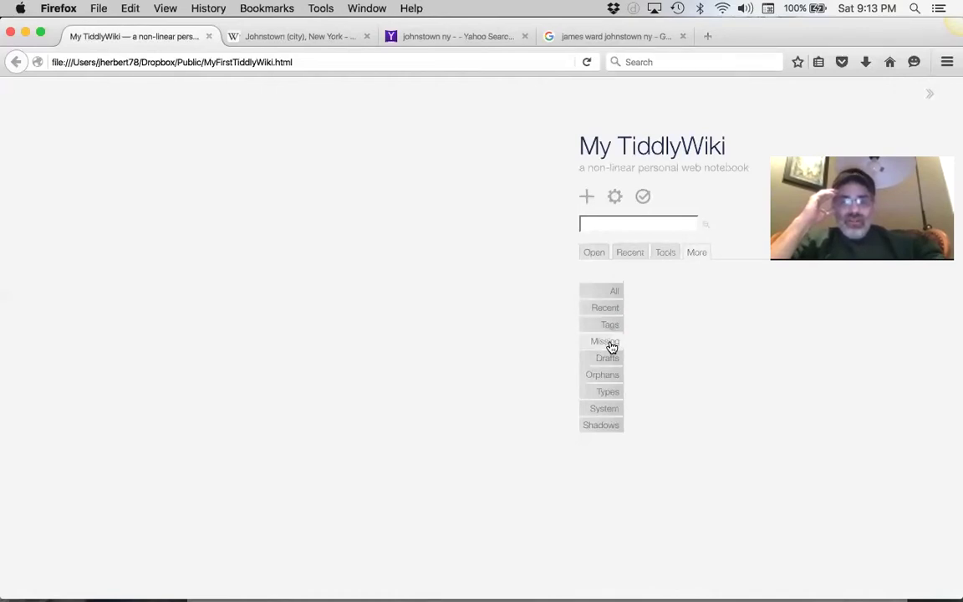
{"action": "left_click", "coordinate": [614, 378]}
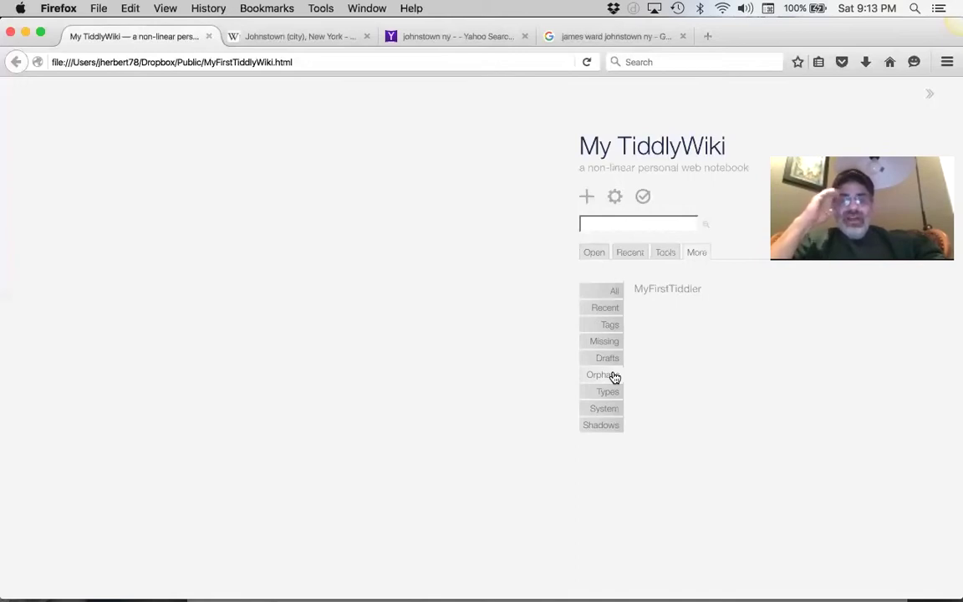
{"action": "left_click", "coordinate": [671, 289]}
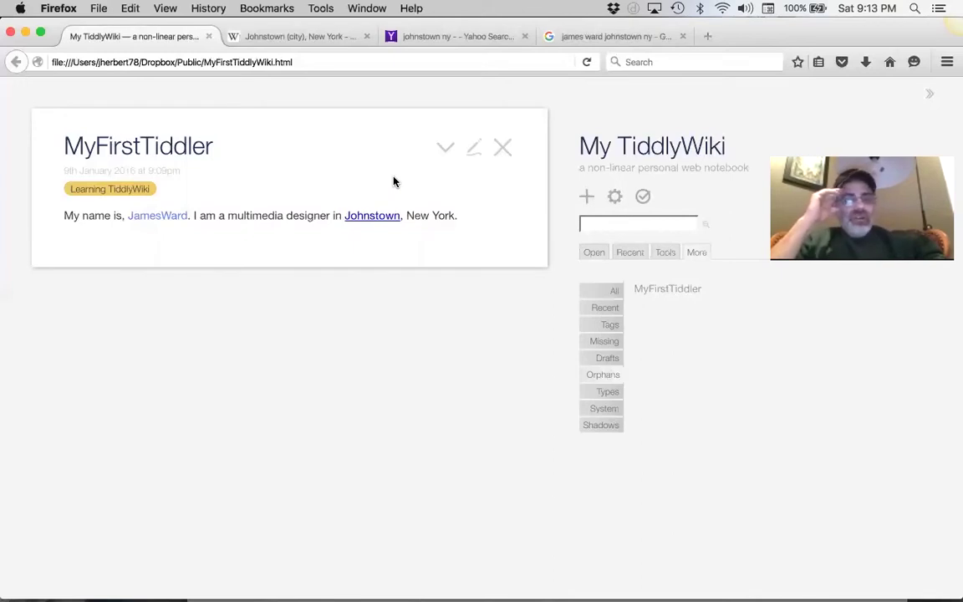
Add a new line after 'New York.' reading 'I am learning about orphans and missing tiddlers'.
{"action": "left_click", "coordinate": [474, 149]}
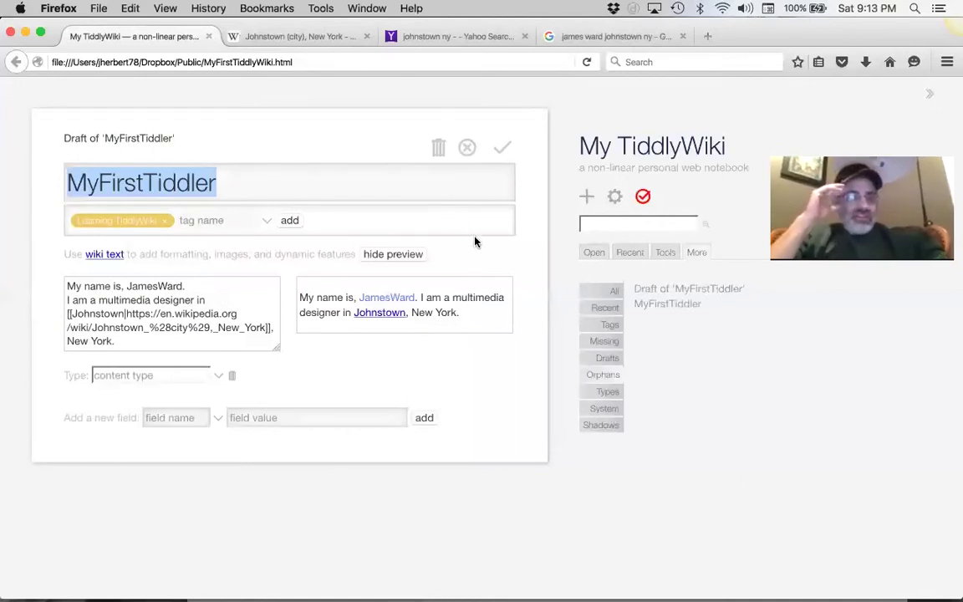
{"action": "left_click", "coordinate": [126, 341]}
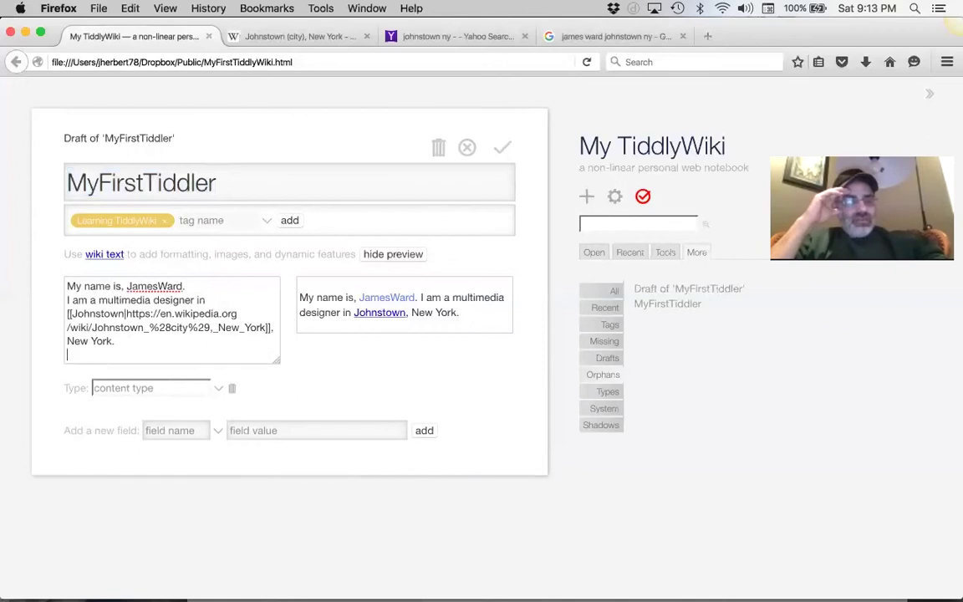
{"action": "key", "text": "Return"}
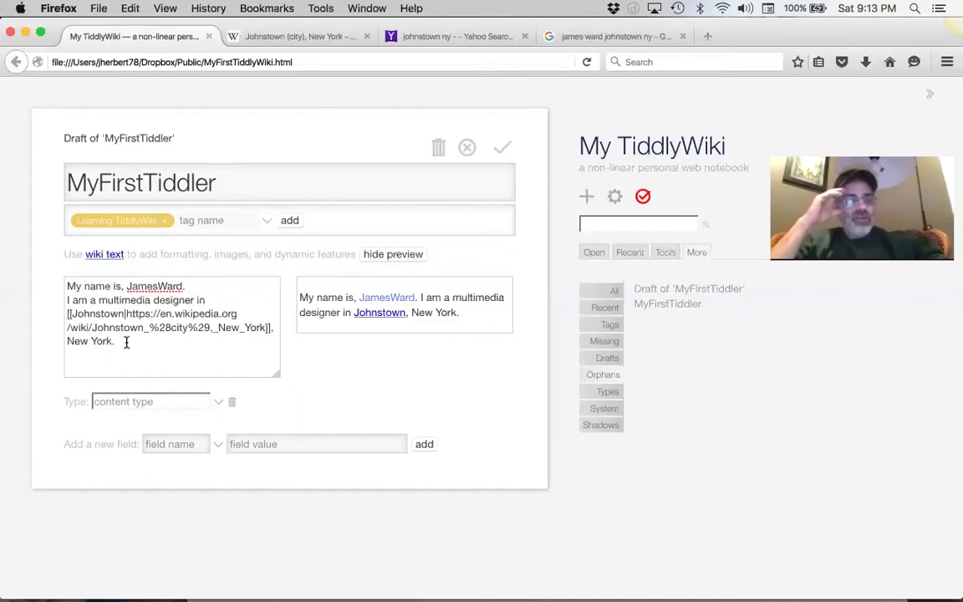
{"action": "type", "text": "I am learning about"}
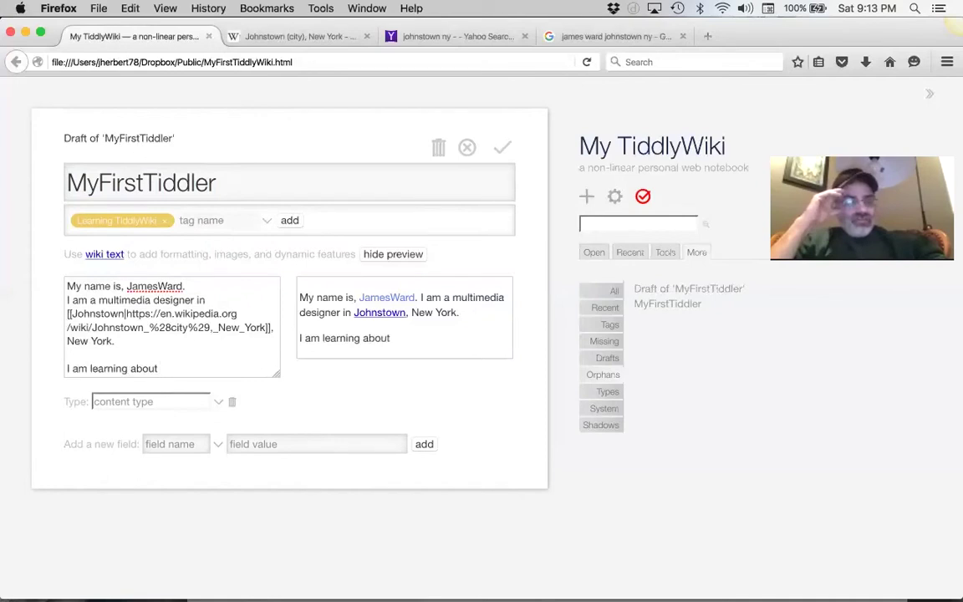
{"action": "type", "text": " orphan"}
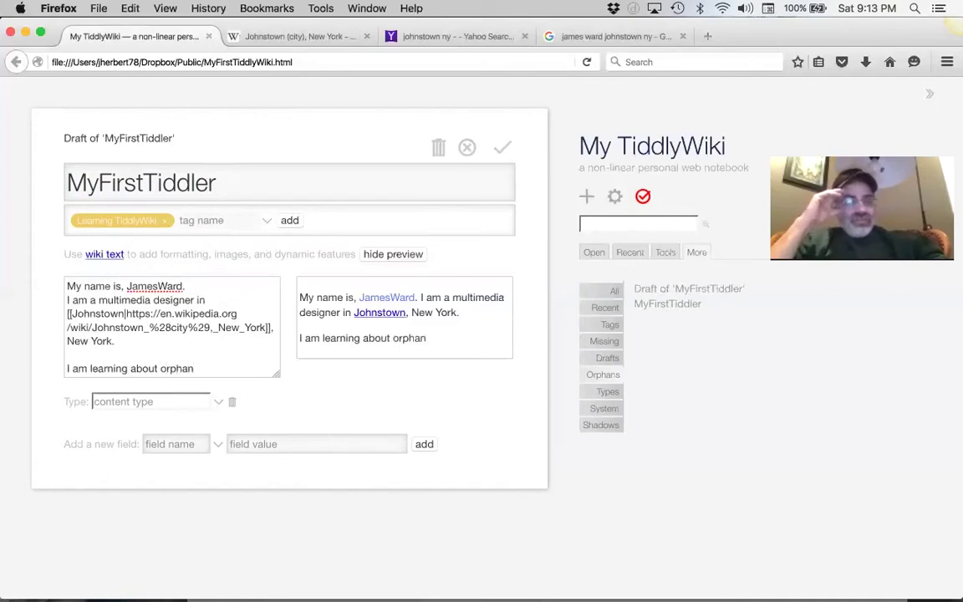
{"action": "key", "text": "BackSpace"}
{"action": "key", "text": "BackSpace"}
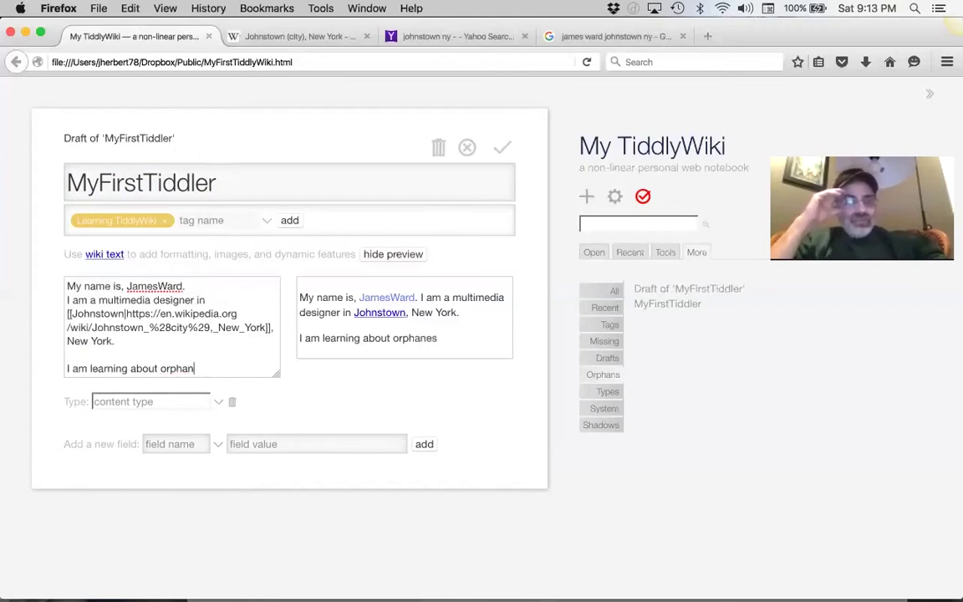
{"action": "type", "text": "s and missing tid"}
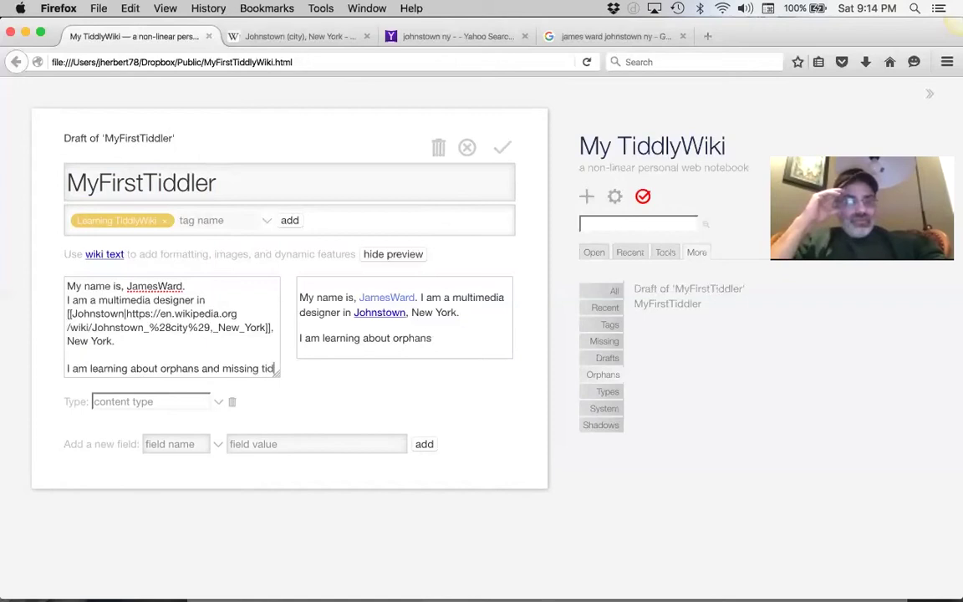
{"action": "type", "text": "dle"}
{"action": "type", "text": "he"}
{"action": "key", "text": "BackSpace"}
{"action": "key", "text": "BackSpace"}
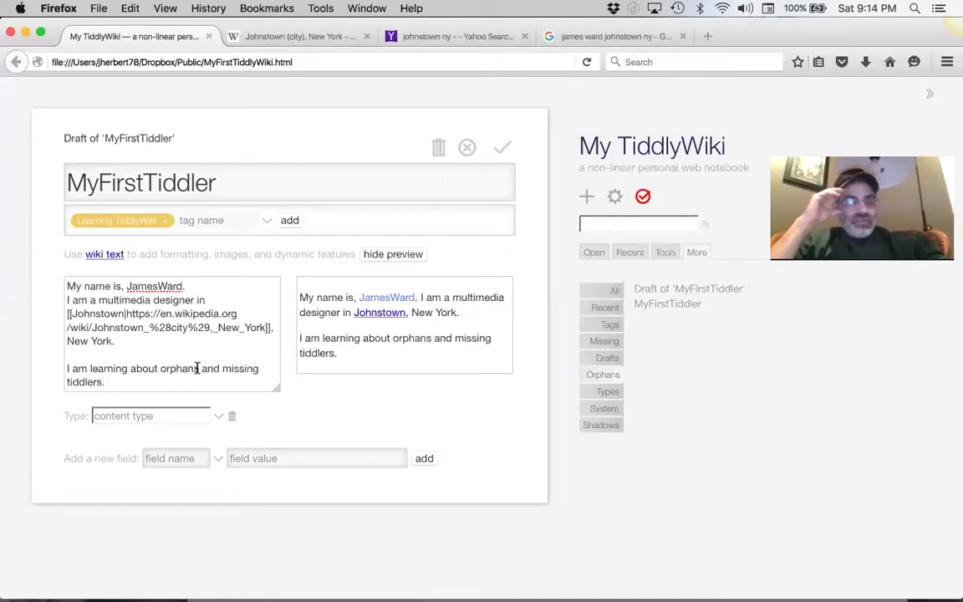
Change 'orphans' into the CamelCase link TiddlyWikiOrphans and save MyFirstTiddler.
{"action": "left_click_drag", "start_coordinate": [197, 367], "coordinate": [158, 365]}
{"action": "left_click", "coordinate": [159, 365]}
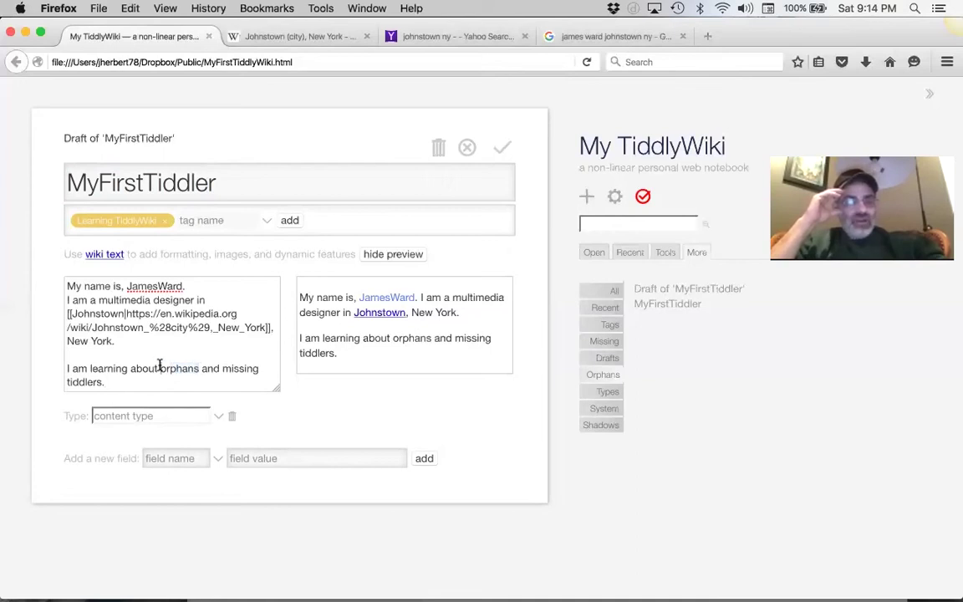
{"action": "key", "text": "BackSpace"}
{"action": "type", "text": "O"}
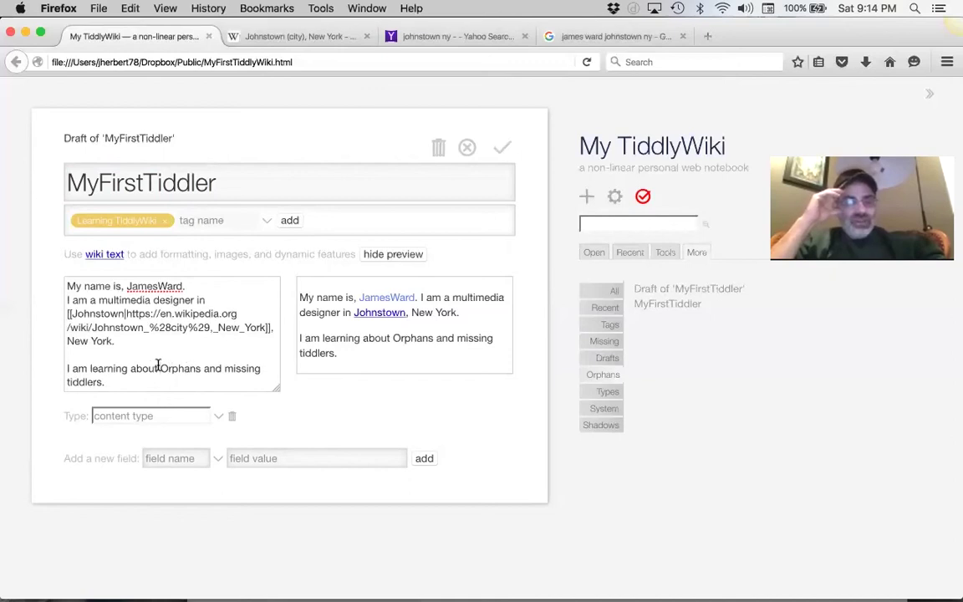
{"action": "left_click", "coordinate": [158, 368]}
{"action": "type", "text": "Tiddly"}
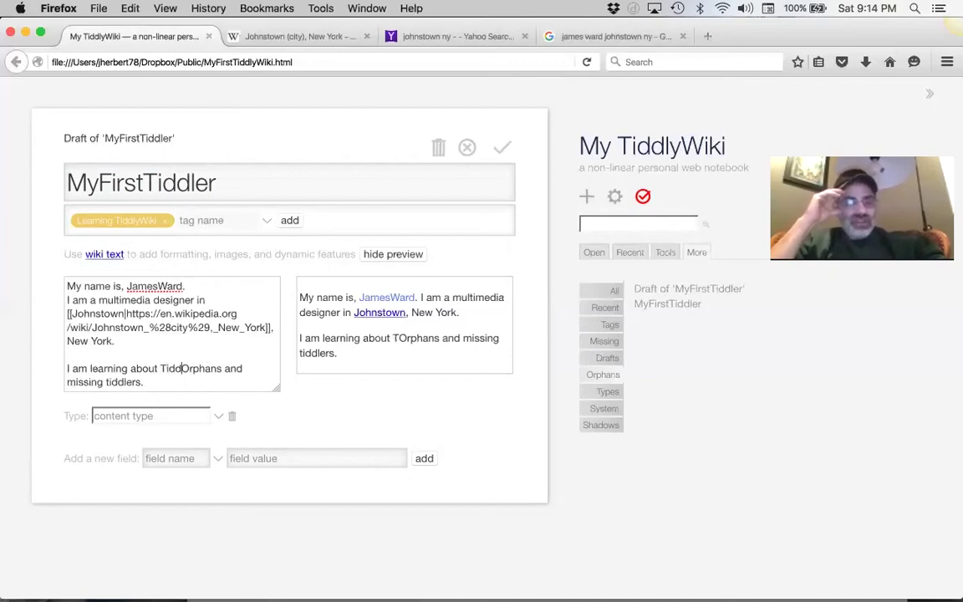
{"action": "type", "text": "W"}
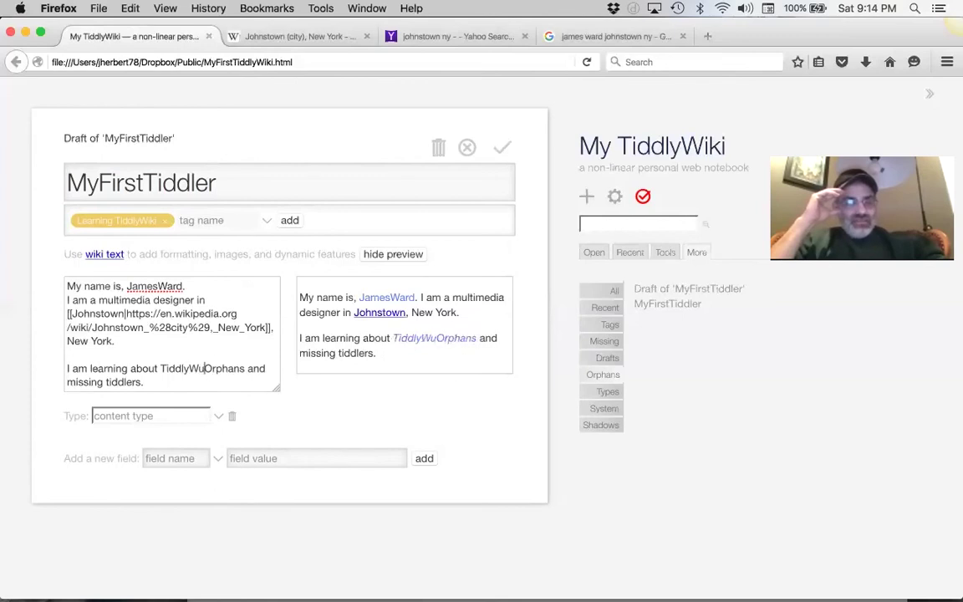
{"action": "type", "text": "iki"}
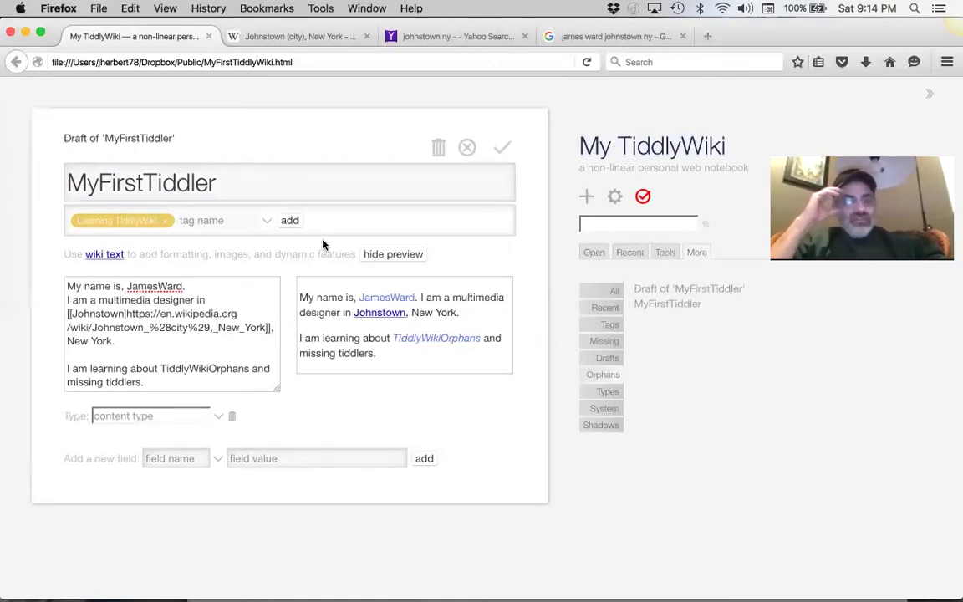
{"action": "left_click", "coordinate": [504, 147]}
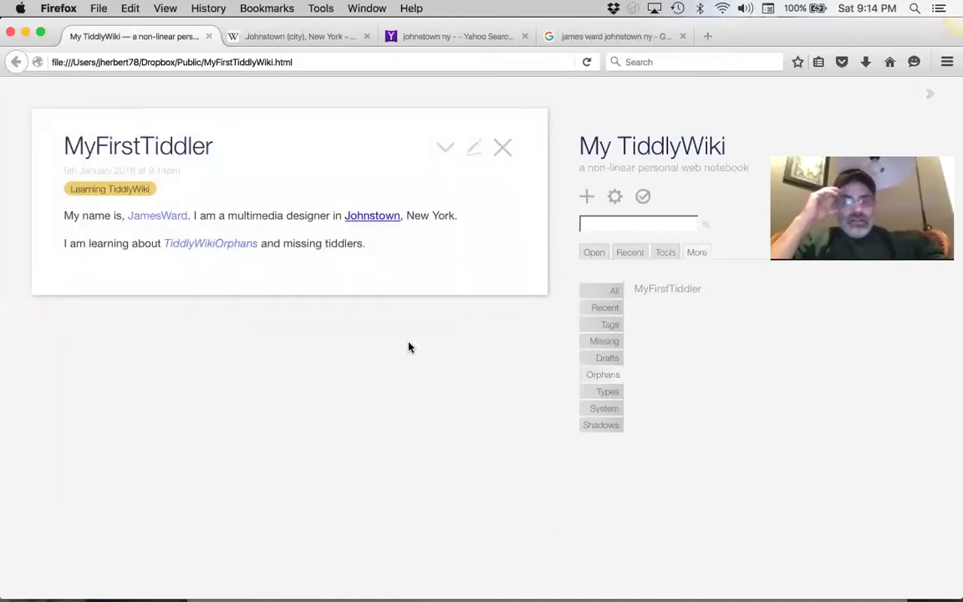
Confirm TiddlyWikiOrphans appears in the Missing list, then save the whole wiki.
{"action": "left_click", "coordinate": [614, 349]}
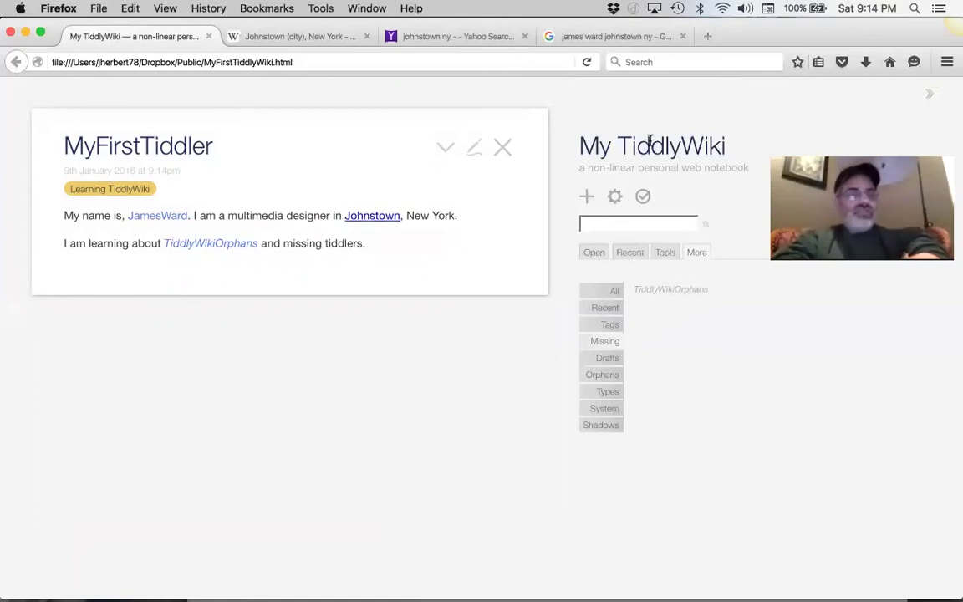
{"action": "left_click", "coordinate": [643, 199]}
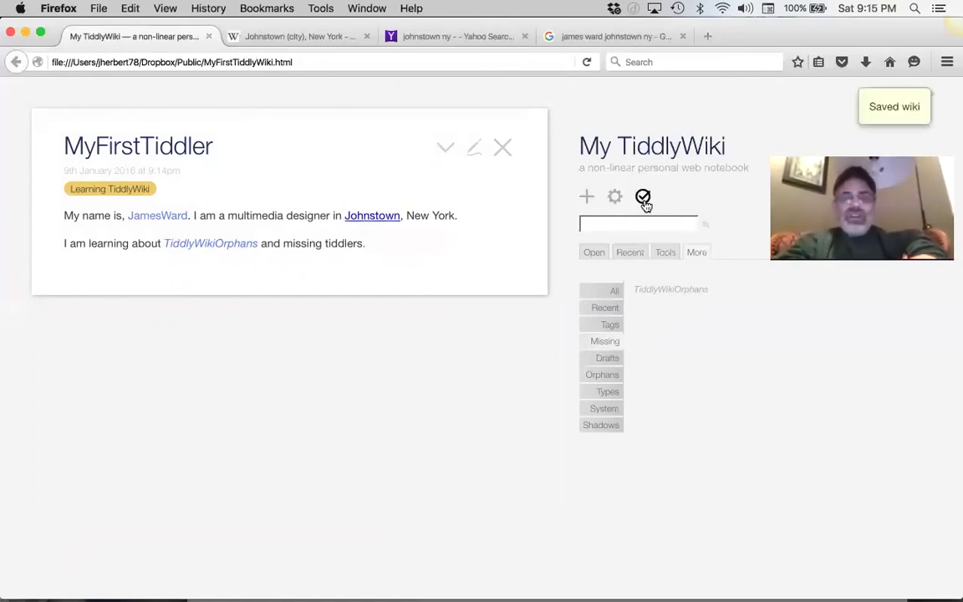